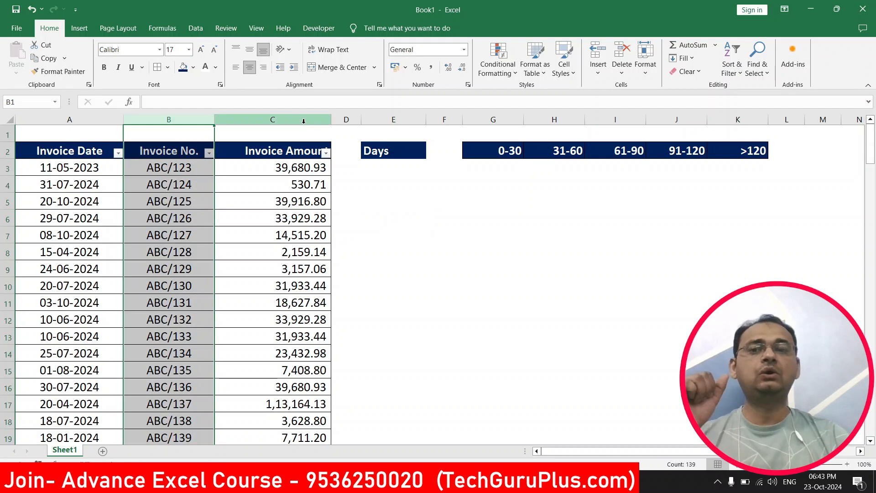
Step: Examine the invoice dates and amounts alongside the ageing bucket headings 0-30, 31-60, 61-90, 91-120 and >120
{"action": "left_click", "coordinate": [303, 119]}
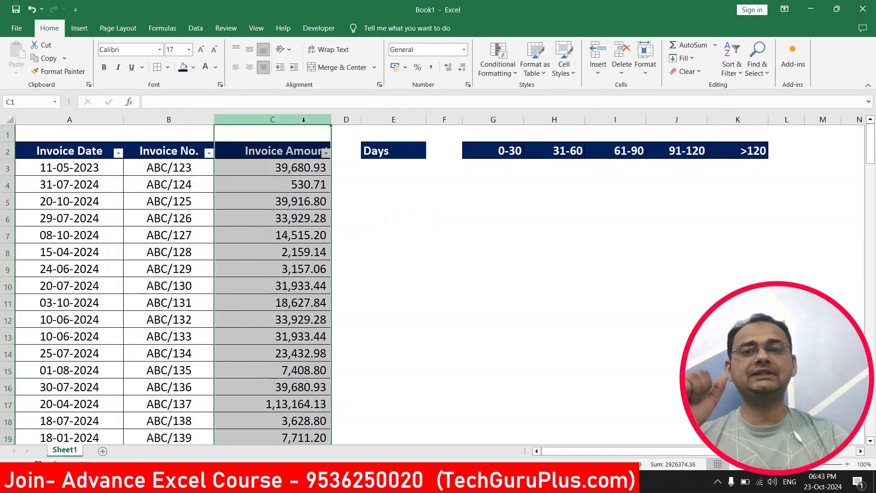
{"action": "left_click", "coordinate": [296, 201]}
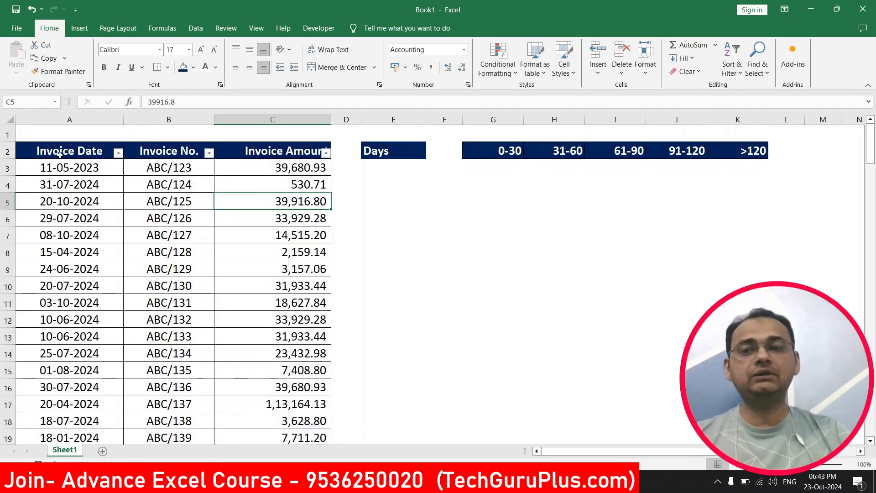
{"action": "left_click_drag", "start_coordinate": [74, 167], "coordinate": [65, 303]}
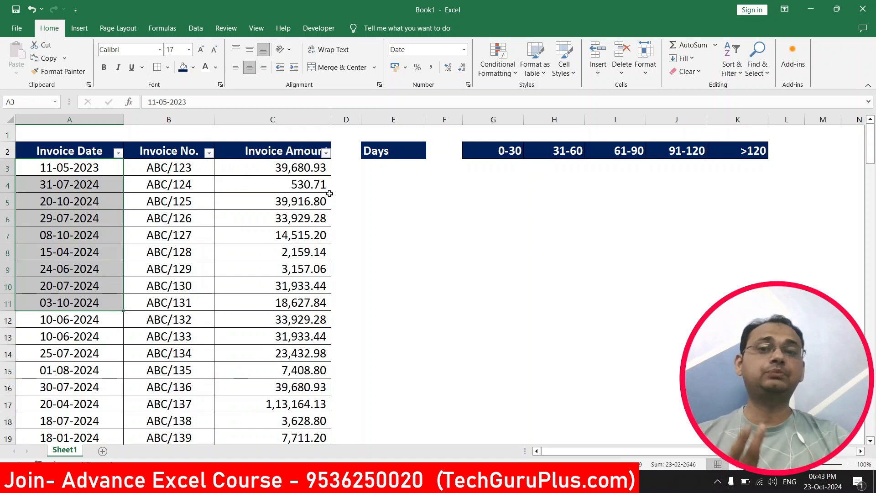
{"action": "left_click", "coordinate": [493, 152]}
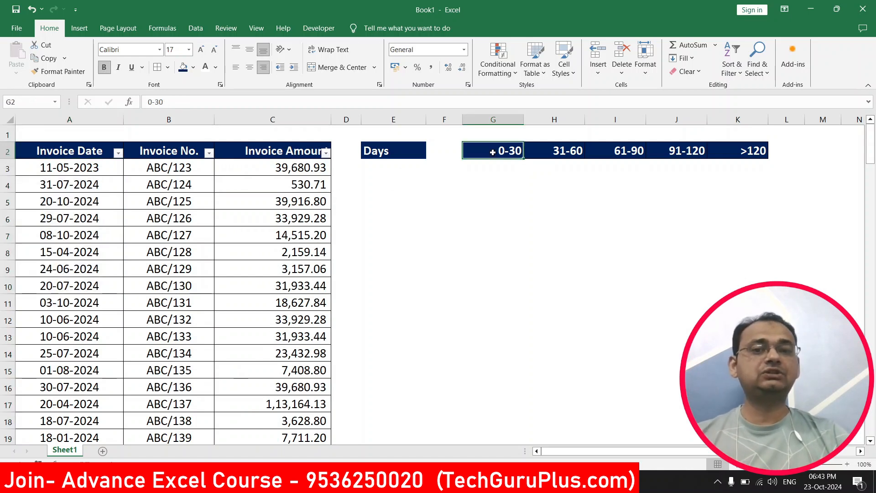
{"action": "left_click", "coordinate": [573, 152]}
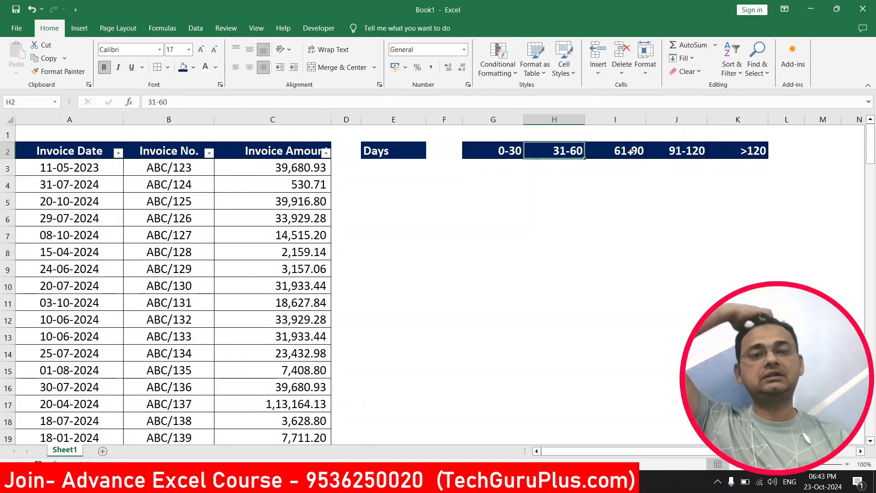
{"action": "left_click", "coordinate": [631, 152]}
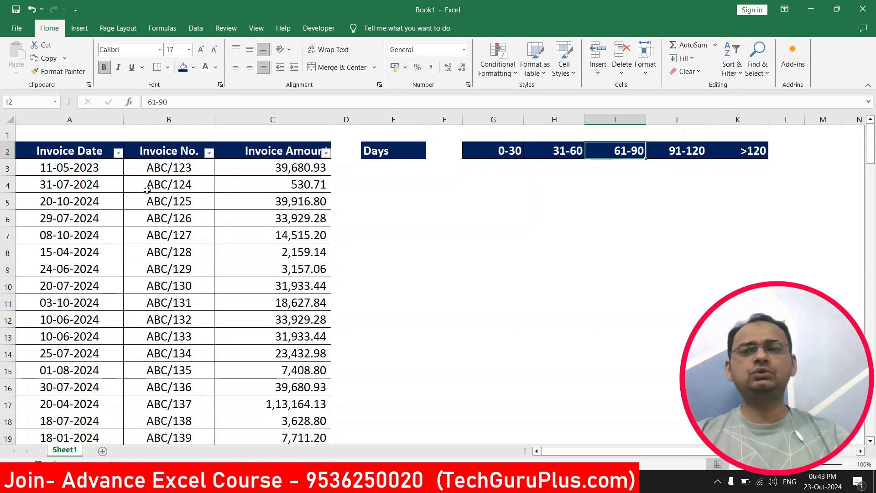
{"action": "left_click_drag", "start_coordinate": [88, 180], "coordinate": [101, 302]}
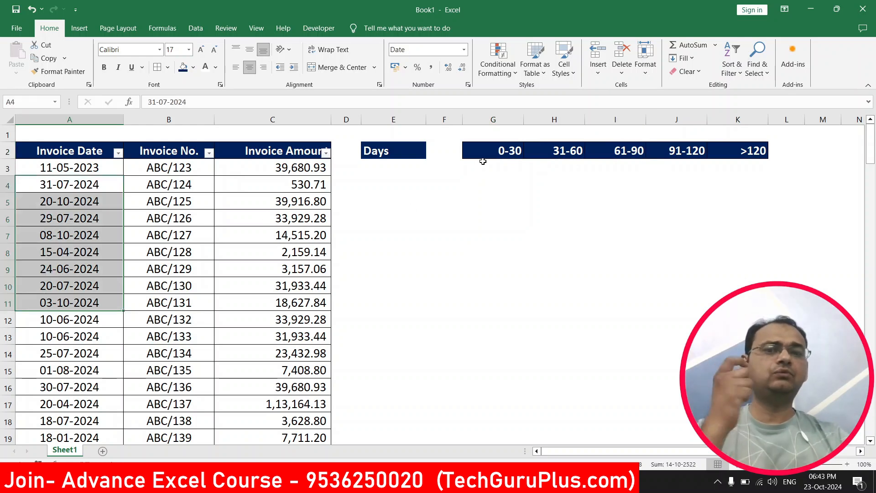
{"action": "left_click_drag", "start_coordinate": [483, 158], "coordinate": [490, 310]}
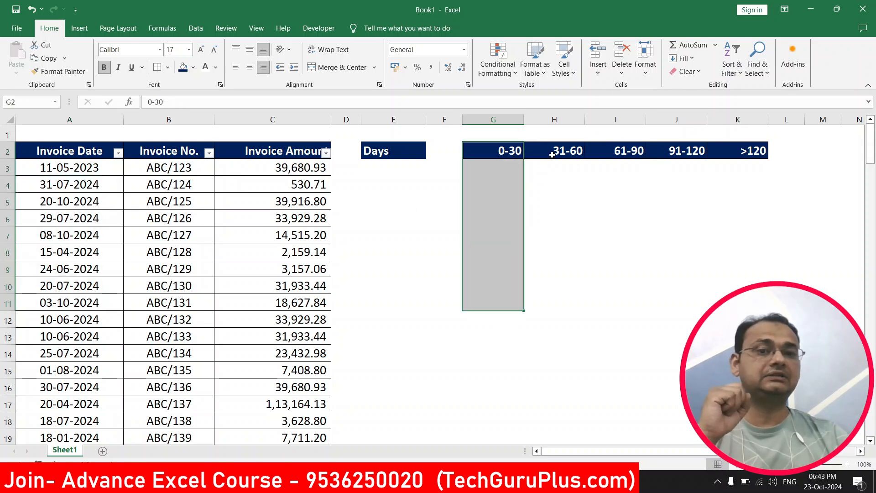
{"action": "left_click_drag", "start_coordinate": [555, 153], "coordinate": [552, 274]}
{"action": "left_click_drag", "start_coordinate": [616, 153], "coordinate": [628, 270]}
{"action": "left_click_drag", "start_coordinate": [700, 151], "coordinate": [699, 242]}
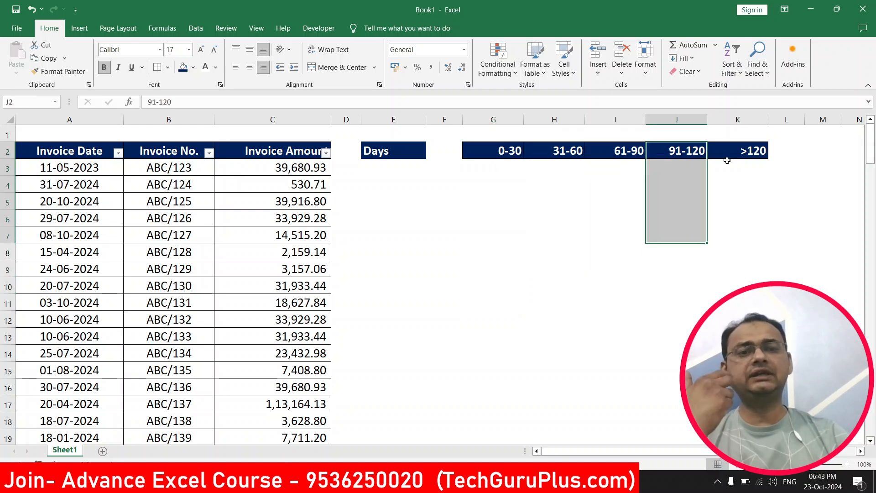
{"action": "left_click_drag", "start_coordinate": [734, 149], "coordinate": [738, 253]}
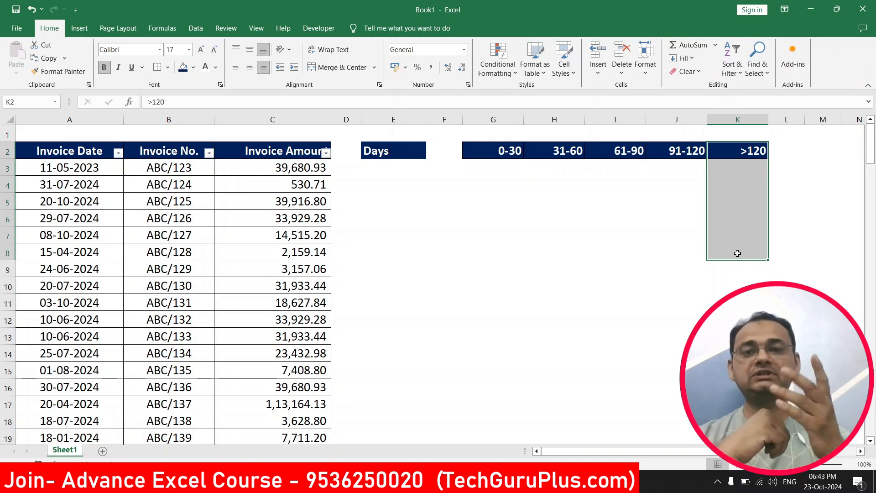
{"action": "left_click", "coordinate": [623, 237]}
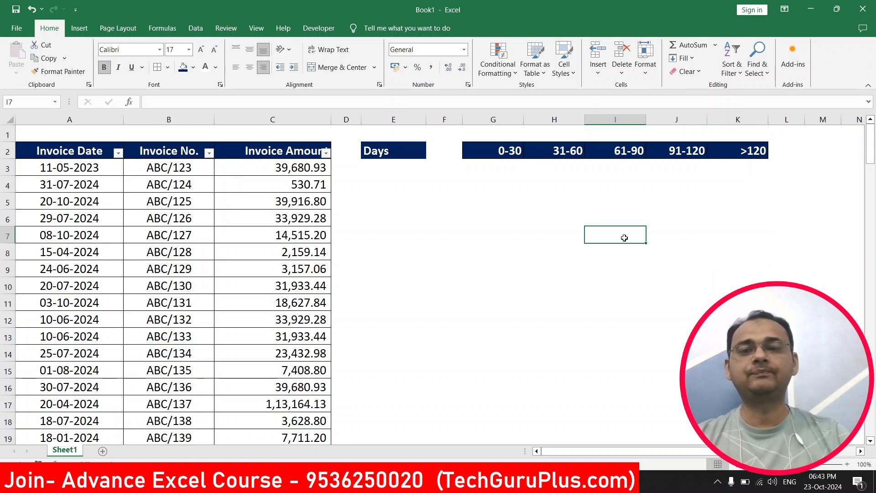
{"action": "left_click", "coordinate": [457, 255]}
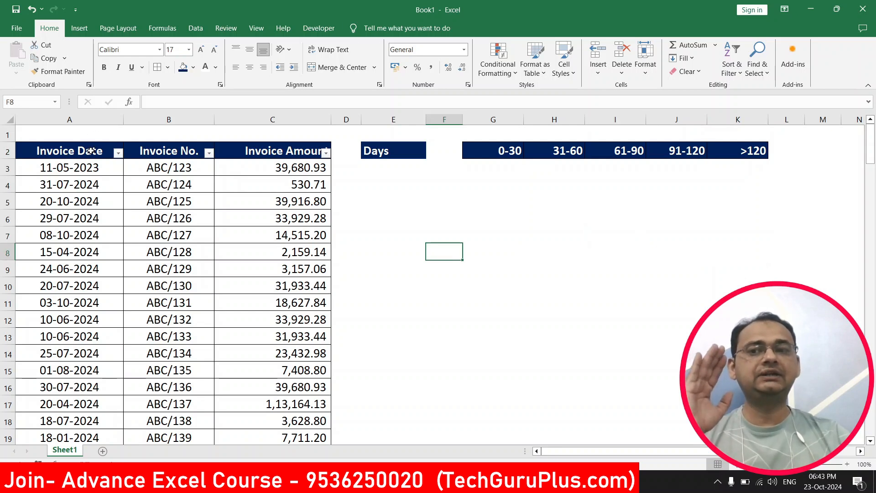
Step: Review the invoice table's Invoice Date, Invoice No. and Invoice Amount columns
{"action": "left_click_drag", "start_coordinate": [91, 151], "coordinate": [284, 235]}
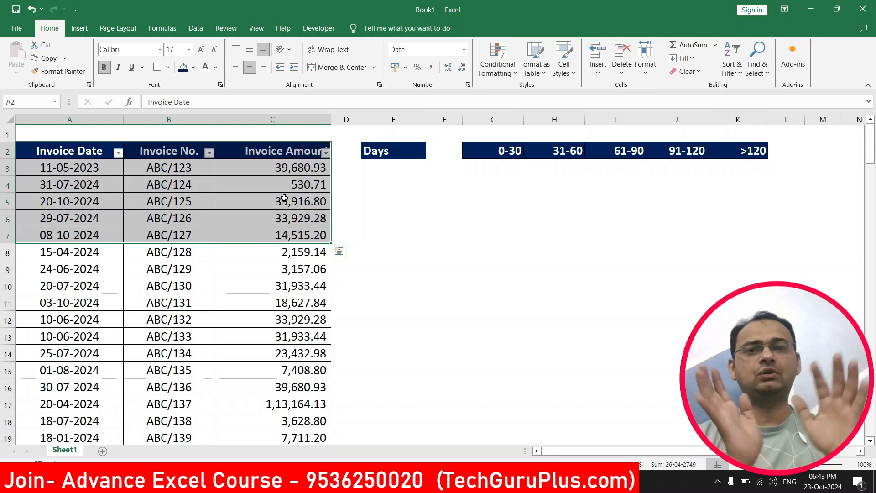
{"action": "left_click", "coordinate": [279, 179]}
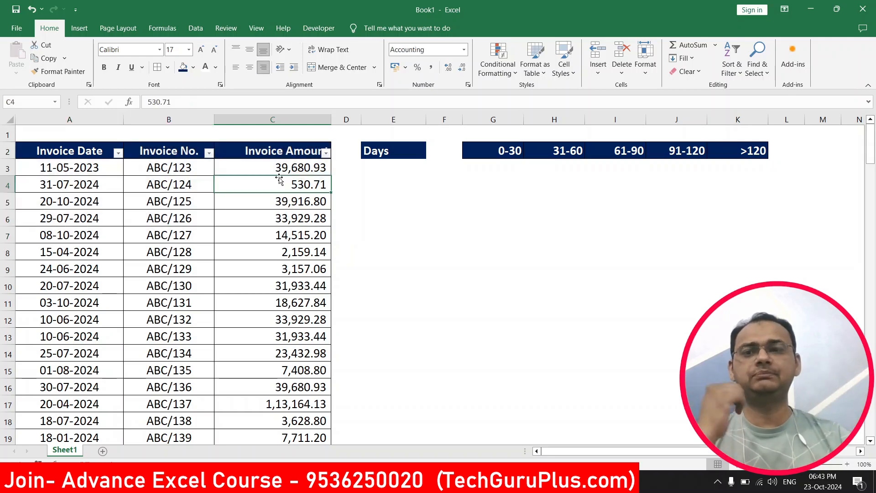
{"action": "left_click", "coordinate": [183, 122]}
{"action": "left_click", "coordinate": [153, 223]}
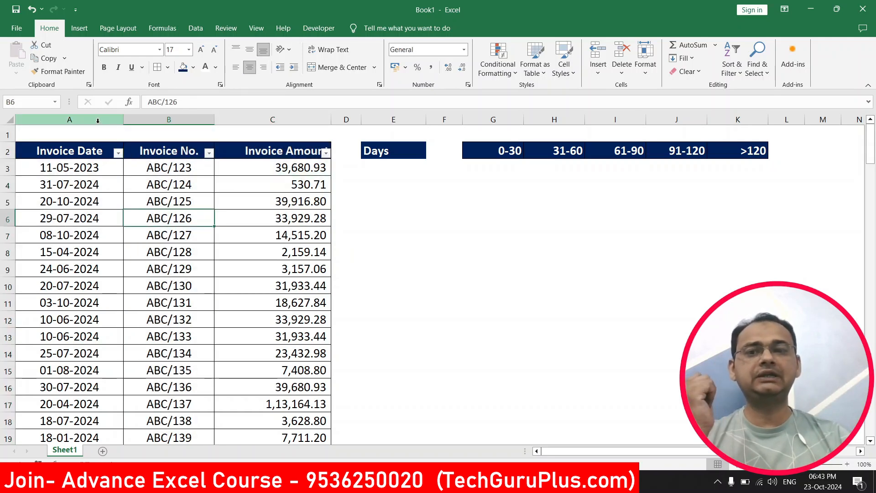
{"action": "left_click", "coordinate": [98, 120]}
{"action": "left_click", "coordinate": [248, 116]}
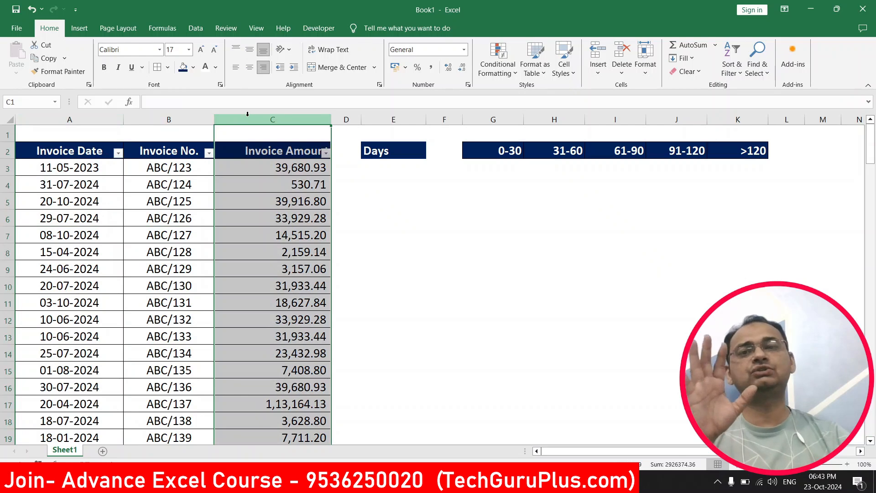
{"action": "left_click", "coordinate": [414, 188]}
{"action": "left_click", "coordinate": [276, 219]}
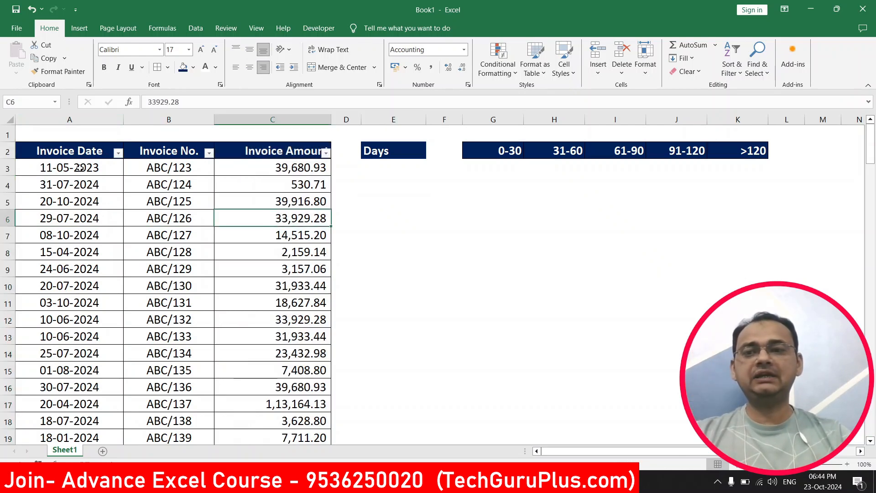
Step: Inspect how the dates in the Invoice Date column are entered, including the content of cell A4
{"action": "left_click_drag", "start_coordinate": [79, 168], "coordinate": [78, 399]}
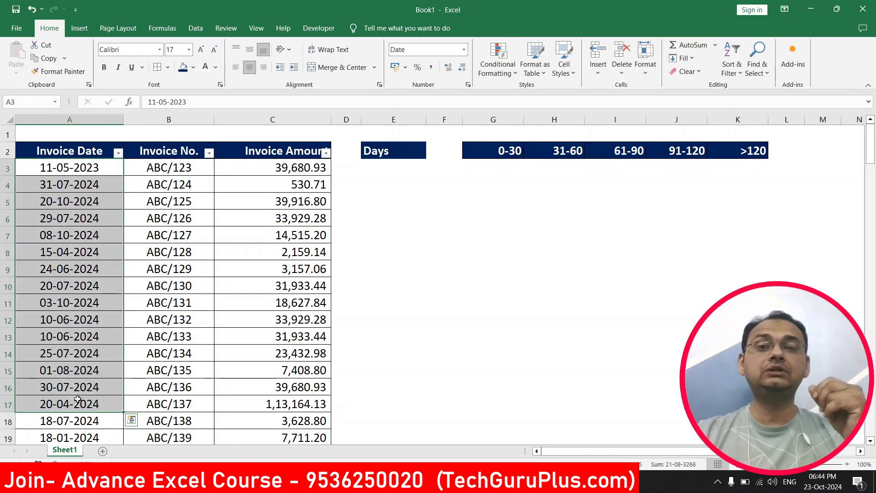
{"action": "left_click", "coordinate": [181, 220]}
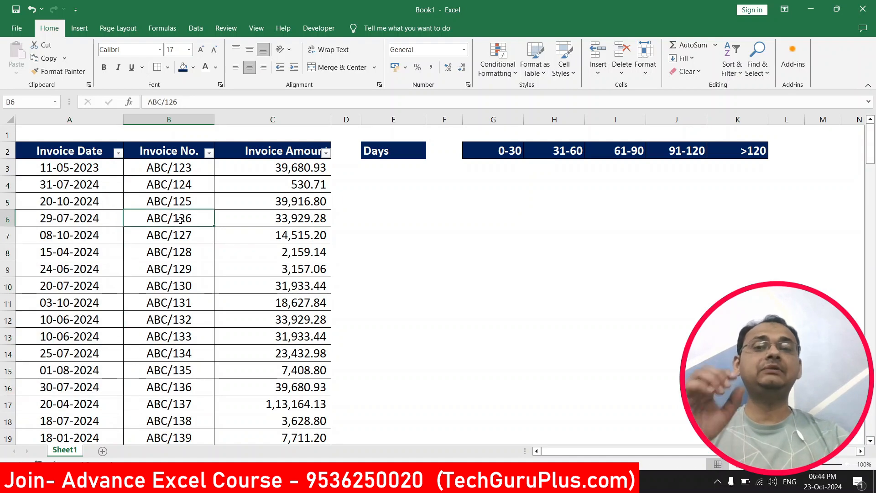
{"action": "left_click", "coordinate": [57, 118]}
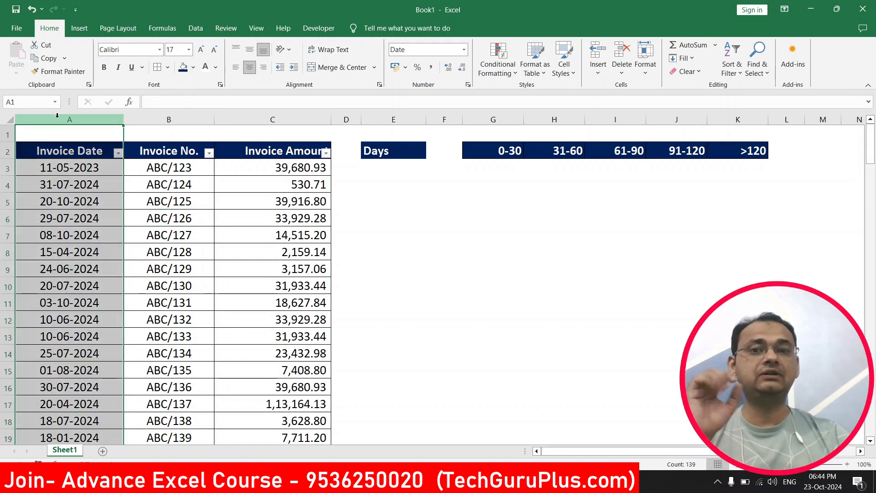
{"action": "left_click", "coordinate": [68, 187]}
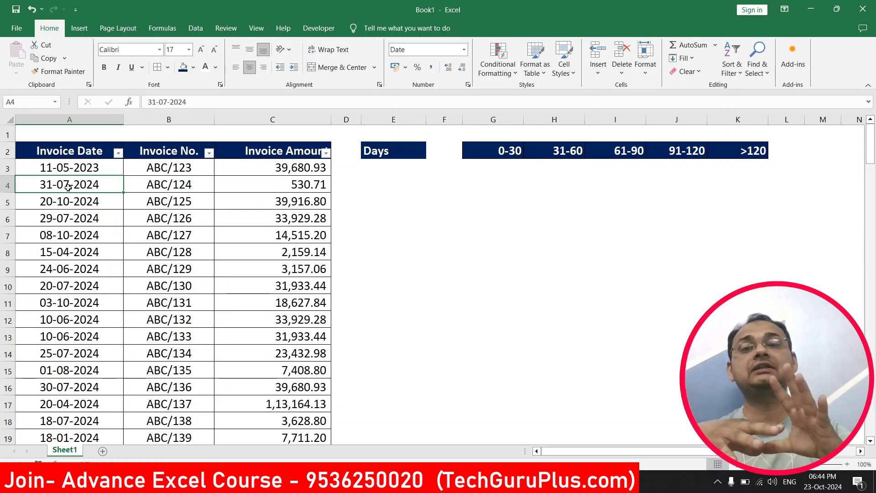
{"action": "double_click", "coordinate": [68, 187]}
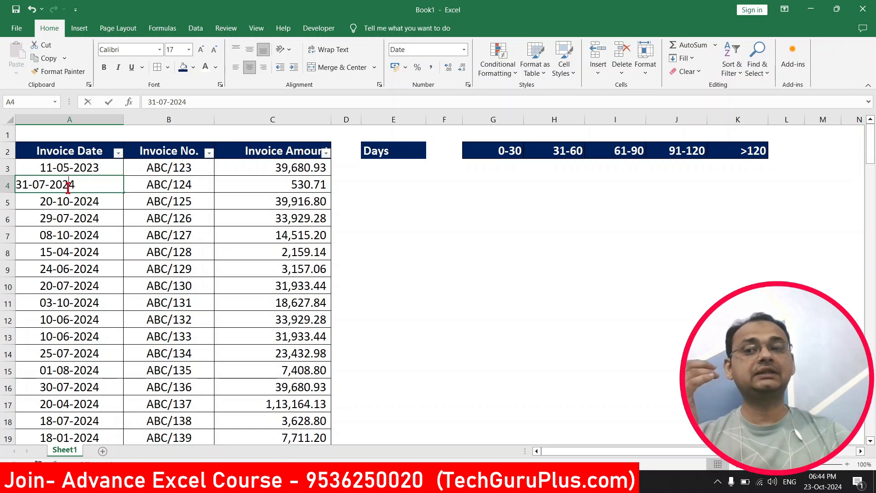
{"action": "left_click_drag", "start_coordinate": [88, 190], "coordinate": [2, 177]}
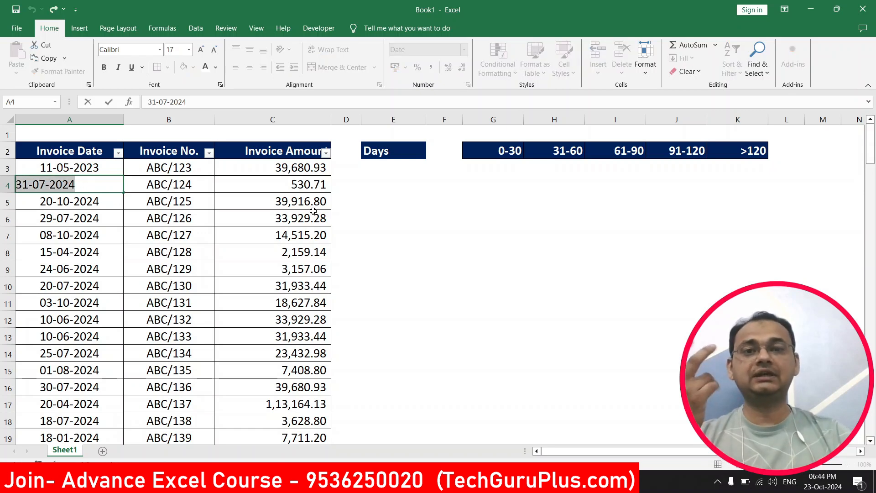
{"action": "left_click", "coordinate": [314, 211]}
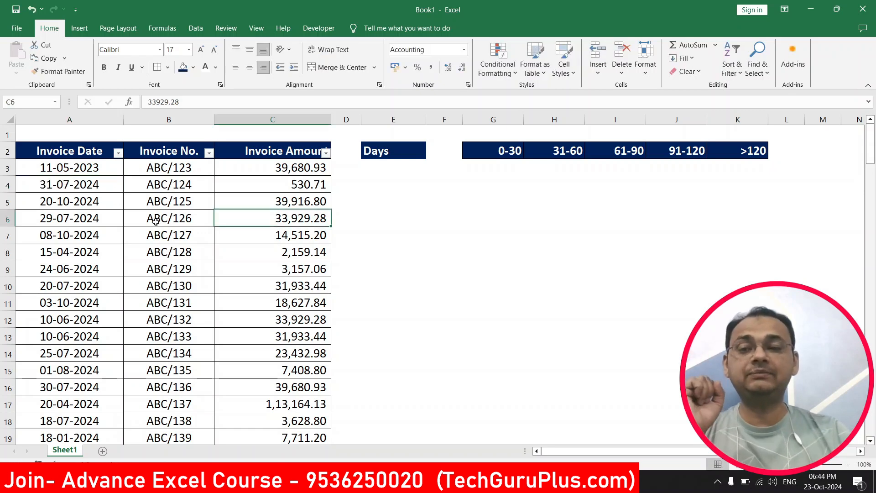
{"action": "left_click", "coordinate": [90, 226]}
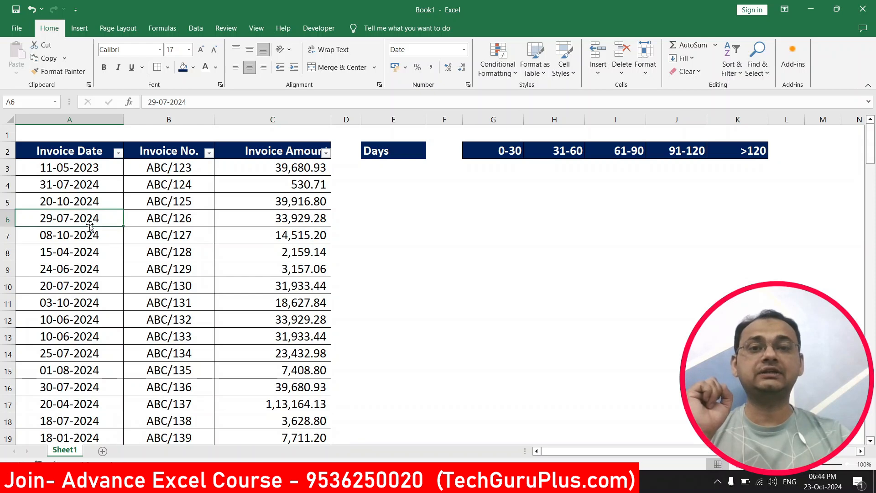
Step: Apply the Long Date number format to the whole Invoice Date column
{"action": "left_click", "coordinate": [104, 119]}
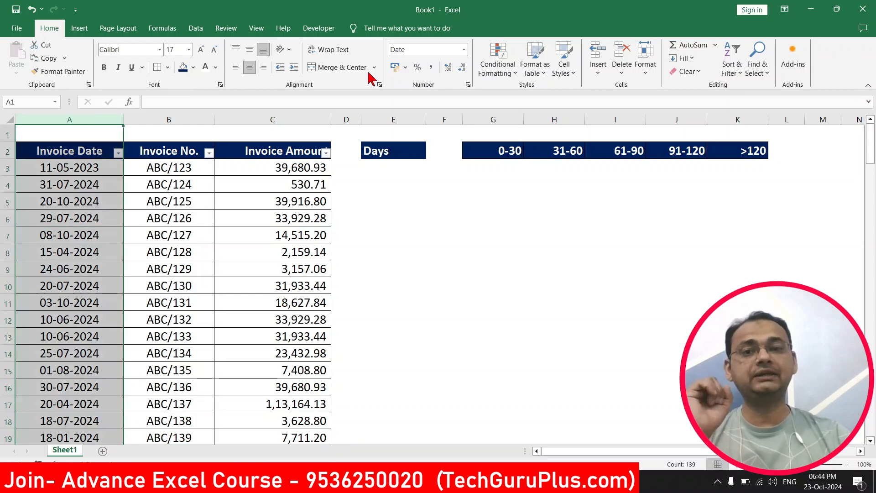
{"action": "left_click", "coordinate": [463, 49]}
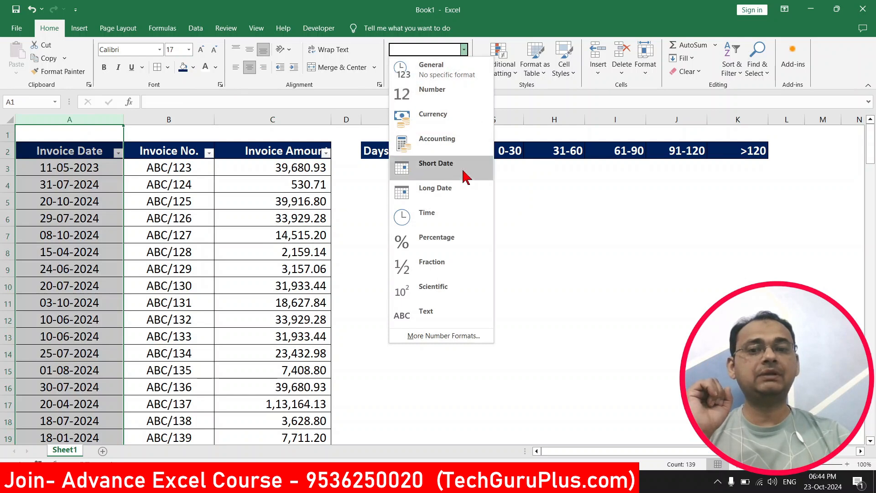
{"action": "left_click", "coordinate": [447, 192]}
{"action": "left_click", "coordinate": [100, 167]}
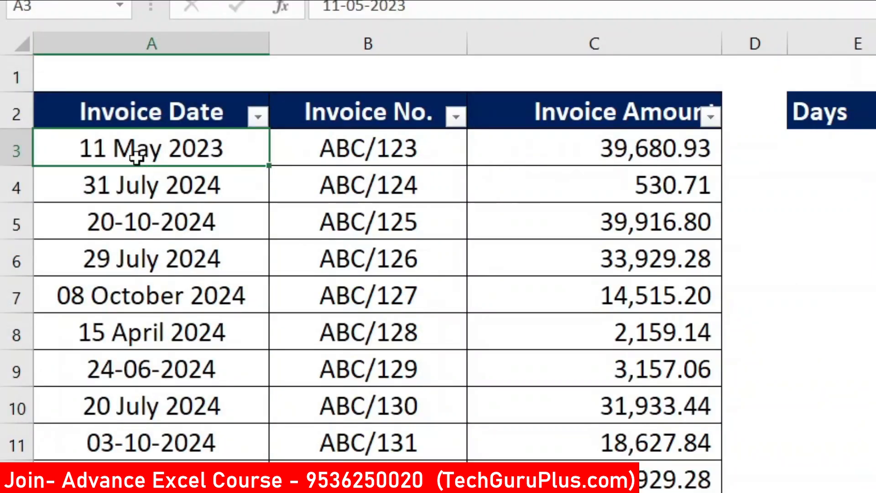
Step: Check row by row which entries in the Invoice Date column follow the Long Date format
{"action": "double_click", "coordinate": [122, 148]}
{"action": "left_click", "coordinate": [284, 234]}
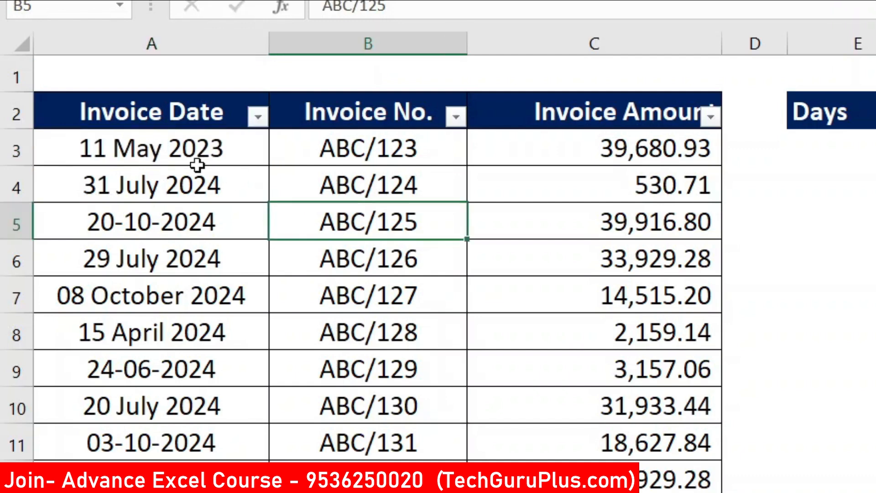
{"action": "left_click", "coordinate": [180, 155]}
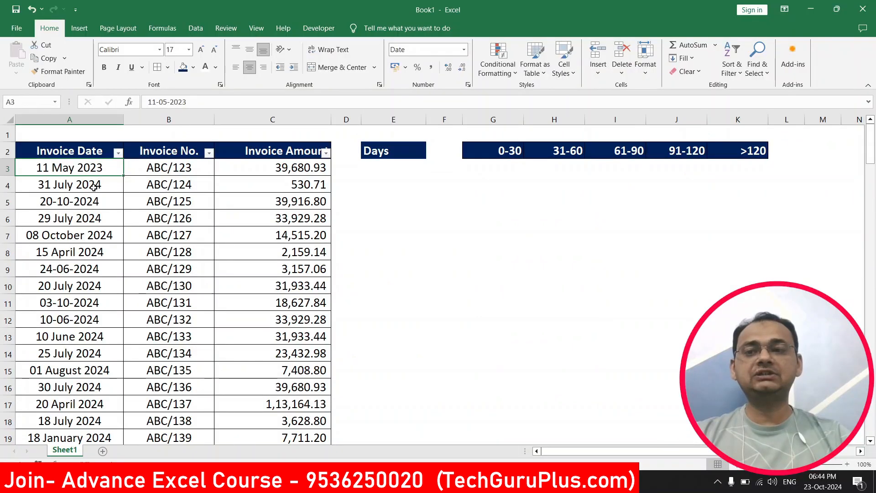
{"action": "scroll", "coordinate": [196, 282], "scroll_direction": "down", "scroll_amount": 2}
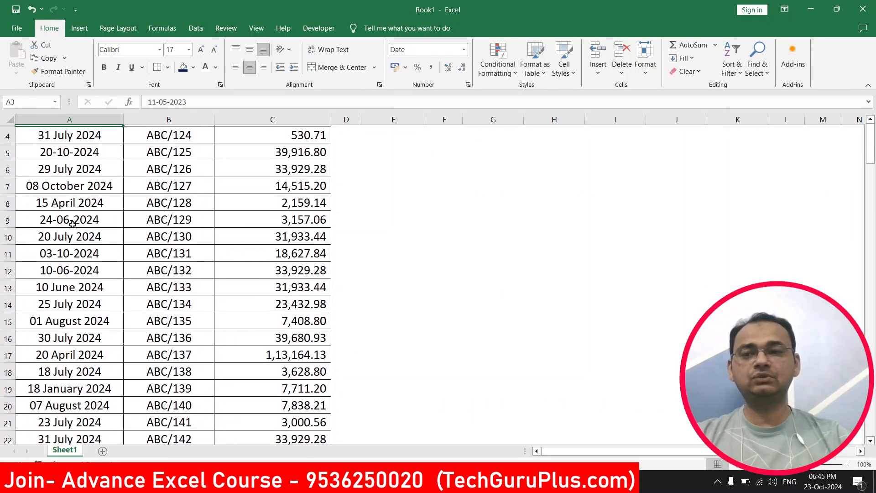
{"action": "left_click", "coordinate": [75, 219]}
{"action": "left_click", "coordinate": [7, 220]}
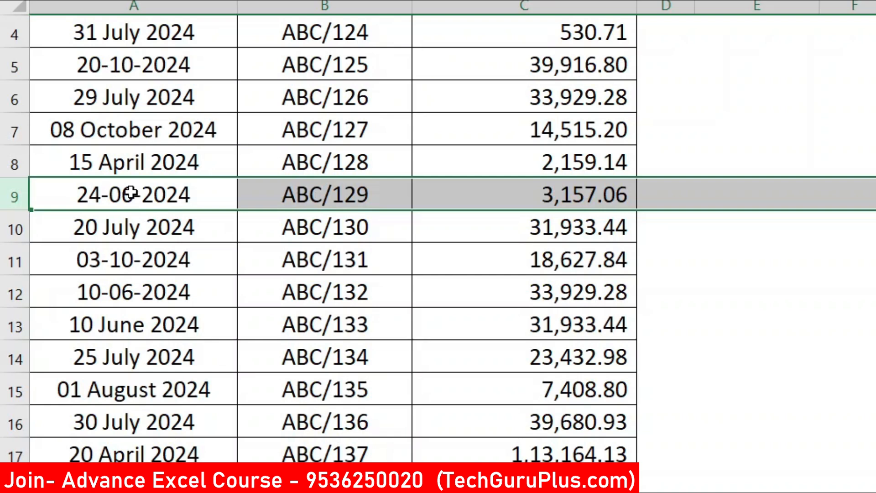
{"action": "left_click", "coordinate": [140, 253]}
{"action": "left_click_drag", "start_coordinate": [151, 149], "coordinate": [146, 262]}
{"action": "left_click_drag", "start_coordinate": [150, 370], "coordinate": [148, 456]}
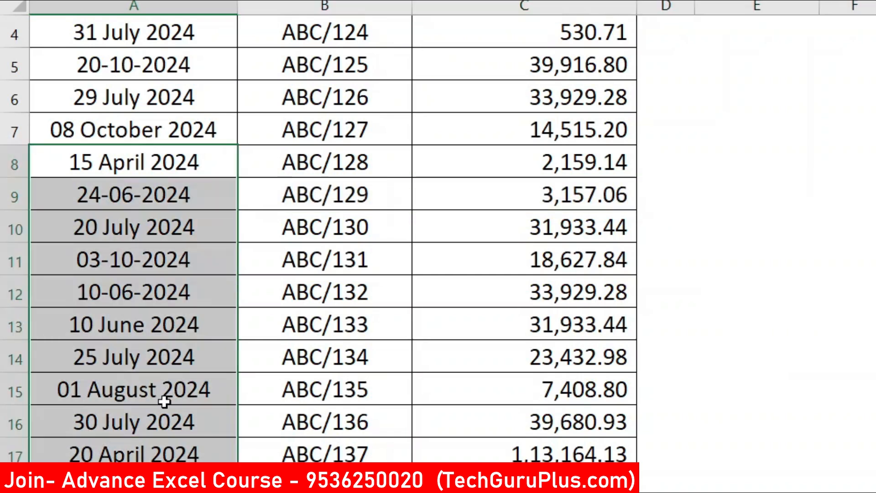
Step: Remove the filter from the invoice table's header row A2:C2 and apply it again
{"action": "scroll", "coordinate": [164, 401], "scroll_direction": "up", "scroll_amount": 1}
{"action": "left_click_drag", "start_coordinate": [150, 67], "coordinate": [542, 69]}
{"action": "key", "text": "ctrl+shift+l"}
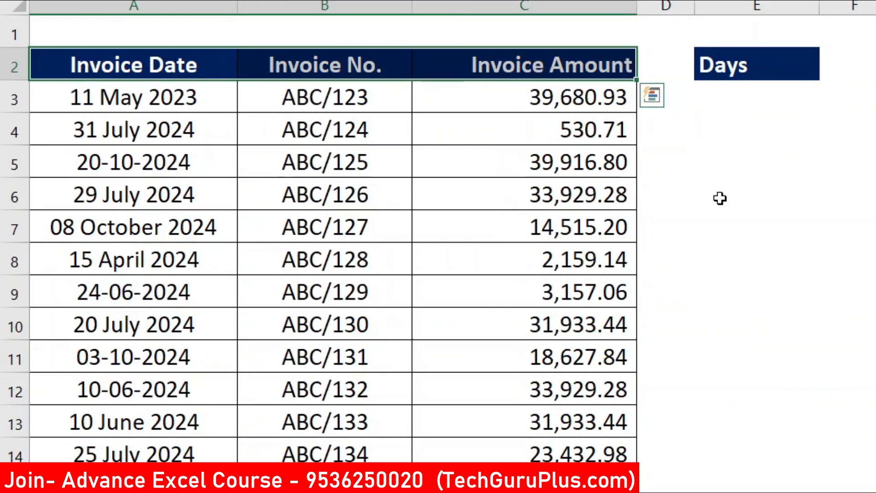
{"action": "left_click", "coordinate": [393, 185]}
{"action": "left_click_drag", "start_coordinate": [200, 69], "coordinate": [592, 70]}
{"action": "key", "text": "ctrl+shift+l"}
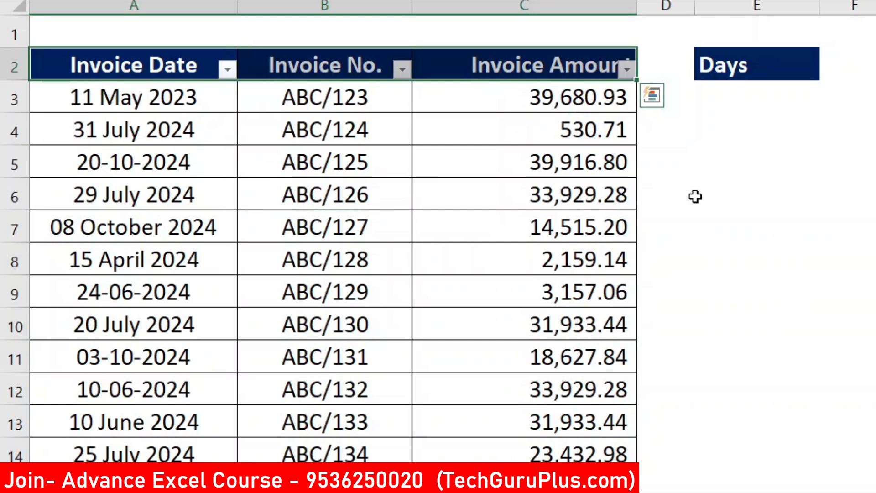
Step: Examine how the Invoice Date filter list groups its dates, including the January and February days under 2024
{"action": "left_click", "coordinate": [696, 196]}
{"action": "left_click", "coordinate": [231, 71]}
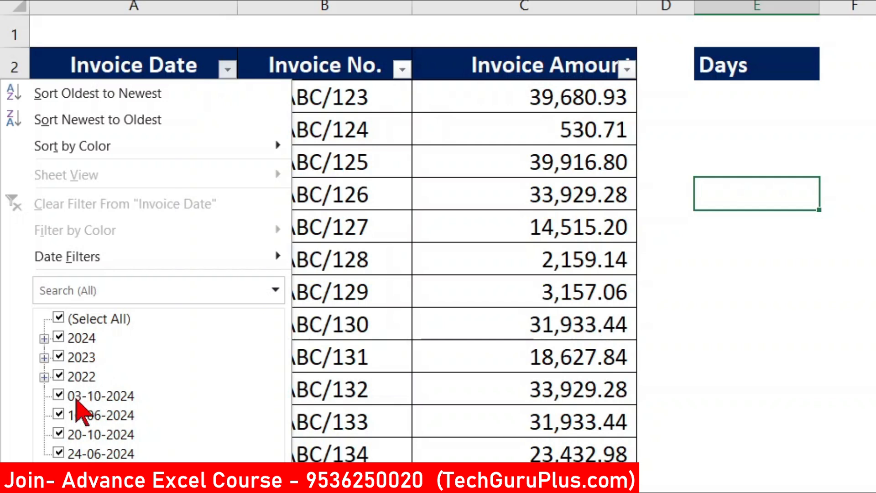
{"action": "left_click", "coordinate": [43, 339]}
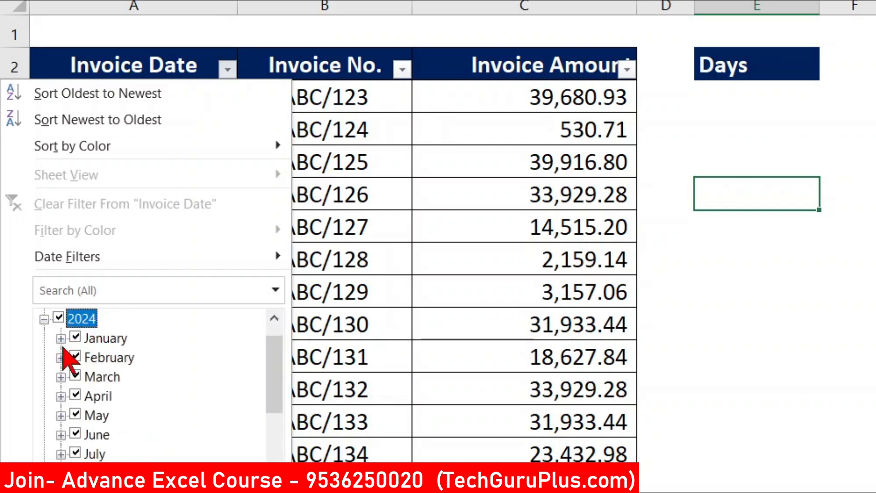
{"action": "left_click", "coordinate": [61, 357]}
{"action": "left_click", "coordinate": [61, 338]}
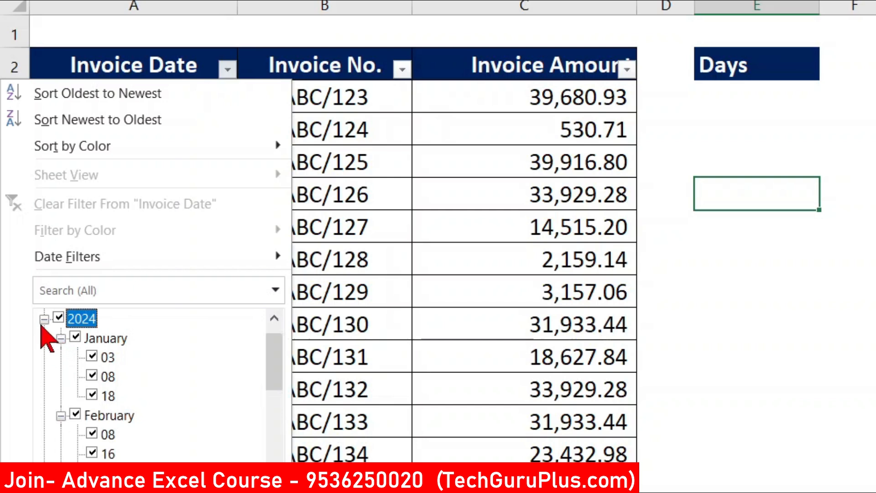
{"action": "left_click", "coordinate": [44, 319]}
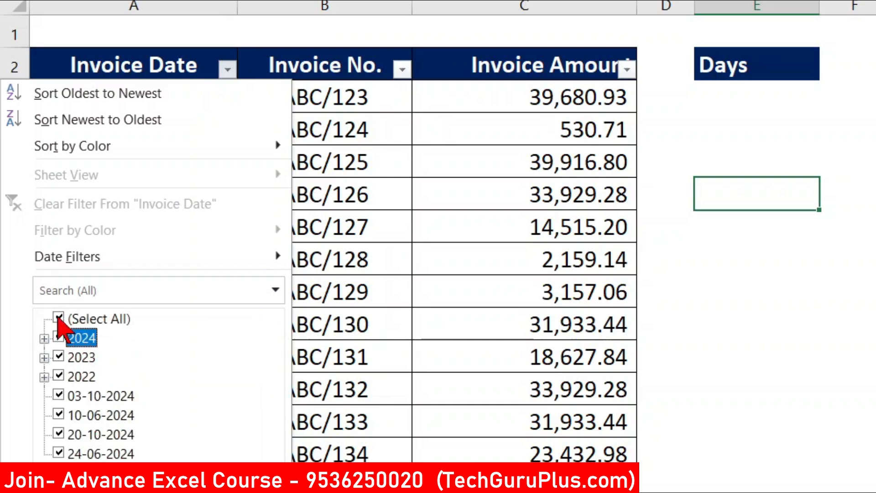
Step: Filter the Invoice Date column to show only 03-10-2024, 10-06-2024, 20-10-2024 and 24-06-2024
{"action": "left_click", "coordinate": [58, 318]}
{"action": "left_click", "coordinate": [63, 395]}
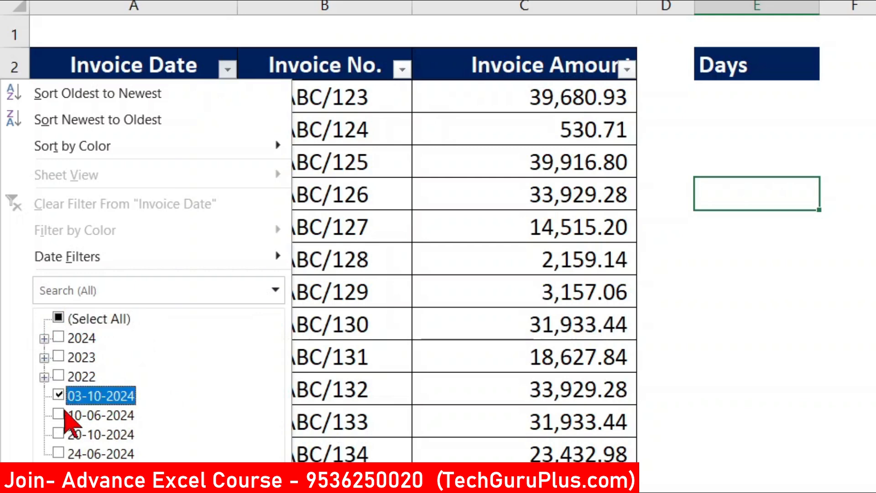
{"action": "left_click", "coordinate": [64, 415]}
{"action": "left_click", "coordinate": [62, 434]}
{"action": "left_click", "coordinate": [49, 379]}
{"action": "left_click", "coordinate": [166, 437]}
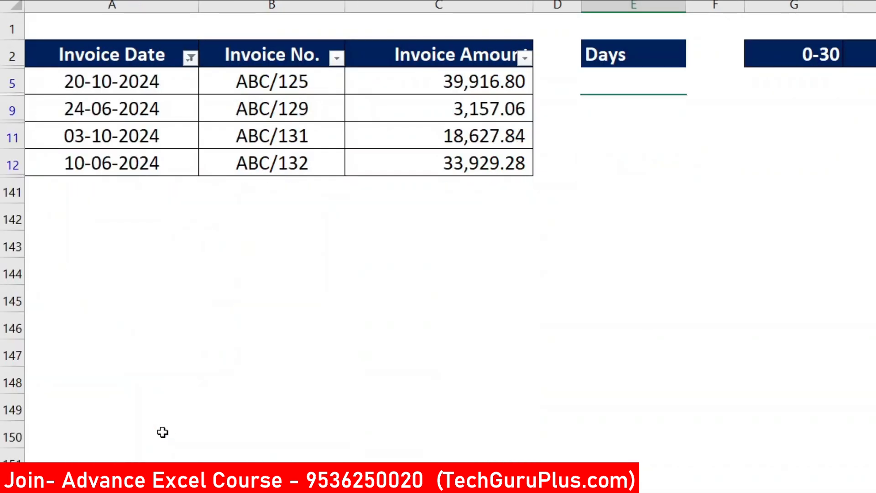
Step: Check the four filtered entries in the Invoice Date column, including their filter list items and the content of cell A5
{"action": "left_click", "coordinate": [139, 112]}
{"action": "left_click_drag", "start_coordinate": [141, 128], "coordinate": [133, 163]}
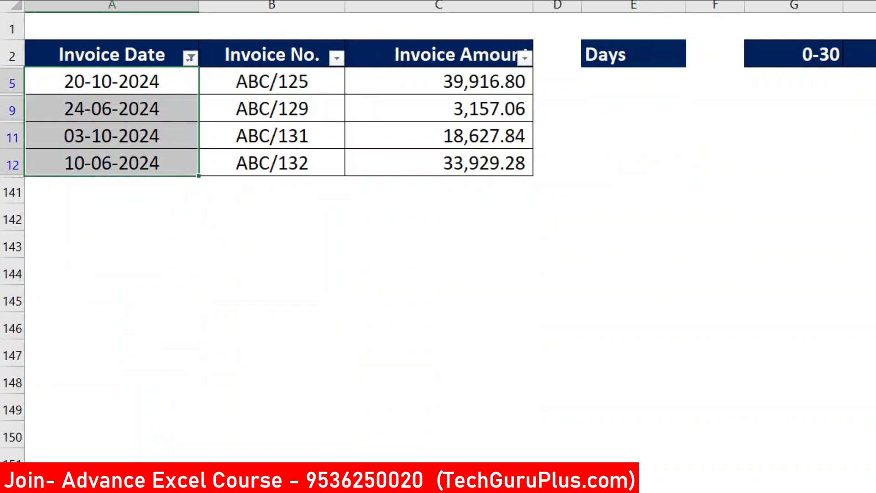
{"action": "left_click", "coordinate": [707, 1]}
{"action": "left_click", "coordinate": [682, 133]}
{"action": "left_click", "coordinate": [287, 233]}
{"action": "left_click", "coordinate": [190, 57]}
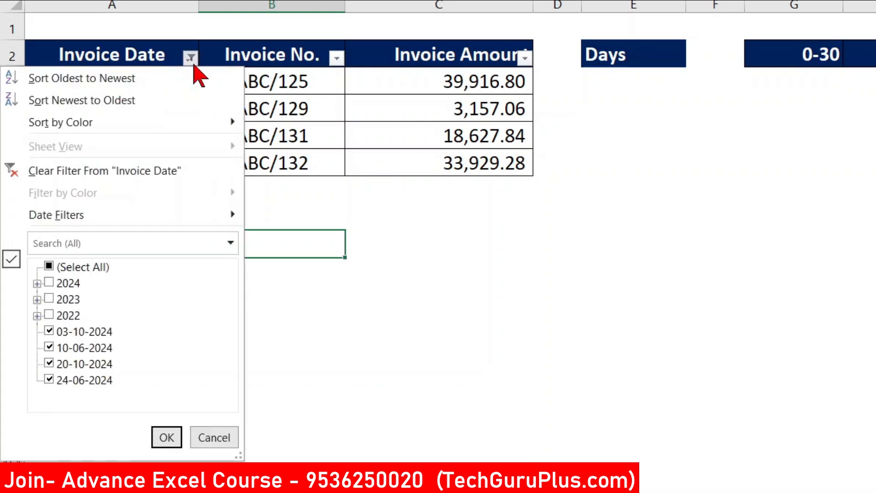
{"action": "left_click", "coordinate": [166, 437]}
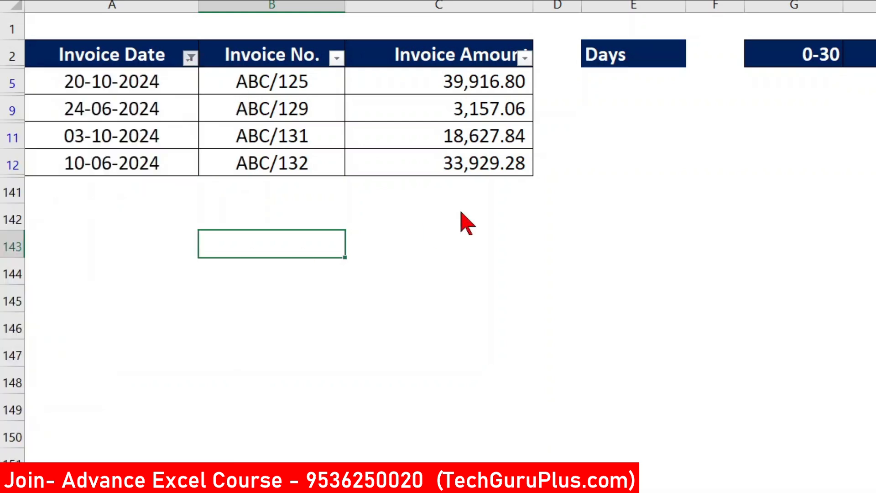
{"action": "left_click", "coordinate": [96, 79]}
Step: Restore all dates in the Invoice Date filter so every invoice row is shown
{"action": "left_click", "coordinate": [190, 57]}
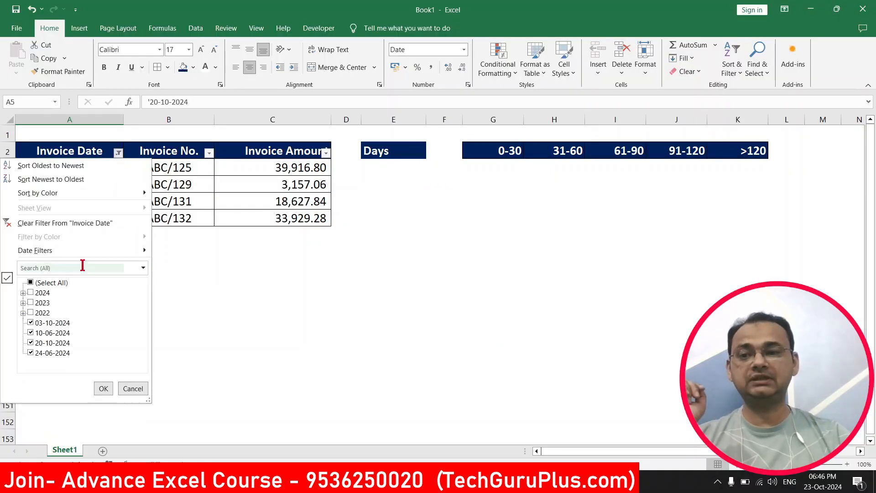
{"action": "left_click", "coordinate": [41, 283]}
{"action": "left_click", "coordinate": [103, 388]}
{"action": "left_click", "coordinate": [231, 274]}
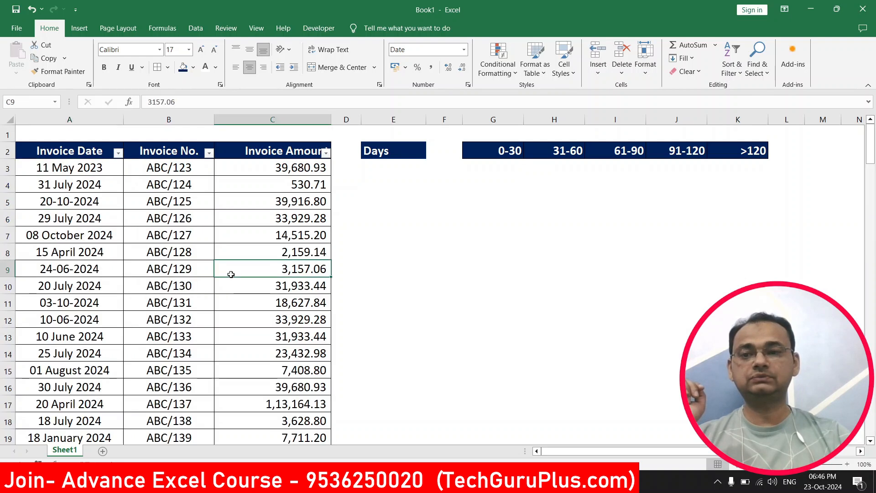
Step: Apply the Short Date number format to the whole Invoice Date column and select the dates in A3:A140
{"action": "left_click", "coordinate": [69, 120]}
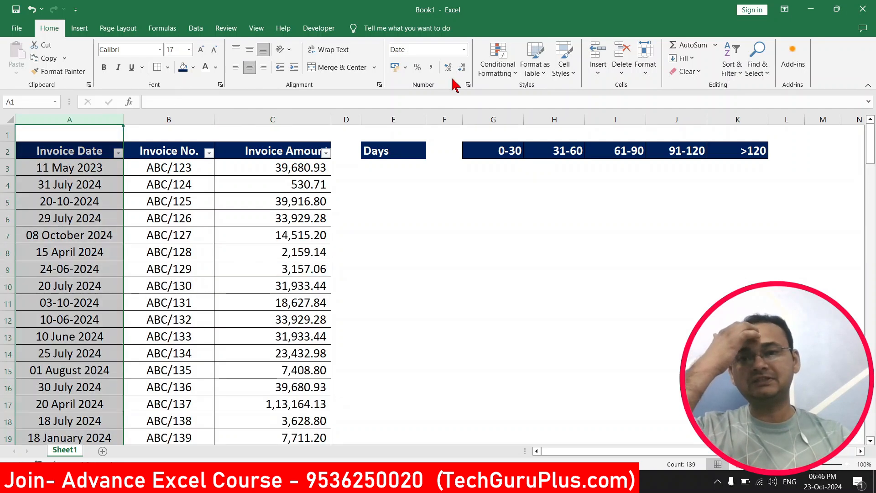
{"action": "left_click", "coordinate": [463, 49]}
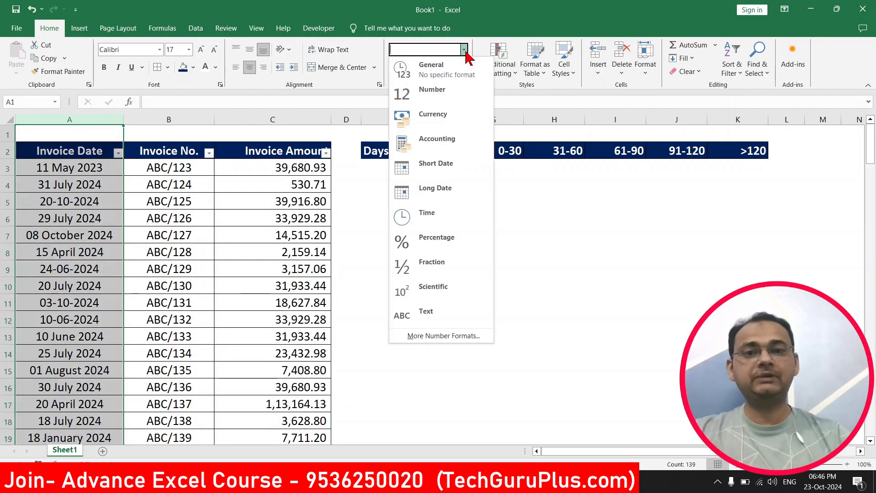
{"action": "left_click", "coordinate": [437, 169]}
{"action": "left_click", "coordinate": [79, 240]}
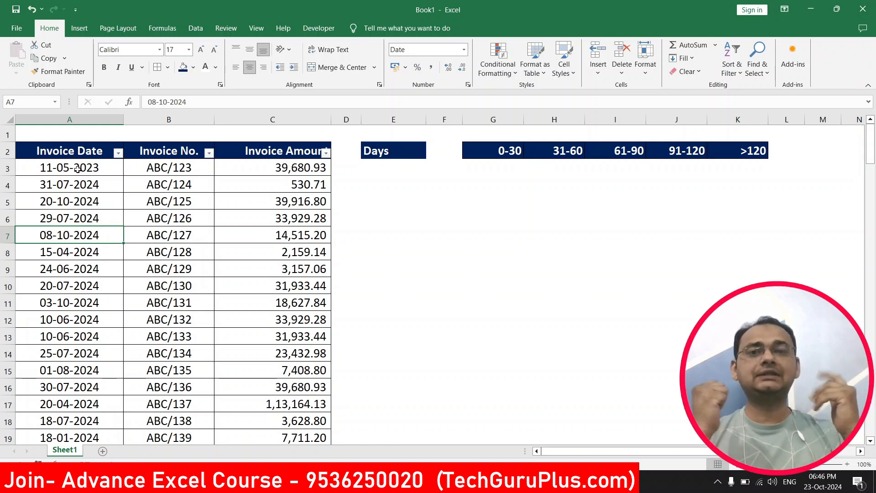
{"action": "left_click_drag", "start_coordinate": [79, 167], "coordinate": [75, 394]}
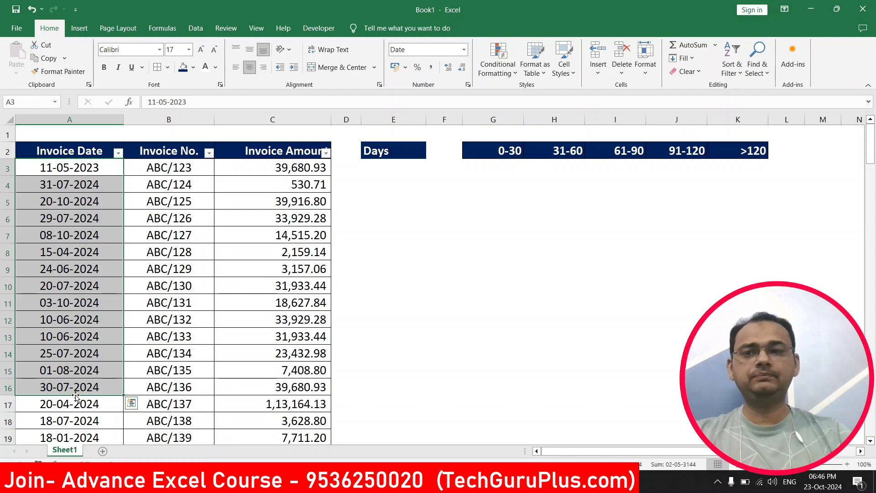
{"action": "key", "text": "ctrl+shift+Down"}
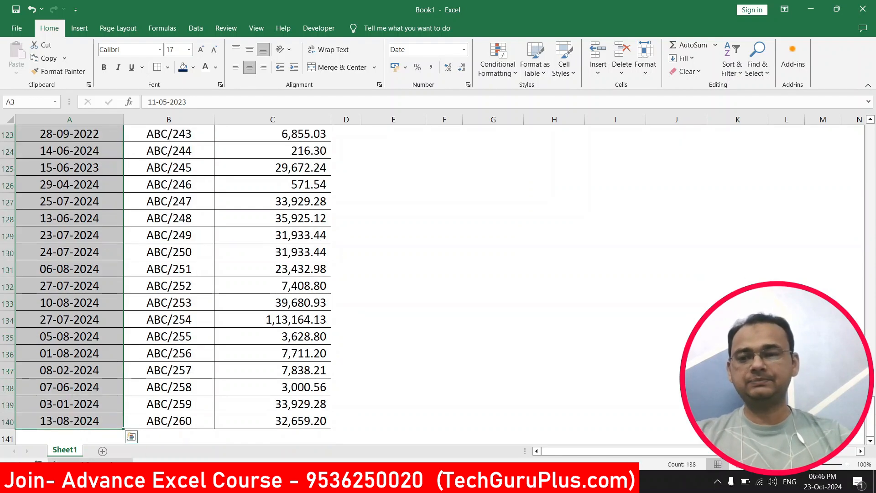
Step: Switch to the browser, find the Correct Date Format tool on eConvert.org by searching for "date", and show the Change Date Format page
{"action": "left_click", "coordinate": [95, 481]}
{"action": "left_click", "coordinate": [83, 454]}
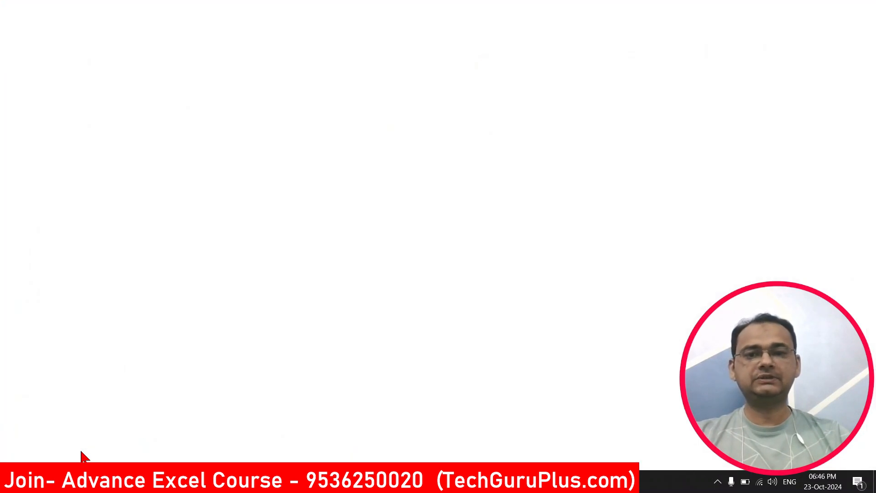
{"action": "left_click", "coordinate": [401, 13]}
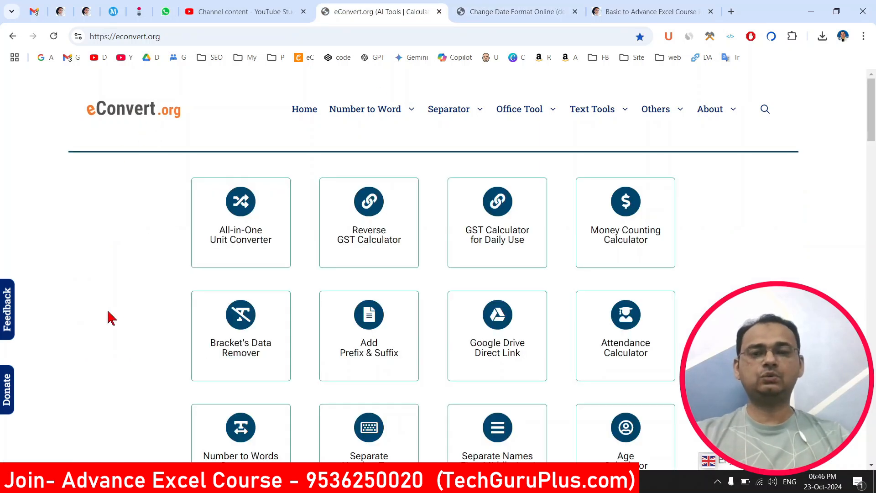
{"action": "key", "text": "ctrl+f"}
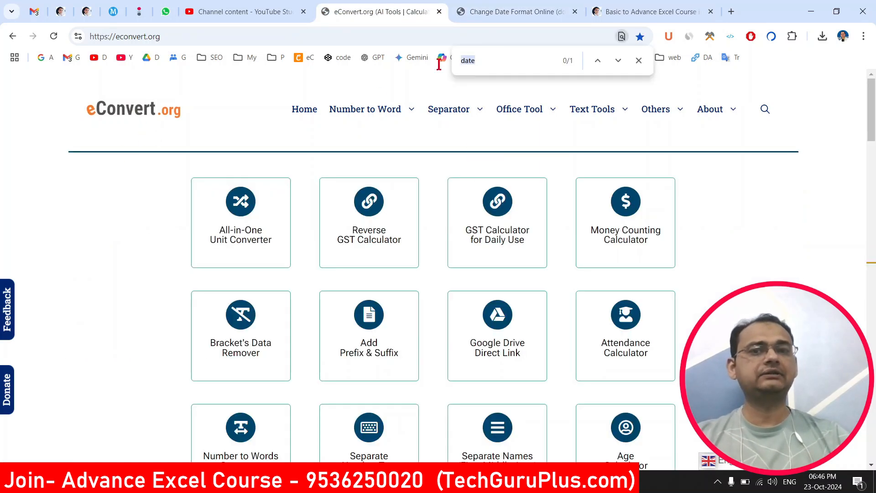
{"action": "mouse_move", "coordinate": [544, 121]}
{"action": "key", "text": "Return"}
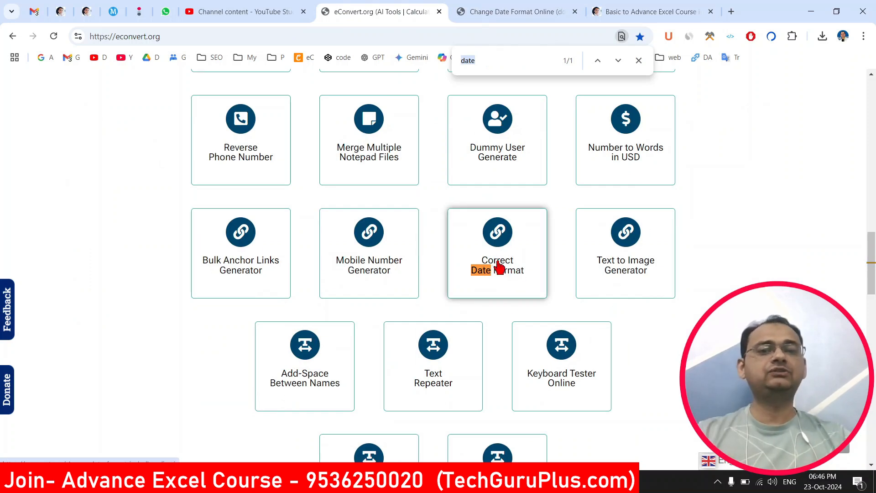
{"action": "left_click", "coordinate": [537, 10]}
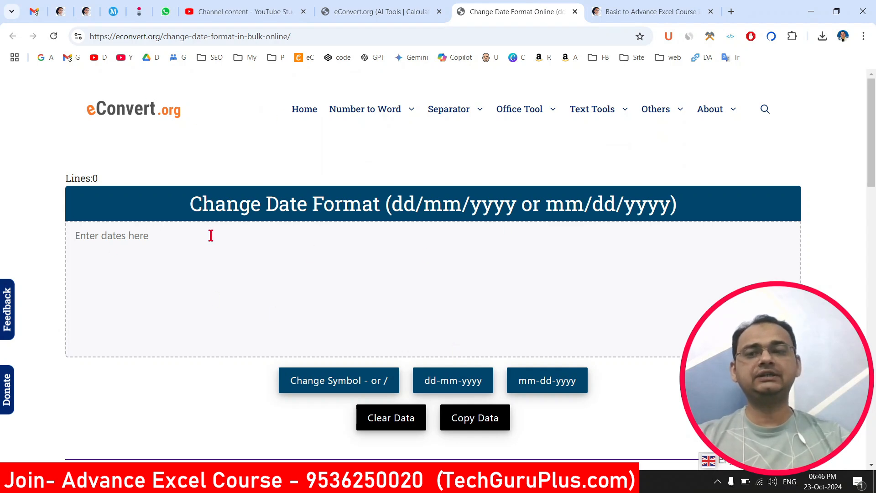
Step: Copy the invoice dates A3:A140 from the Excel sheet and paste them into the Change Date Format box in the browser
{"action": "key", "text": "alt+Tab"}
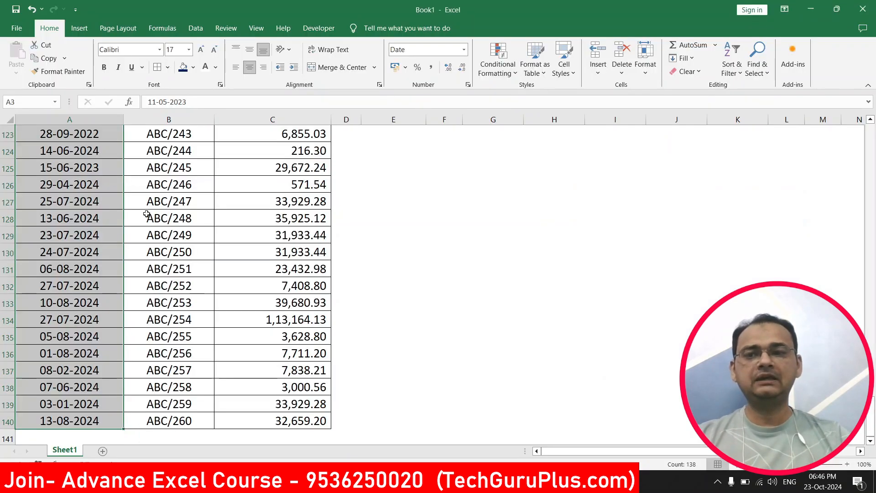
{"action": "key", "text": "ctrl+c"}
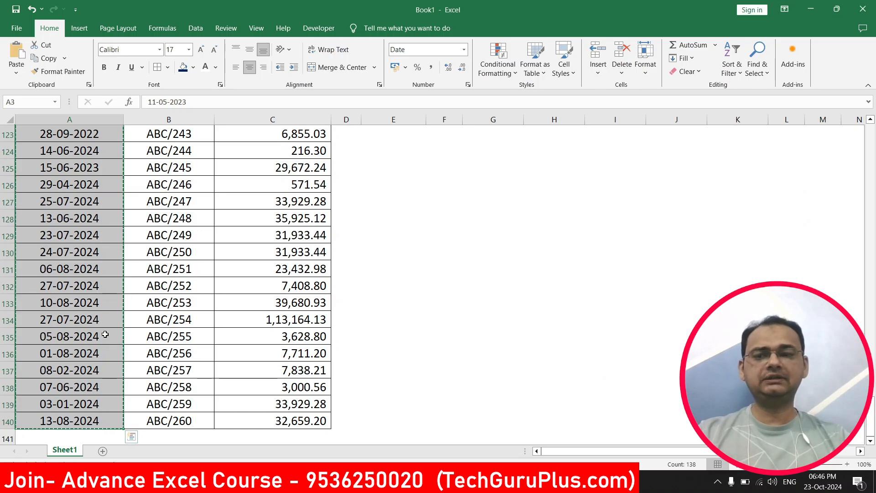
{"action": "left_click", "coordinate": [123, 483]}
{"action": "left_click", "coordinate": [61, 431]}
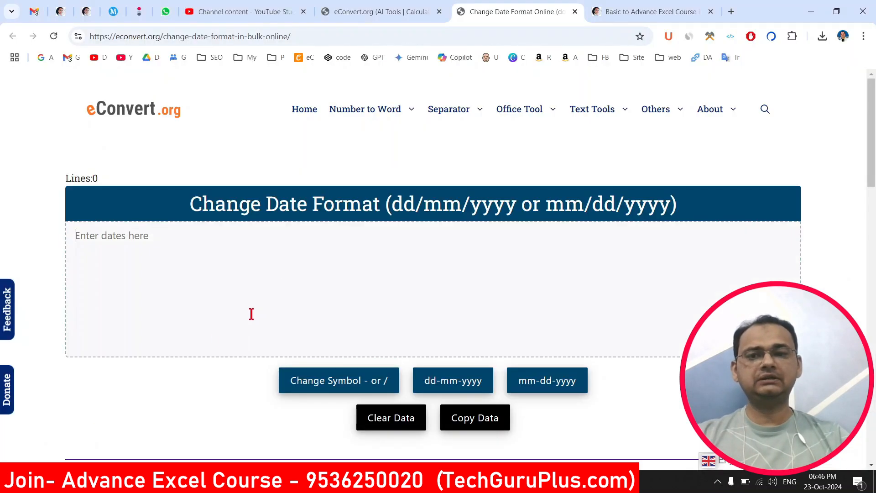
{"action": "left_click", "coordinate": [285, 259]}
{"action": "key", "text": "ctrl+v"}
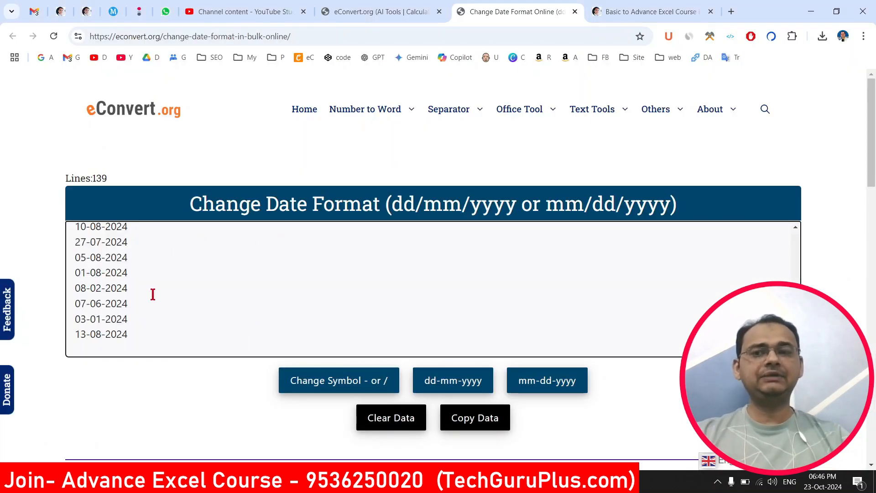
Step: Change the separators of the pasted dates to slashes and back to hyphens
{"action": "left_click", "coordinate": [797, 239]}
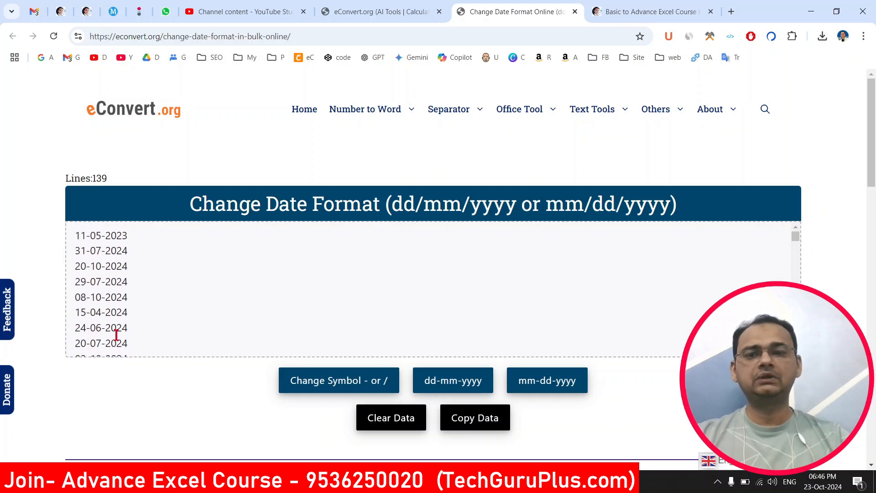
{"action": "scroll", "coordinate": [365, 388], "scroll_direction": "down", "scroll_amount": 2}
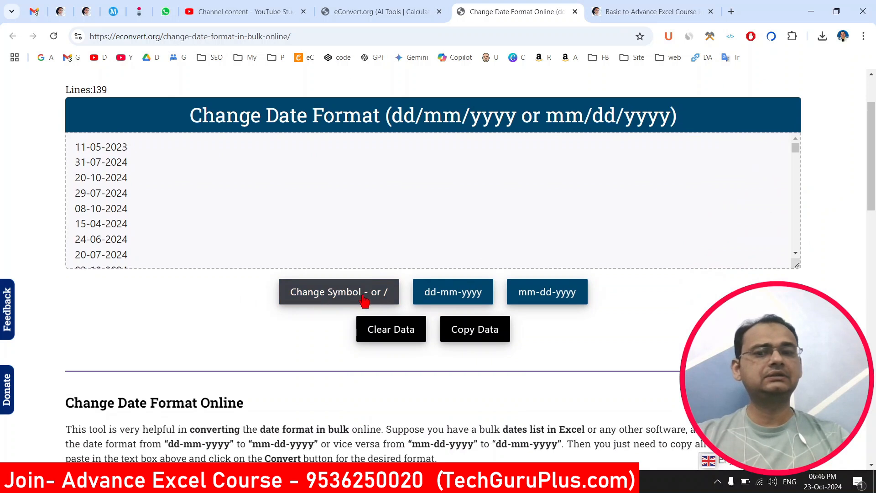
{"action": "left_click", "coordinate": [389, 300]}
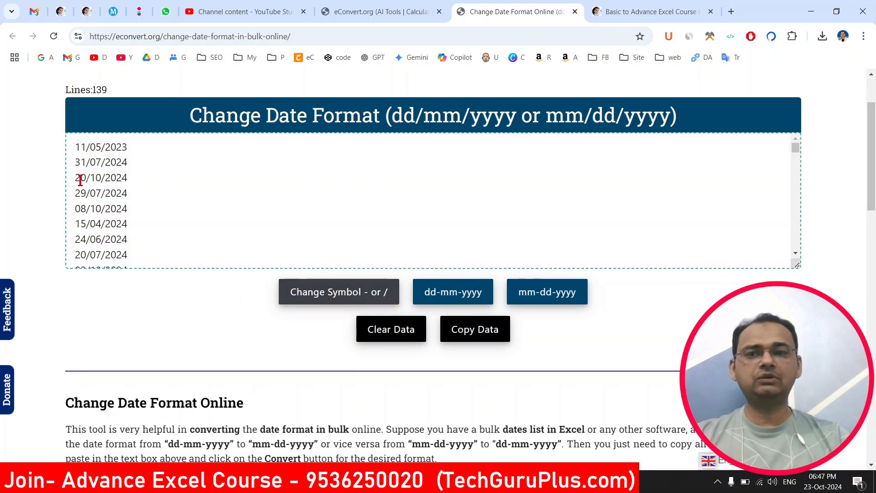
{"action": "left_click", "coordinate": [323, 292]}
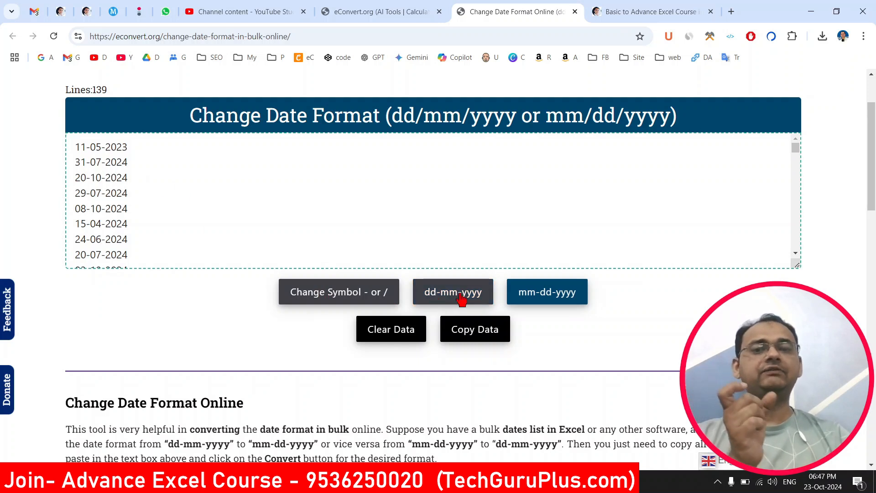
Step: Convert the pasted dates to mm-dd-yyyy order and compare the day and month of the first date
{"action": "double_click", "coordinate": [96, 147]}
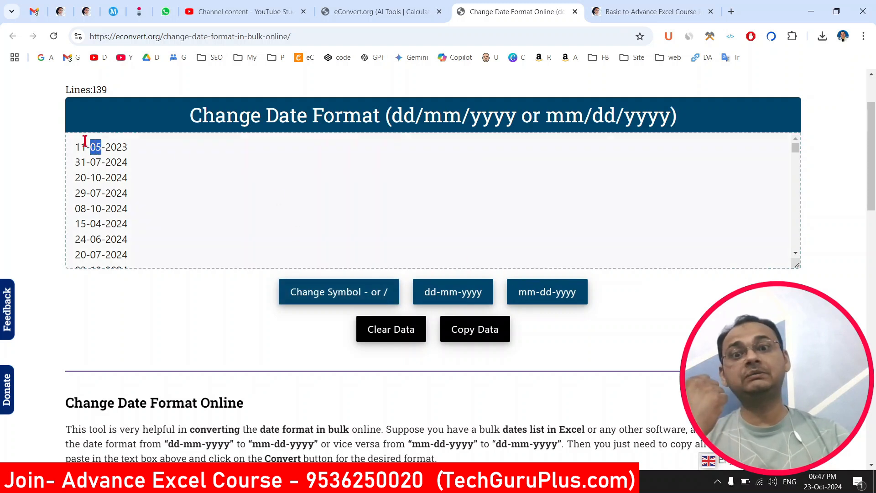
{"action": "left_click", "coordinate": [529, 294]}
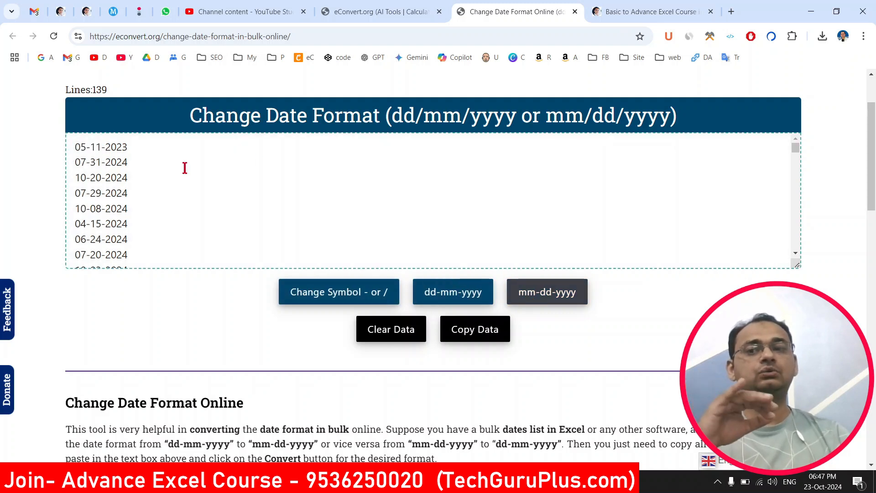
{"action": "left_click_drag", "start_coordinate": [103, 150], "coordinate": [76, 147]}
{"action": "left_click", "coordinate": [76, 146]}
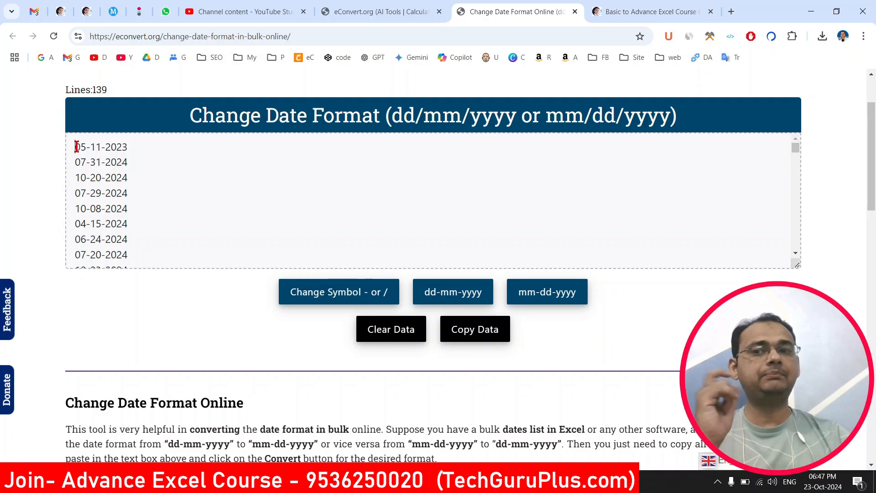
Step: Convert the dates back to dd-mm-yyyy order and change their separators to slashes
{"action": "left_click", "coordinate": [453, 293]}
{"action": "left_click_drag", "start_coordinate": [81, 149], "coordinate": [121, 150]}
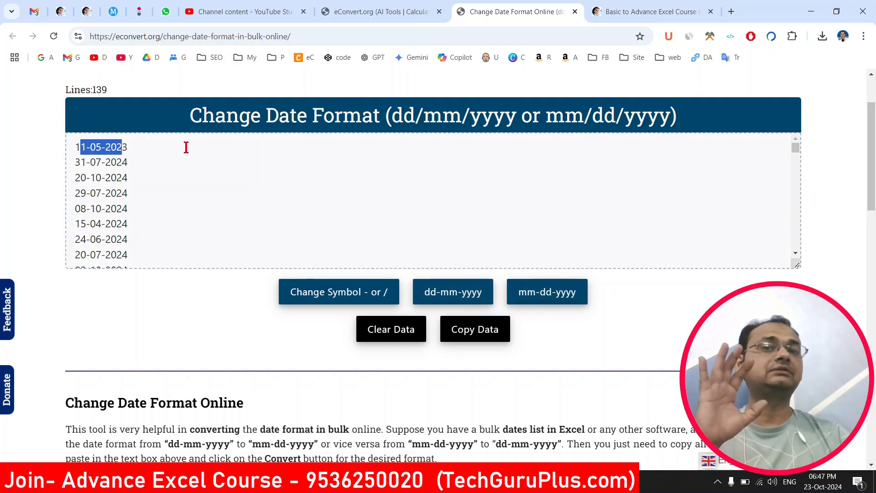
{"action": "left_click", "coordinate": [214, 176]}
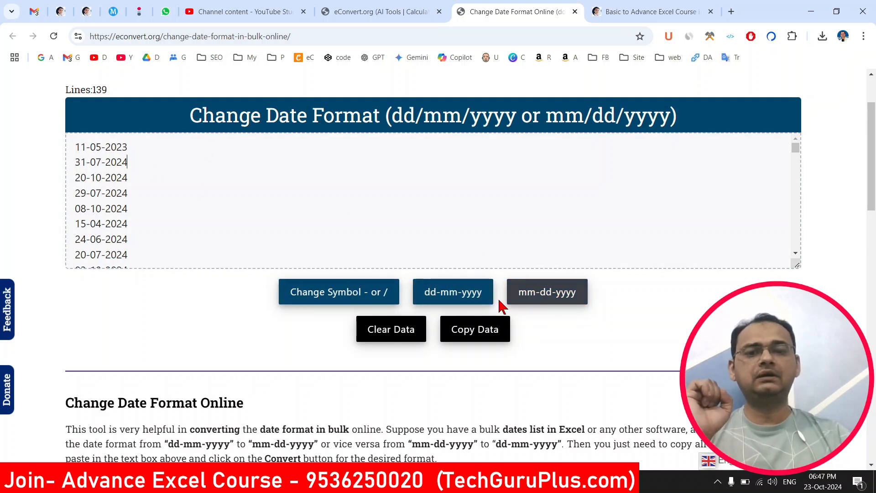
{"action": "left_click", "coordinate": [365, 299]}
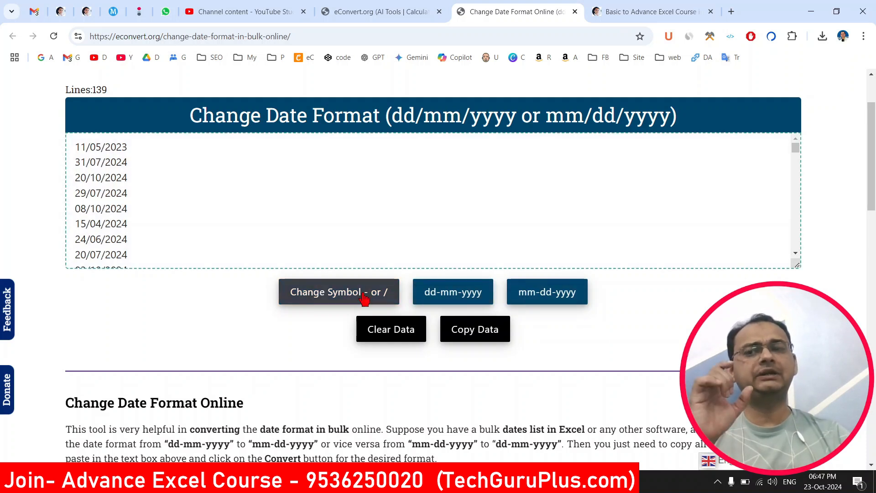
Step: Change the date separators to hyphens and try the mm-dd-yyyy order with both slashes and hyphens
{"action": "left_click", "coordinate": [364, 299]}
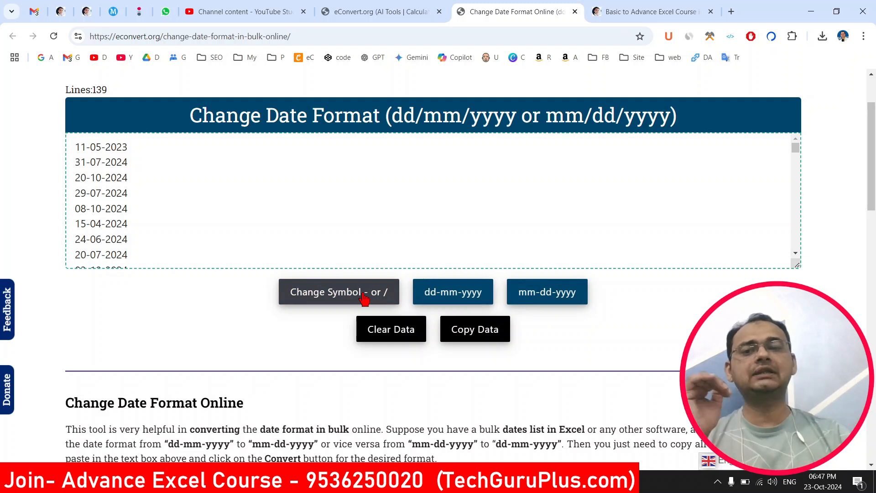
{"action": "left_click", "coordinate": [459, 301]}
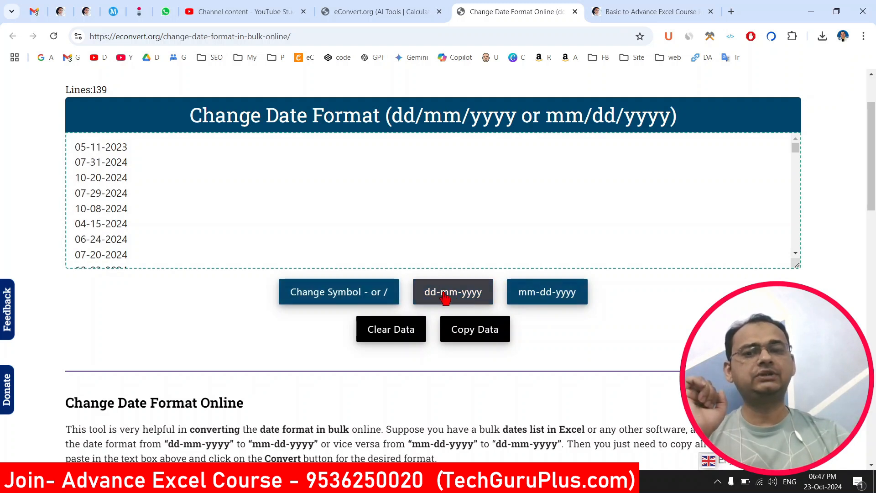
{"action": "left_click", "coordinate": [376, 298]}
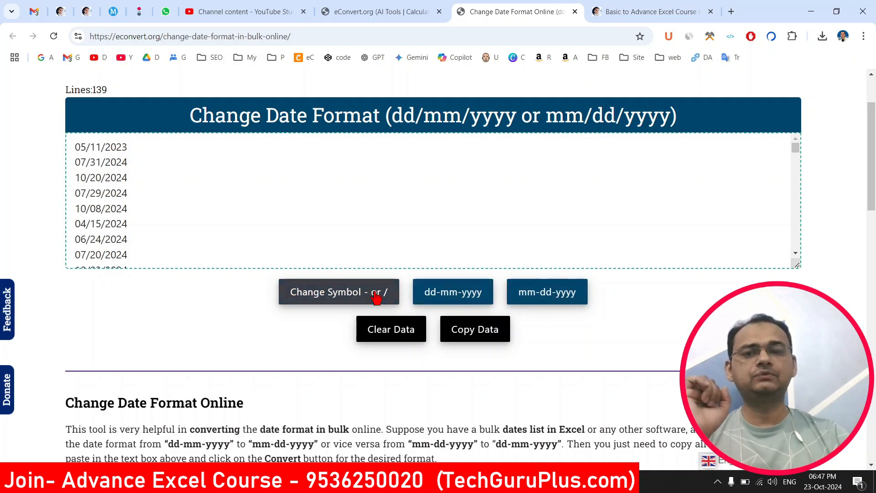
{"action": "left_click", "coordinate": [333, 296]}
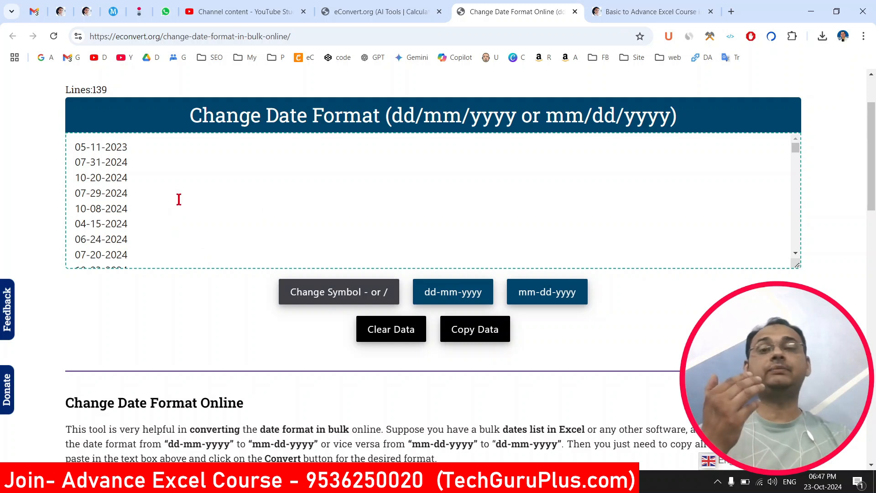
{"action": "left_click", "coordinate": [316, 301]}
{"action": "left_click", "coordinate": [336, 297]}
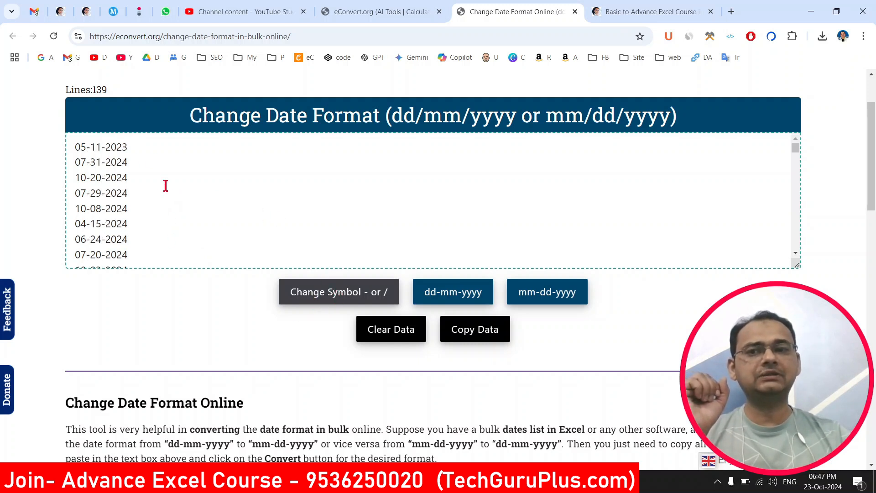
Step: Convert the dates to dd-mm-yyyy order and copy the whole converted list
{"action": "left_click", "coordinate": [452, 296]}
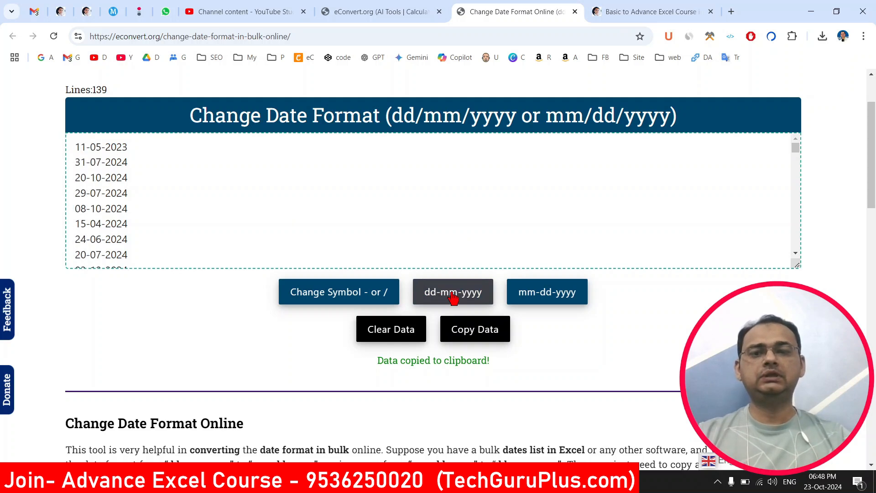
{"action": "left_click", "coordinate": [480, 335]}
{"action": "left_click", "coordinate": [480, 335]}
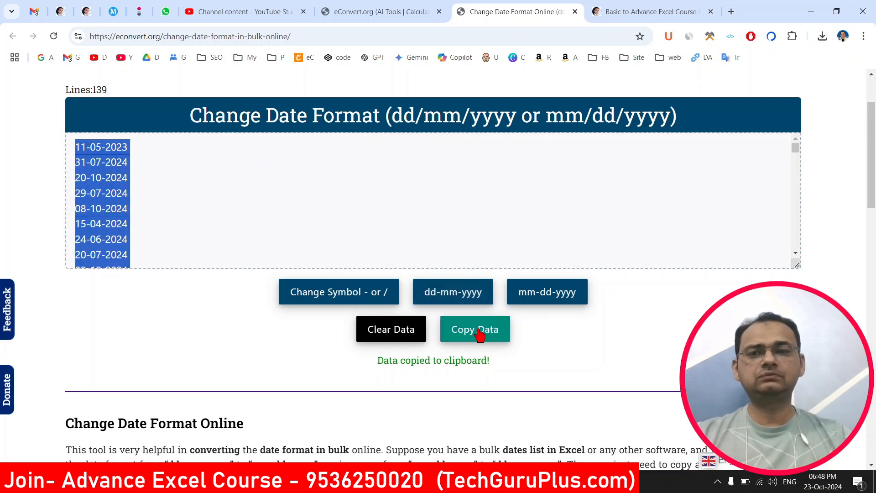
Step: Switch to the Excel sheet and insert a blank column before the Invoice No. column
{"action": "key", "text": "alt+Tab"}
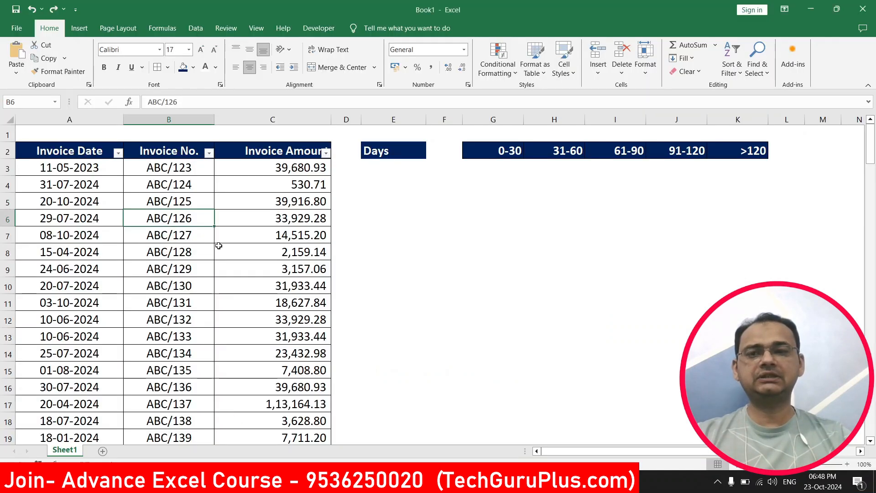
{"action": "left_click", "coordinate": [169, 119]}
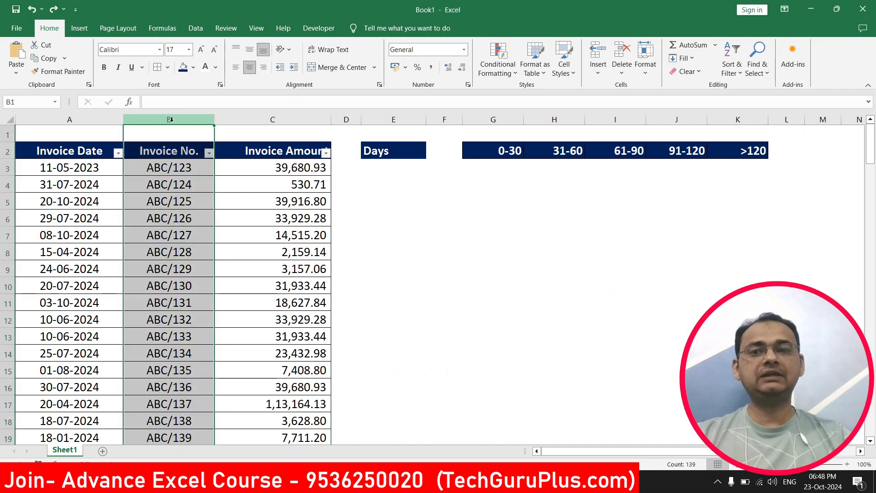
{"action": "right_click", "coordinate": [172, 121]}
{"action": "left_click", "coordinate": [220, 222]}
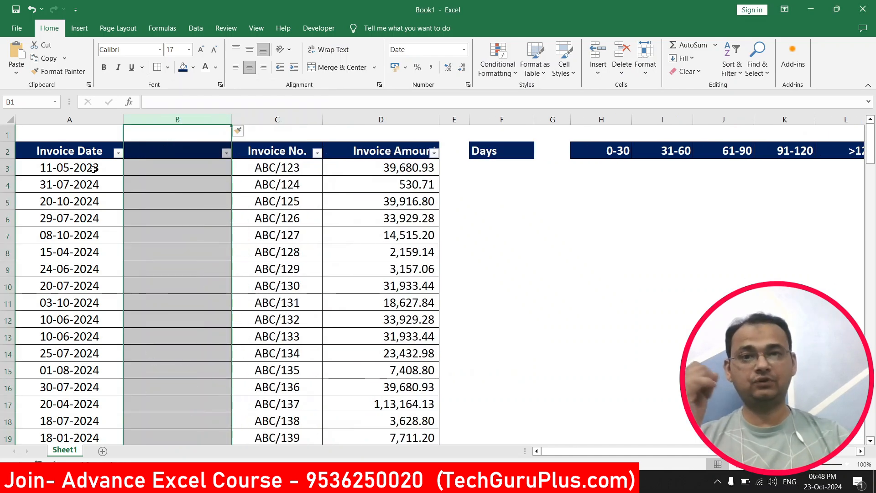
Step: Paste the converted dates into the new column B, starting at B3
{"action": "left_click_drag", "start_coordinate": [94, 168], "coordinate": [121, 285]}
{"action": "left_click", "coordinate": [182, 170]}
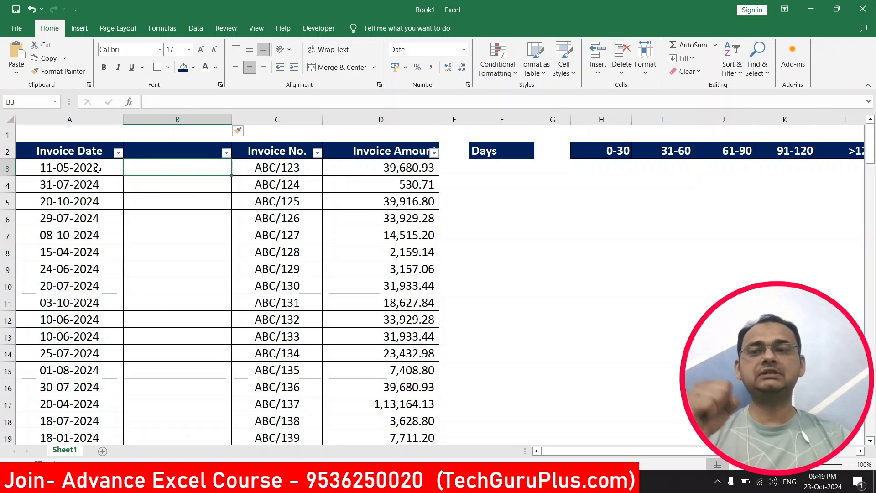
{"action": "key", "text": "ctrl+v"}
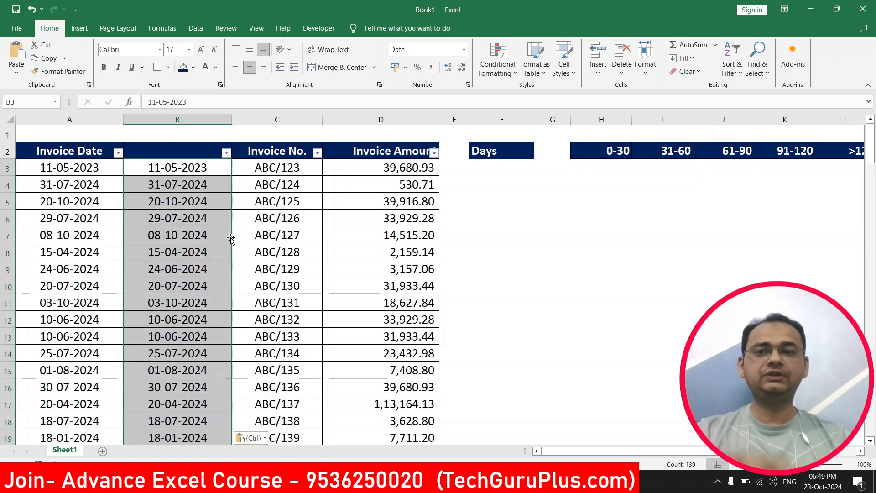
{"action": "left_click", "coordinate": [165, 160]}
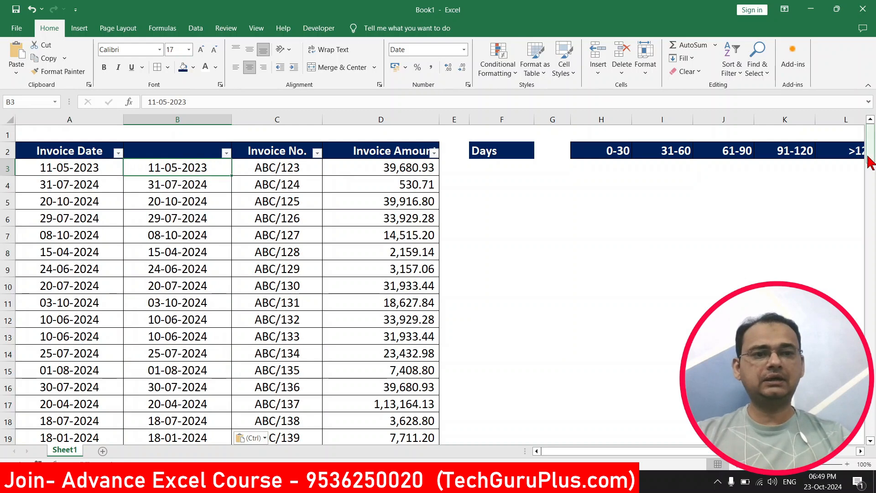
Step: Delete the stray entry in B141 below the last pasted date
{"action": "left_click_drag", "start_coordinate": [869, 155], "coordinate": [870, 437]}
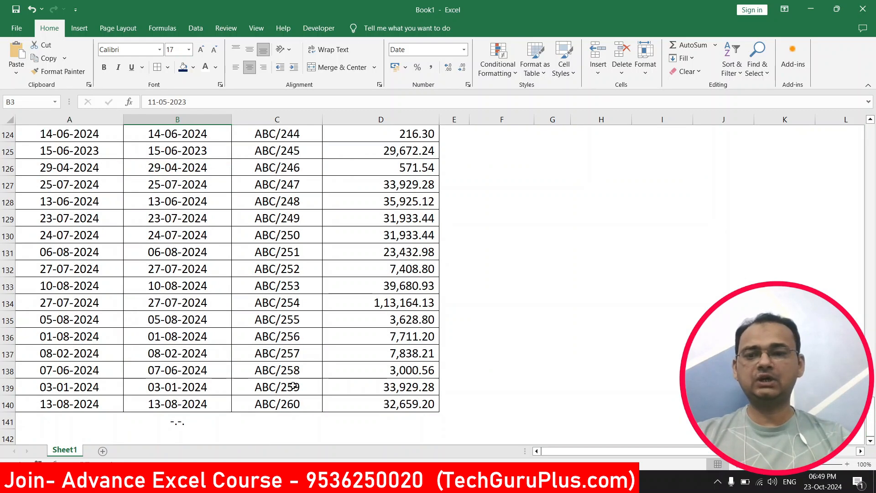
{"action": "scroll", "coordinate": [228, 394], "scroll_direction": "down", "scroll_amount": 5}
{"action": "scroll", "coordinate": [208, 255], "scroll_direction": "up", "scroll_amount": 5}
{"action": "scroll", "coordinate": [205, 249], "scroll_direction": "up", "scroll_amount": 1}
{"action": "scroll", "coordinate": [213, 383], "scroll_direction": "down", "scroll_amount": 3}
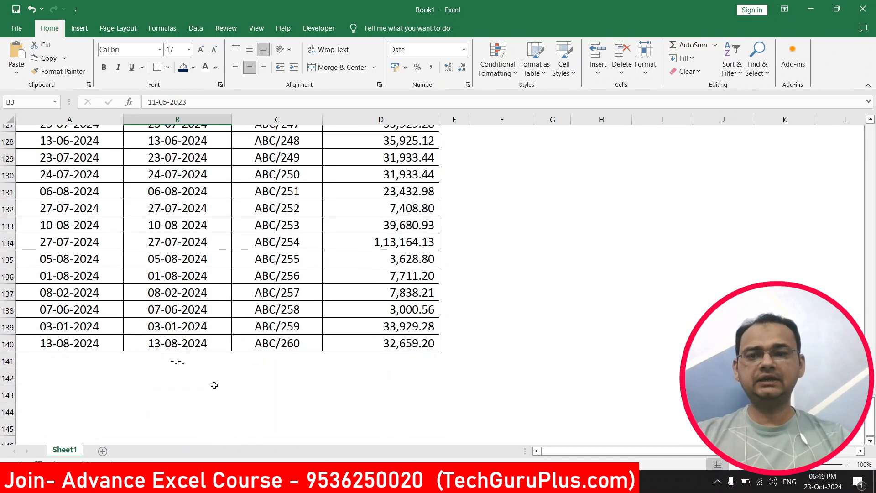
{"action": "left_click", "coordinate": [178, 303]}
{"action": "key", "text": "Delete"}
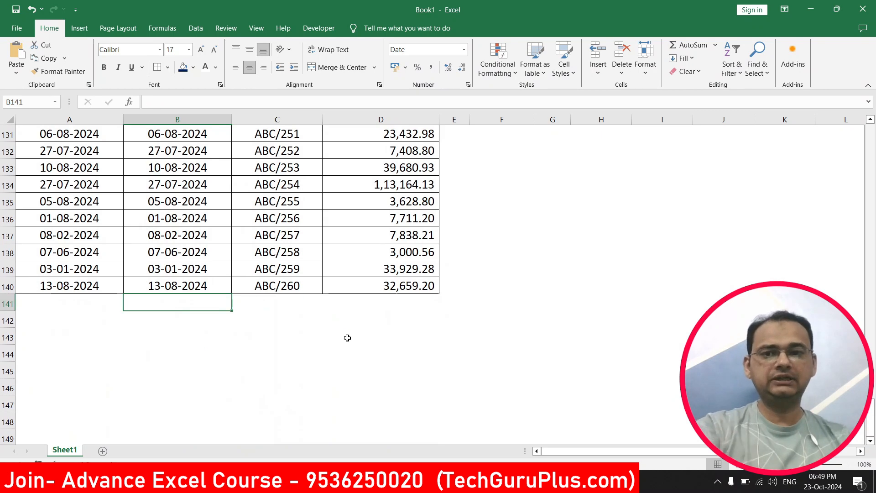
{"action": "left_click_drag", "start_coordinate": [178, 186], "coordinate": [185, 265]}
{"action": "left_click", "coordinate": [174, 287]}
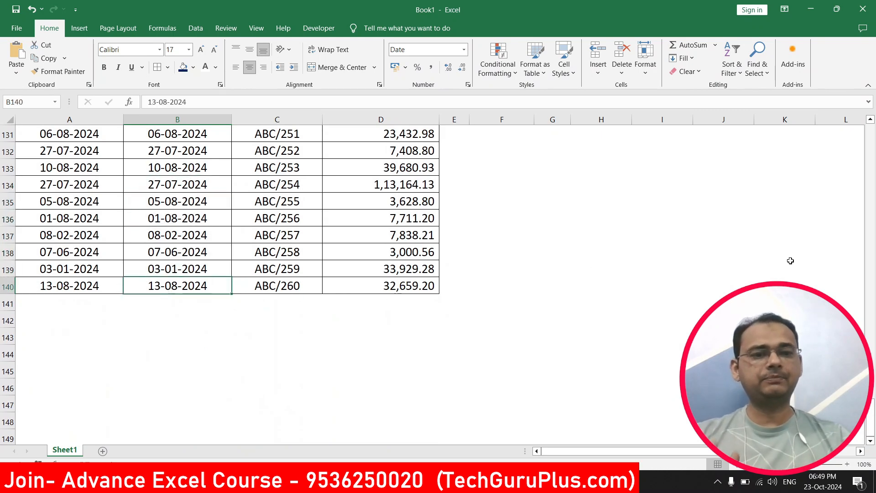
Step: Apply the Long Date format to column B with the pasted dates
{"action": "left_click_drag", "start_coordinate": [868, 346], "coordinate": [868, 134]}
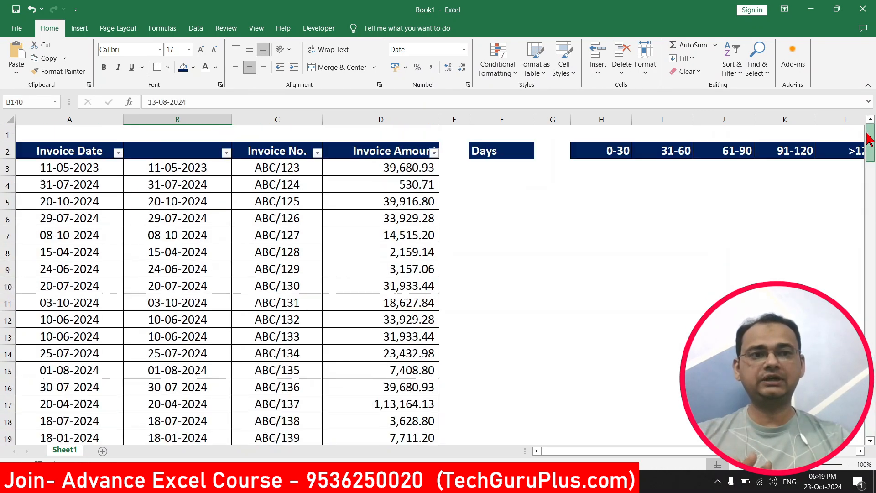
{"action": "left_click", "coordinate": [222, 217]}
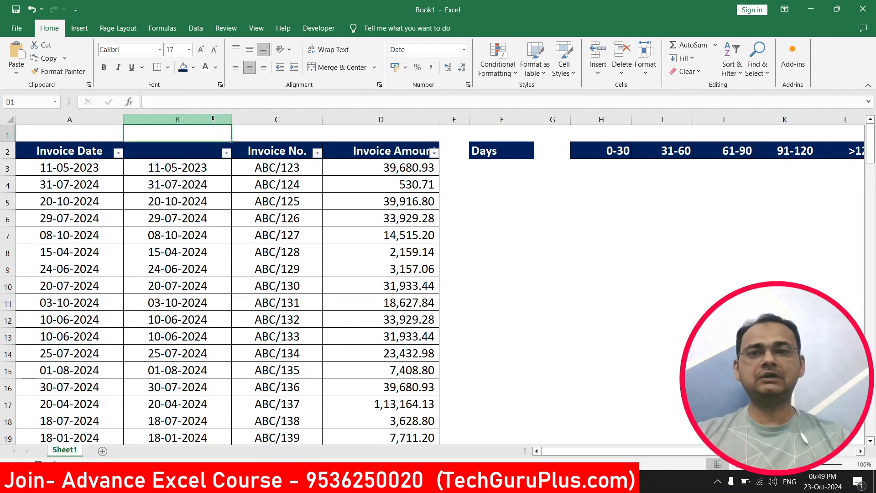
{"action": "left_click", "coordinate": [177, 120]}
{"action": "left_click", "coordinate": [464, 50]}
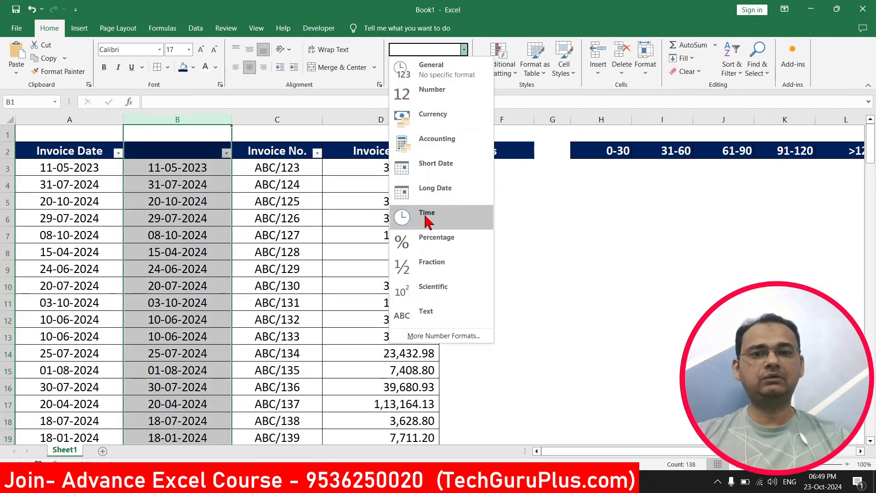
{"action": "left_click", "coordinate": [426, 193]}
{"action": "left_click", "coordinate": [173, 240]}
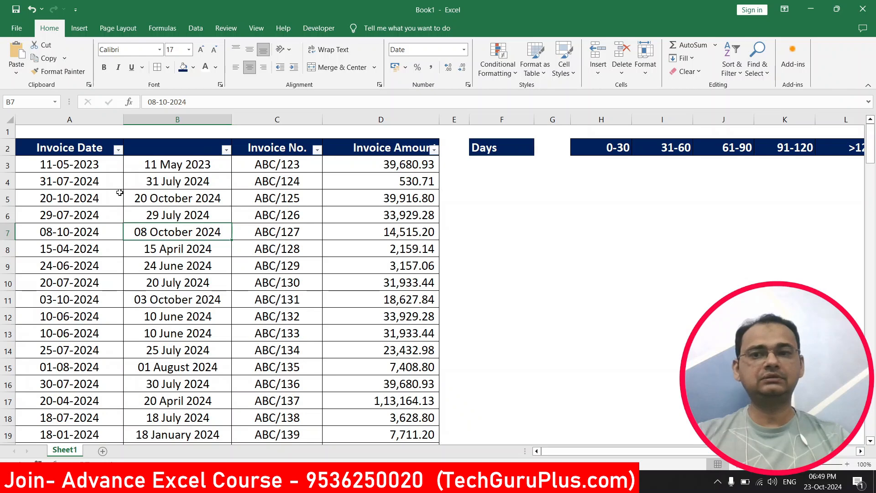
Step: Apply the Long Date format to the original Invoice Date column A
{"action": "left_click", "coordinate": [69, 119]}
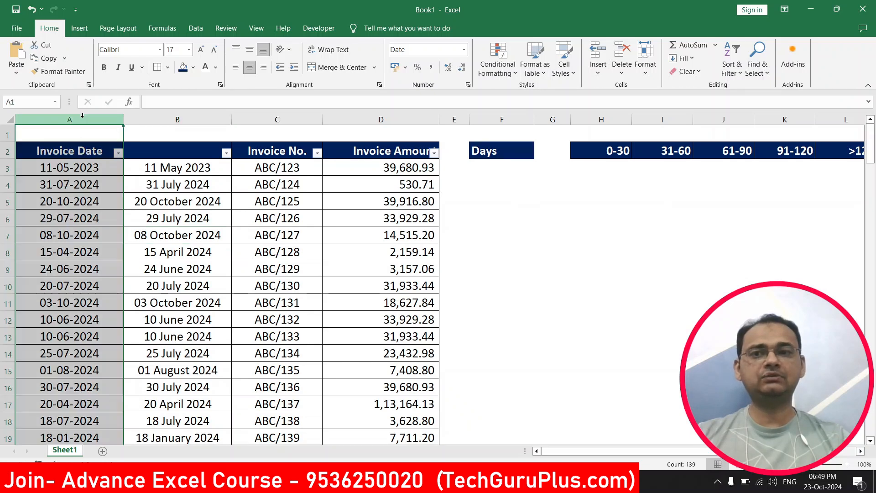
{"action": "left_click", "coordinate": [464, 49]}
{"action": "left_click", "coordinate": [456, 194]}
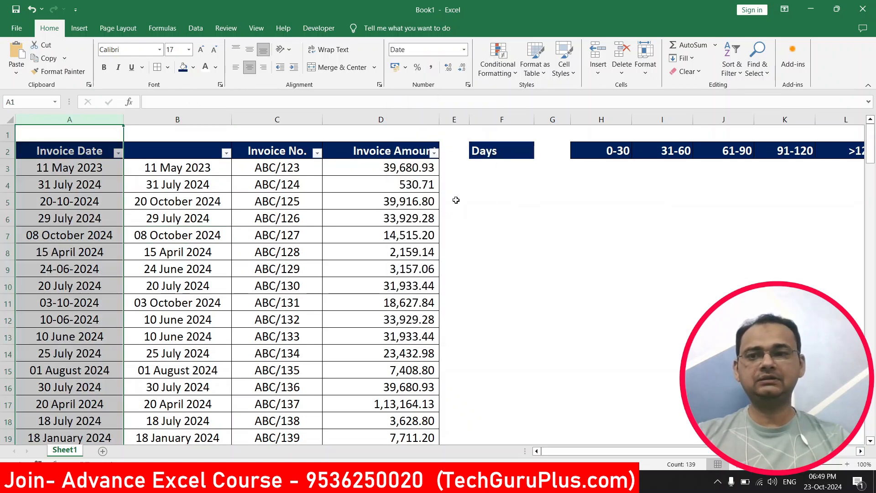
{"action": "left_click", "coordinate": [298, 247]}
Step: Compare the original dates in A5 and A11 with the converted dates in B5 and B11
{"action": "left_click", "coordinate": [80, 203]}
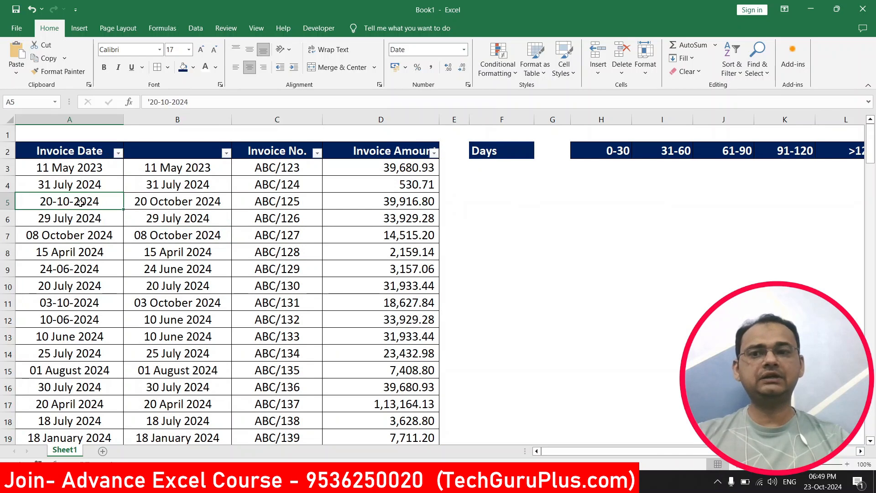
{"action": "left_click", "coordinate": [153, 203]}
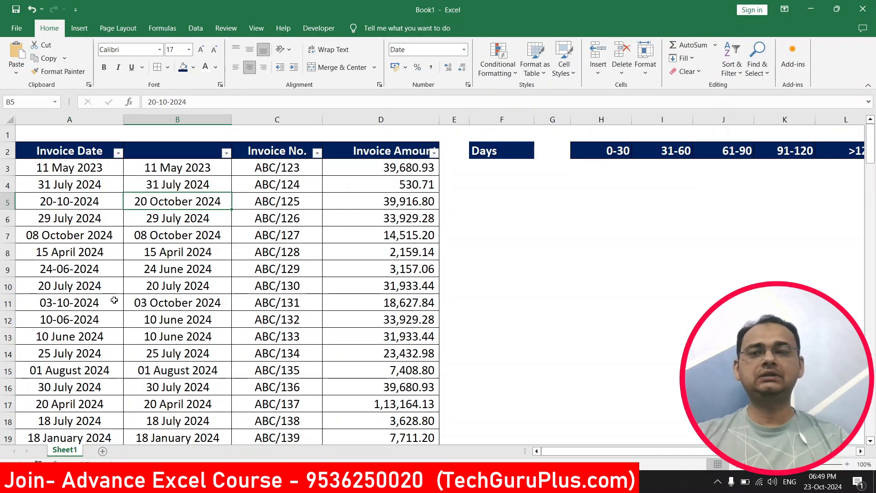
{"action": "left_click", "coordinate": [72, 300]}
{"action": "left_click", "coordinate": [169, 305]}
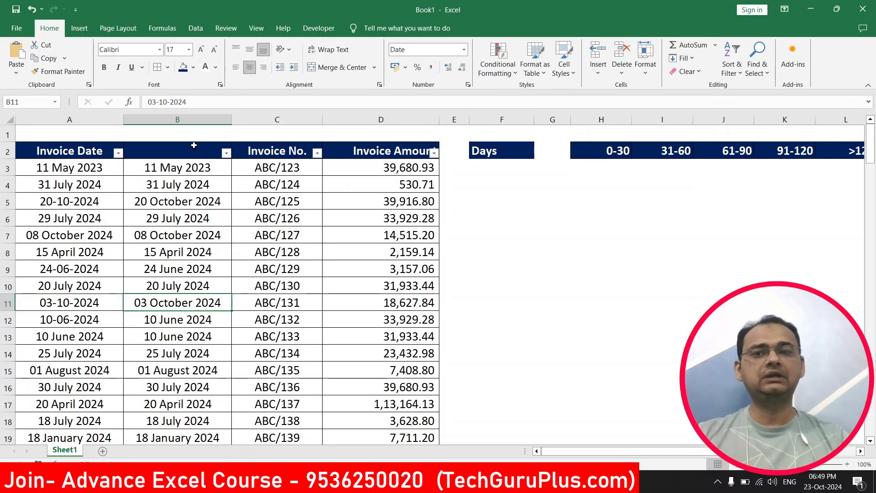
Step: Copy the Invoice Date header from A2 to the empty header cell B2
{"action": "left_click", "coordinate": [91, 150]}
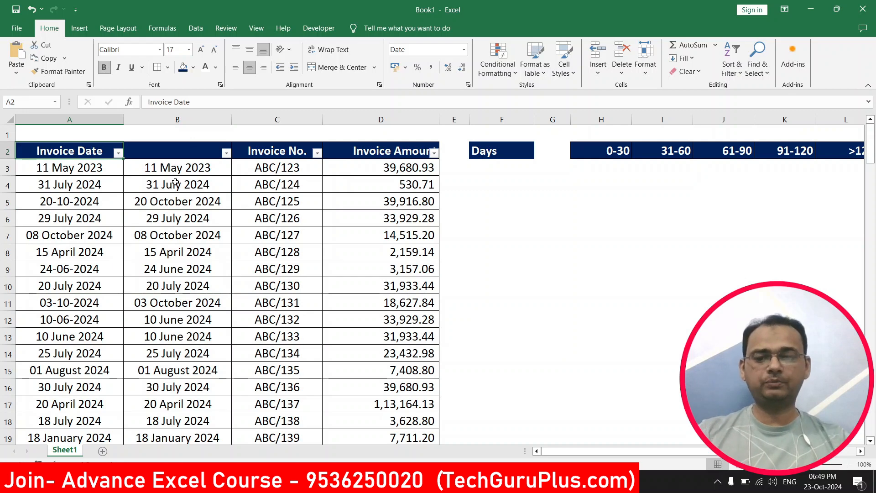
{"action": "key", "text": "ctrl+c"}
{"action": "left_click", "coordinate": [166, 148]}
{"action": "key", "text": "ctrl+v"}
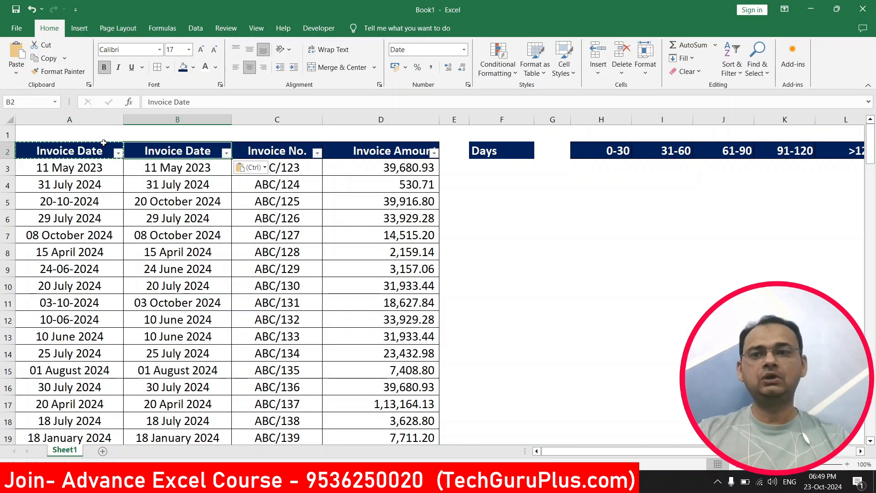
Step: Delete column A with the original text-type invoice dates
{"action": "left_click", "coordinate": [94, 115]}
{"action": "right_click", "coordinate": [117, 122]}
{"action": "left_click", "coordinate": [150, 228]}
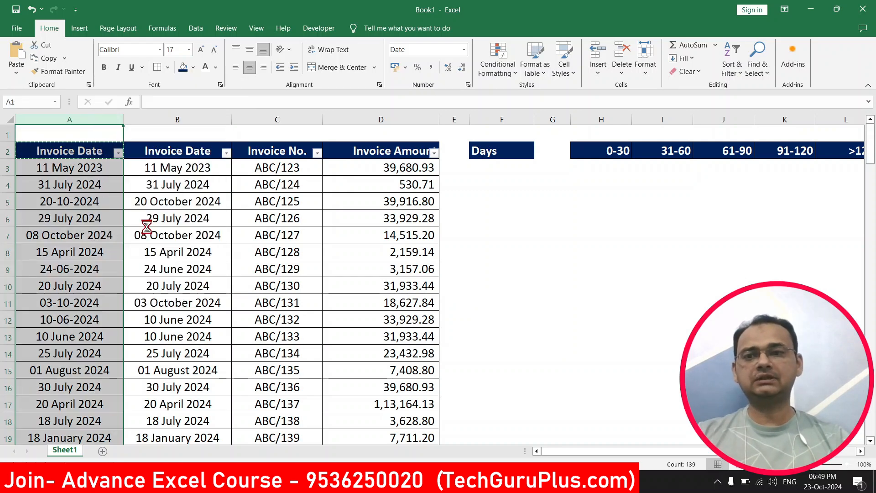
{"action": "left_click", "coordinate": [92, 220]}
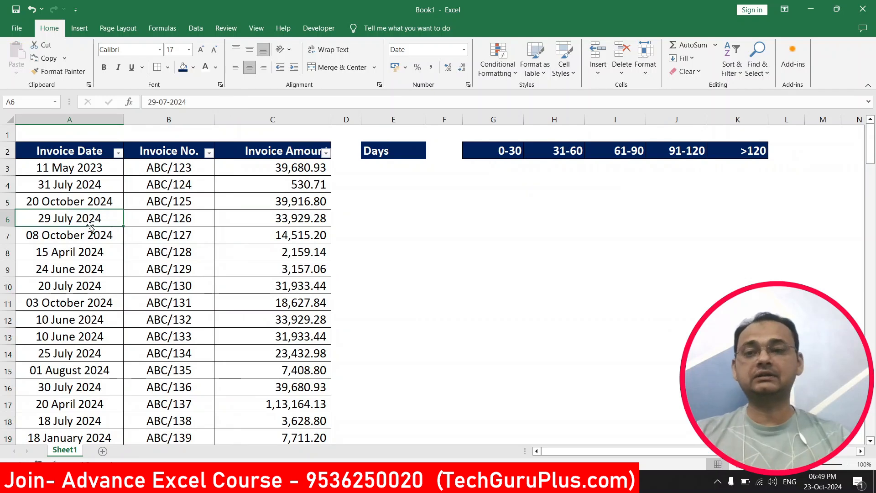
Step: Check the corrected Invoice Date column and how its filter list groups the dates
{"action": "left_click", "coordinate": [70, 201]}
{"action": "left_click", "coordinate": [93, 118]}
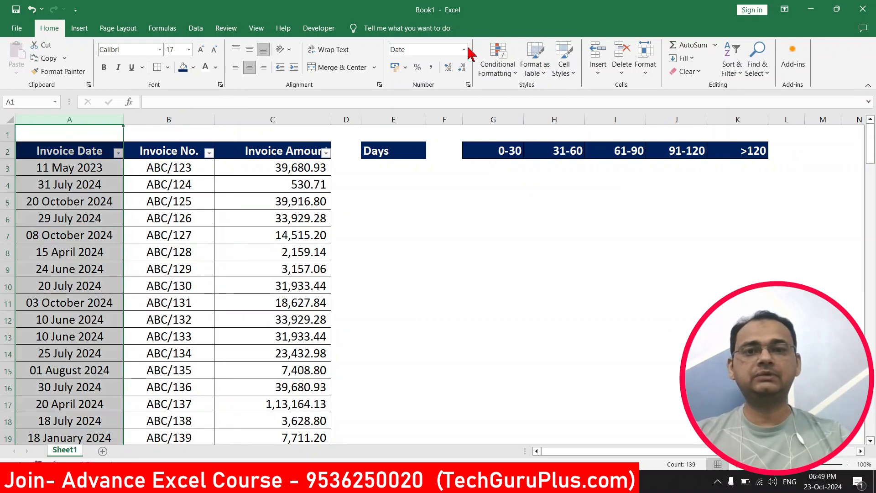
{"action": "left_click", "coordinate": [27, 234]}
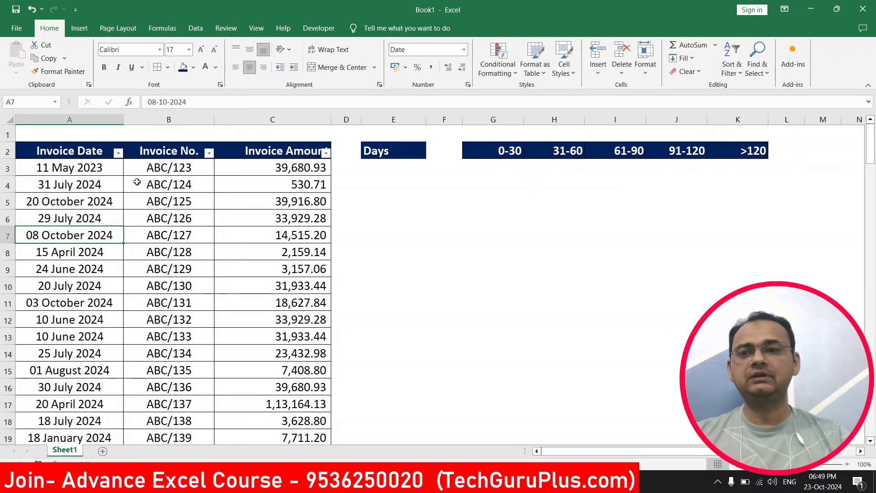
{"action": "left_click", "coordinate": [118, 153]}
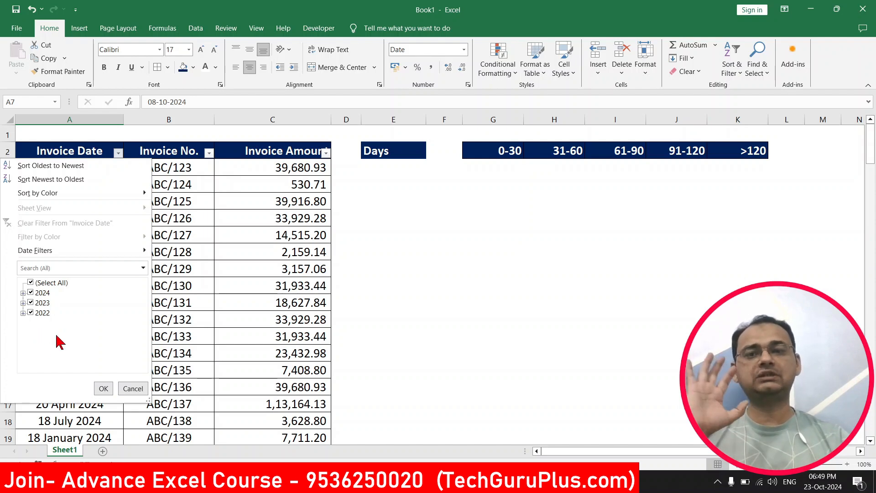
{"action": "left_click", "coordinate": [261, 269]}
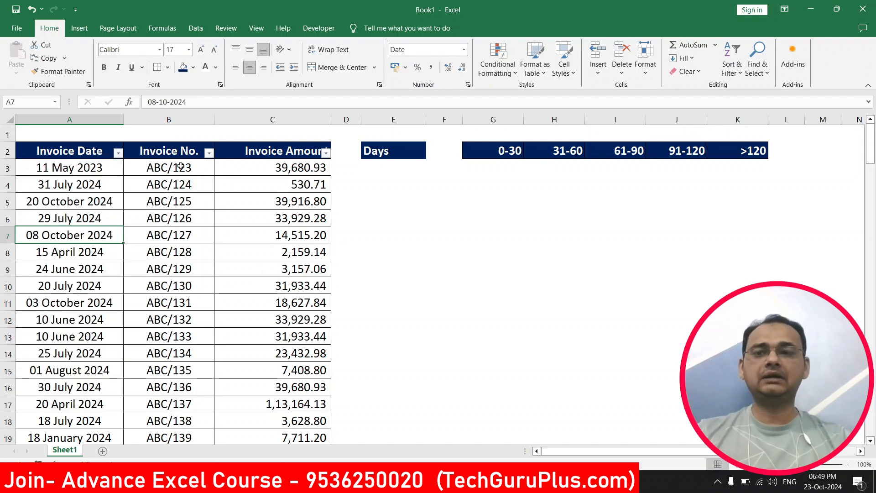
Step: Format the Invoice Date column A as Short Date
{"action": "left_click", "coordinate": [59, 119]}
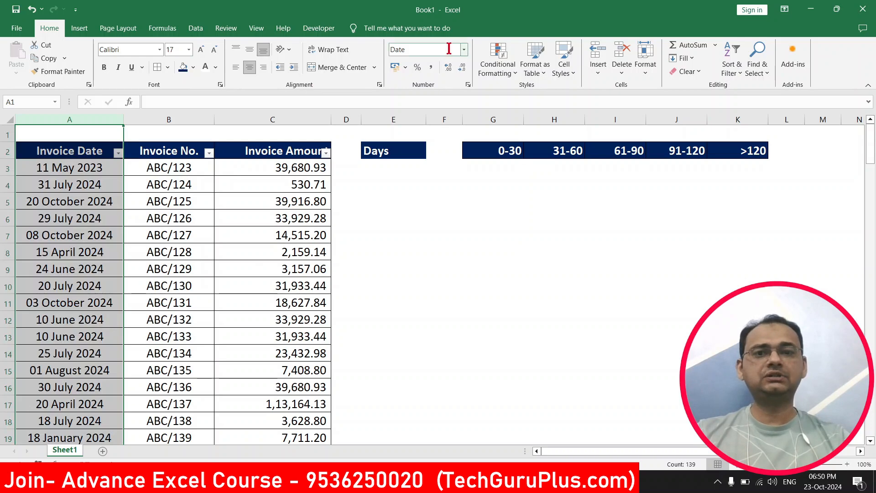
{"action": "left_click", "coordinate": [465, 51]}
{"action": "left_click", "coordinate": [430, 169]}
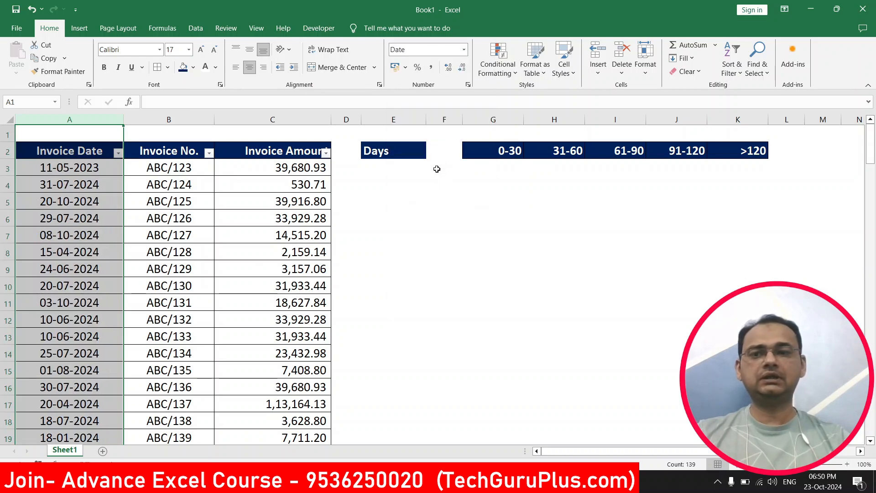
{"action": "left_click", "coordinate": [127, 248]}
Step: Enter the formula =TODAY()-A3 in E3 under Days to count the days since the first invoice
{"action": "left_click", "coordinate": [379, 172]}
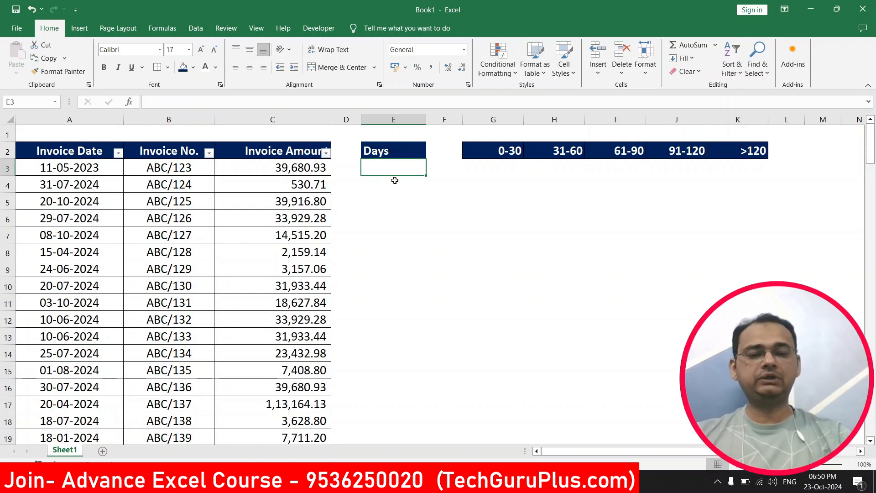
{"action": "type", "text": "=today"}
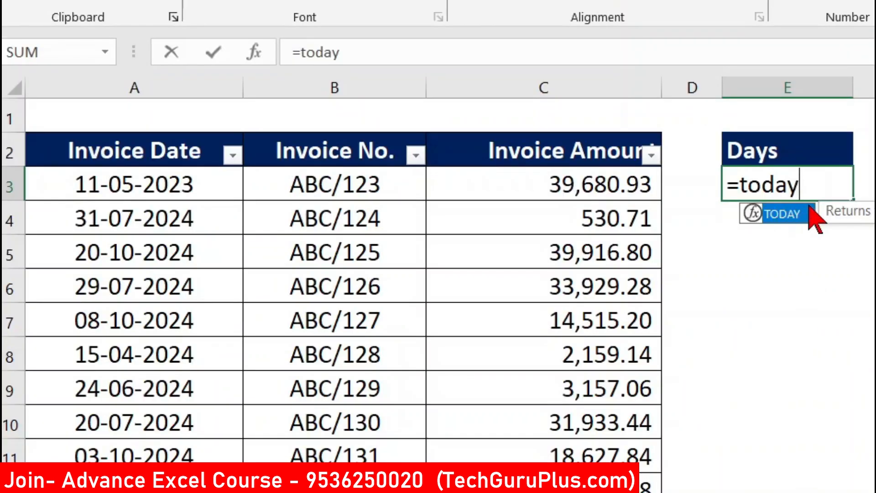
{"action": "type", "text": "()-"}
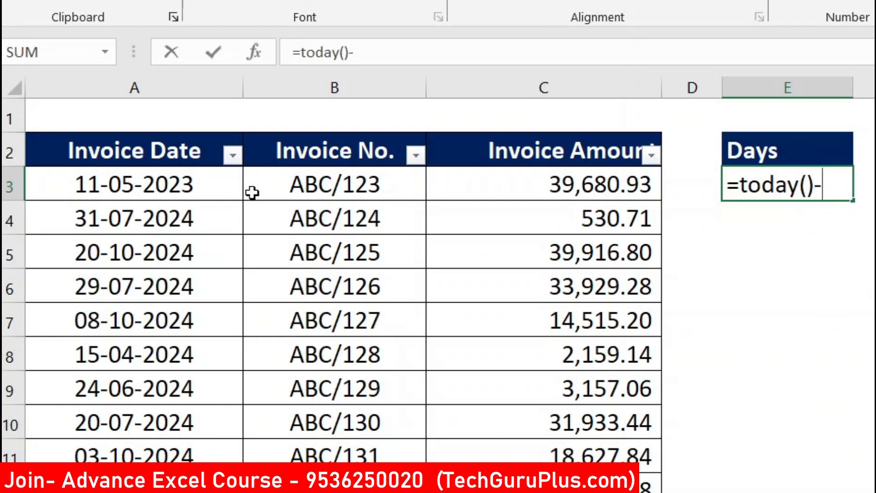
{"action": "left_click", "coordinate": [213, 178]}
{"action": "key", "text": "Return"}
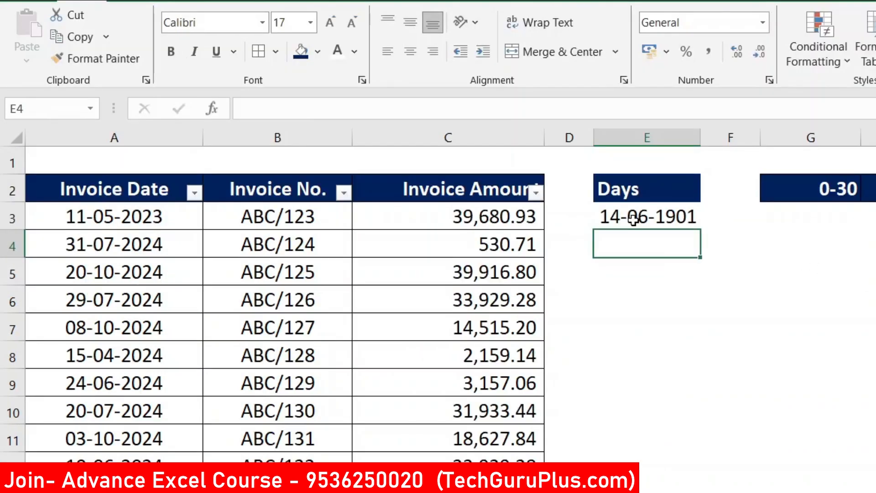
Step: Set the number format of E3 to General
{"action": "left_click", "coordinate": [770, 190]}
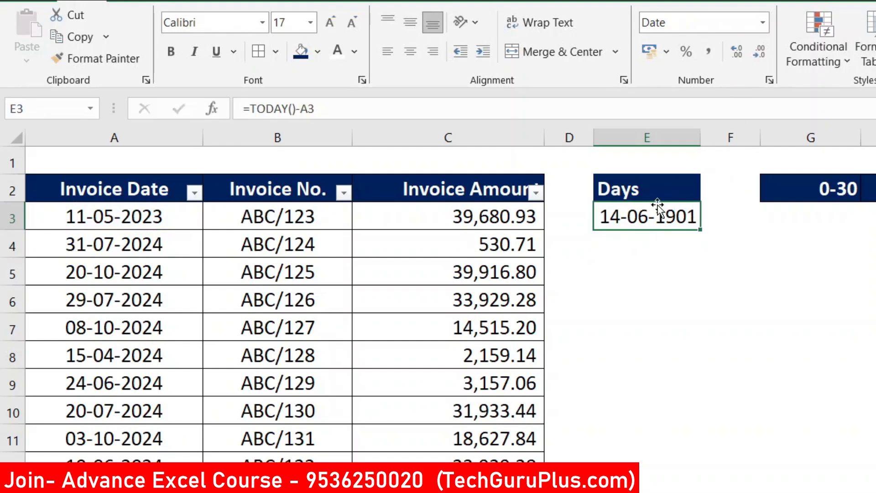
{"action": "left_click", "coordinate": [762, 23]}
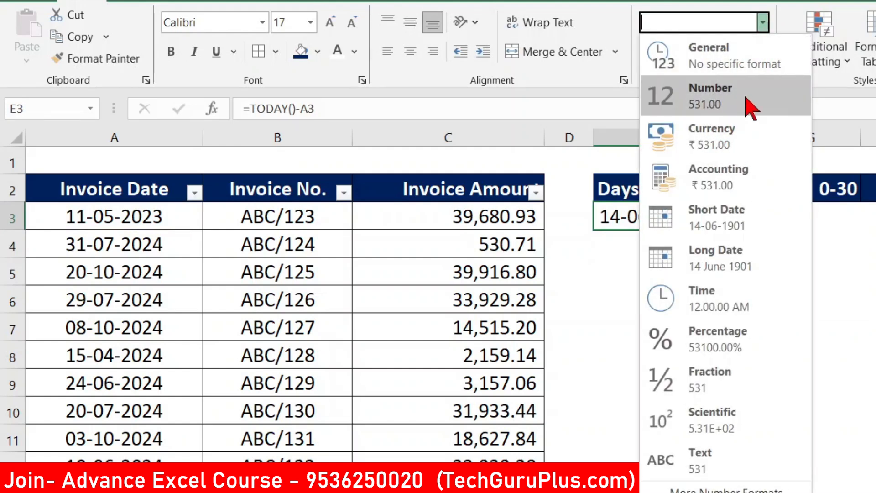
{"action": "left_click", "coordinate": [723, 68]}
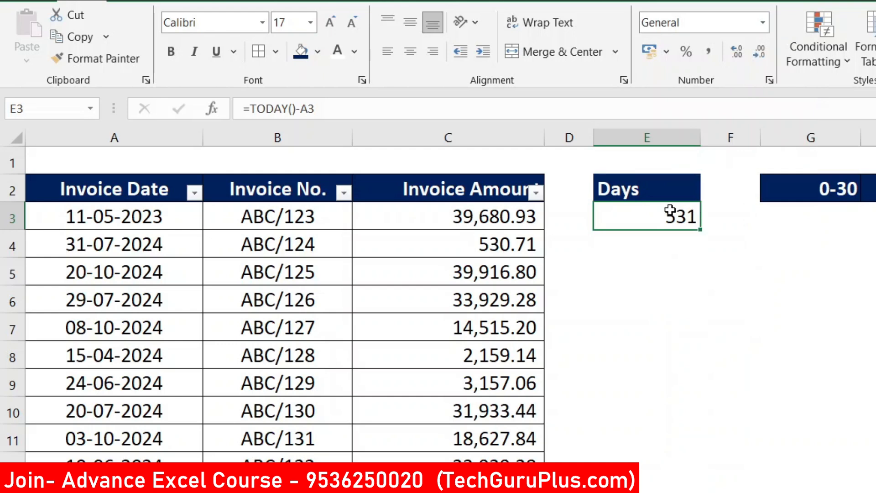
Step: Examine the first invoice row A3:C3 and the TODAY() part of the formula in E3
{"action": "left_click_drag", "start_coordinate": [121, 218], "coordinate": [491, 220]}
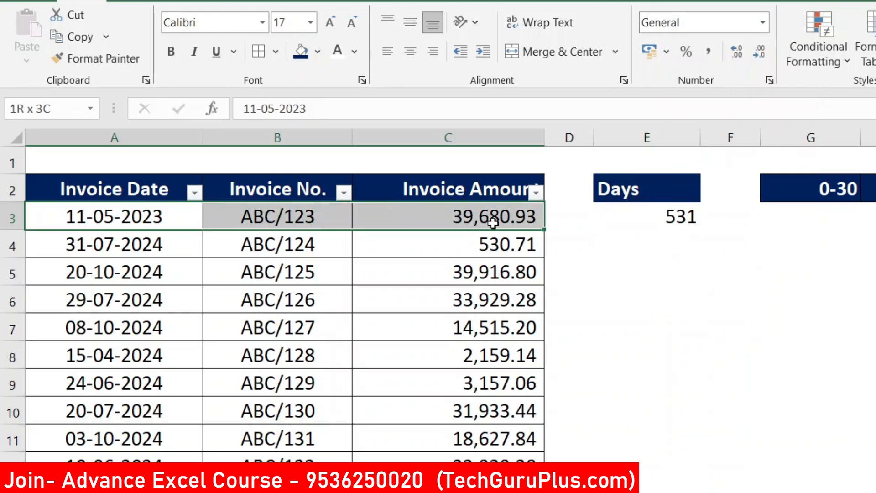
{"action": "left_click", "coordinate": [628, 215]}
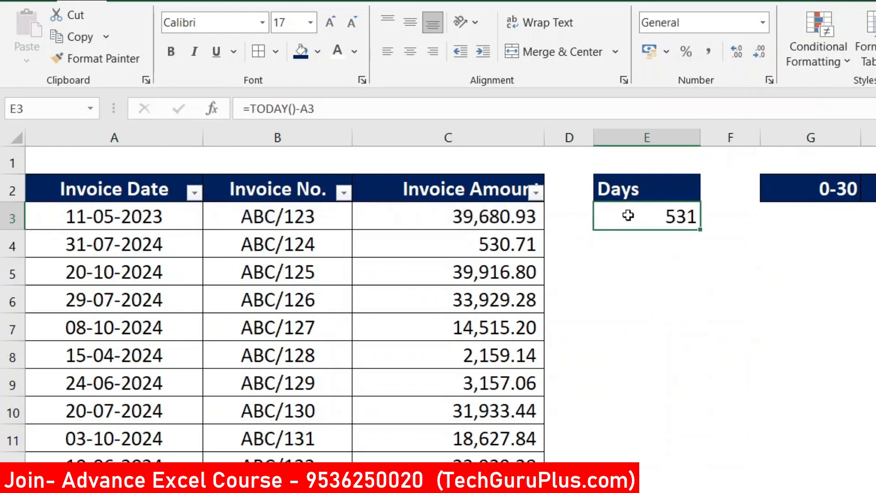
{"action": "double_click", "coordinate": [656, 214]}
{"action": "left_click_drag", "start_coordinate": [681, 217], "coordinate": [611, 215]}
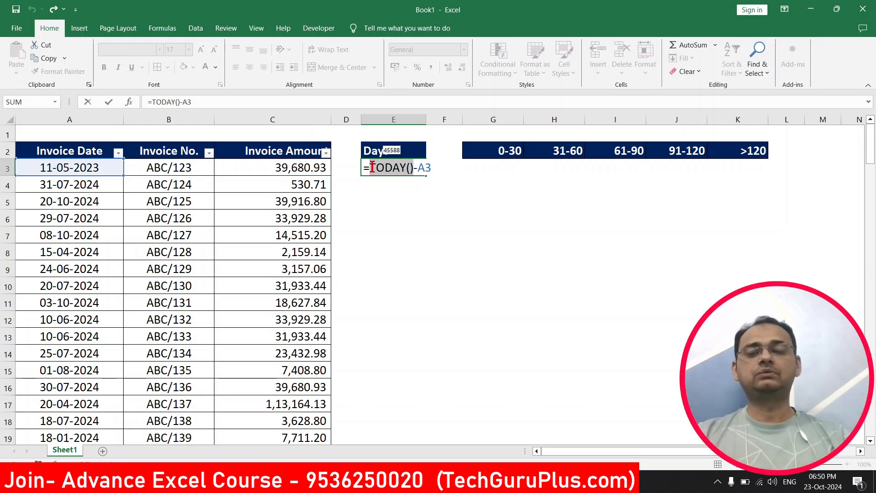
{"action": "key", "text": "Escape"}
Step: Enter the fixed cut-off date 30-09-2024 in E1 above the Days header
{"action": "left_click", "coordinate": [409, 134]}
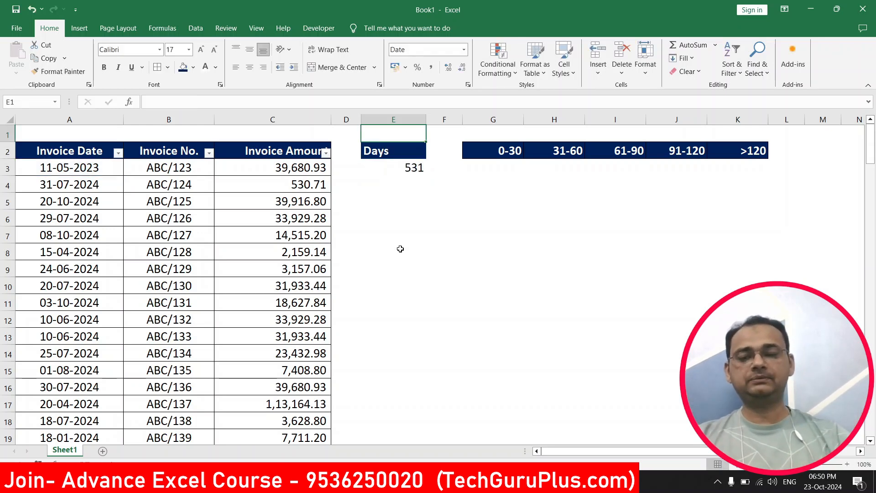
{"action": "type", "text": "30-09"}
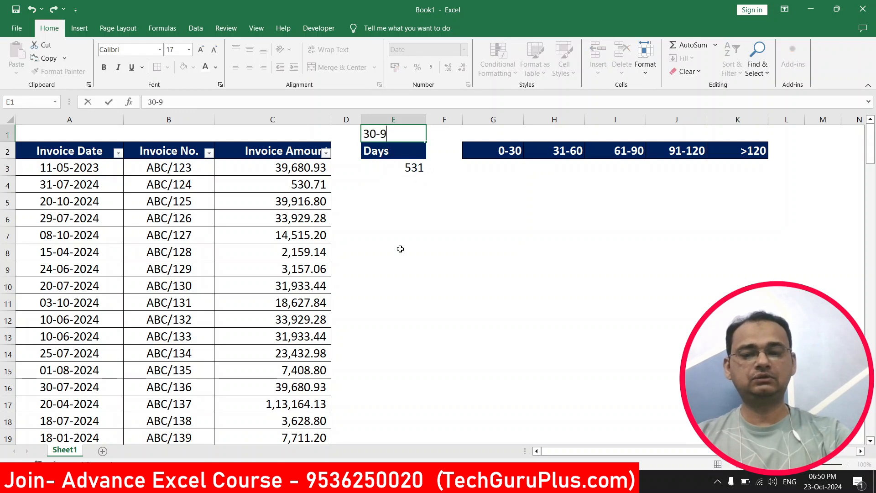
{"action": "type", "text": "-2024"}
{"action": "key", "text": "Return"}
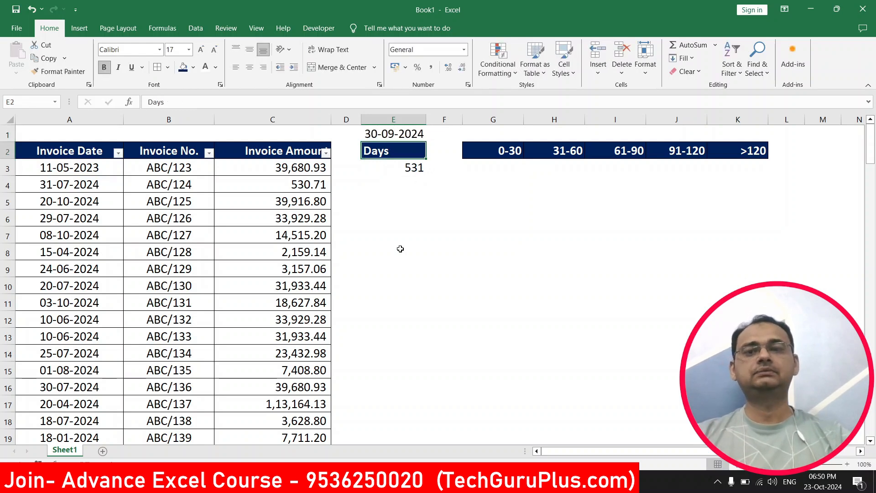
Step: Replace the formula in E3 with =E1-A3 to count days up to the date in E1
{"action": "left_click", "coordinate": [413, 163]}
{"action": "key", "text": "Delete"}
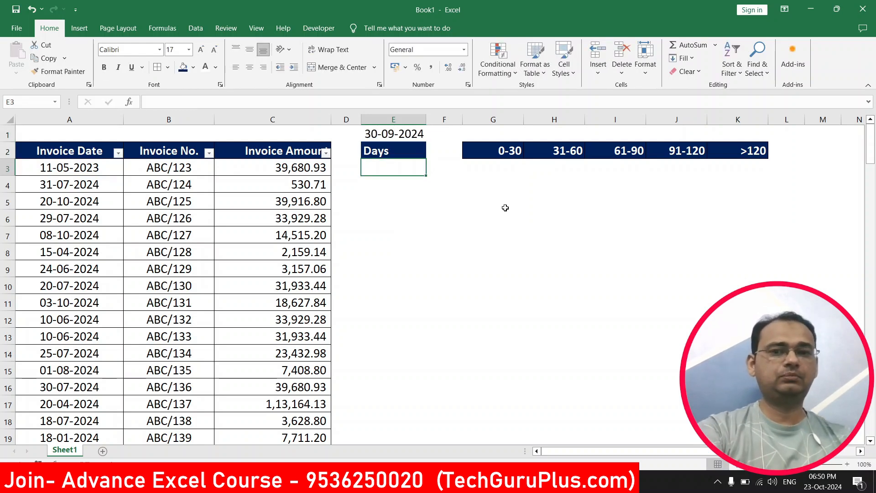
{"action": "type", "text": "="}
{"action": "left_click", "coordinate": [397, 133]}
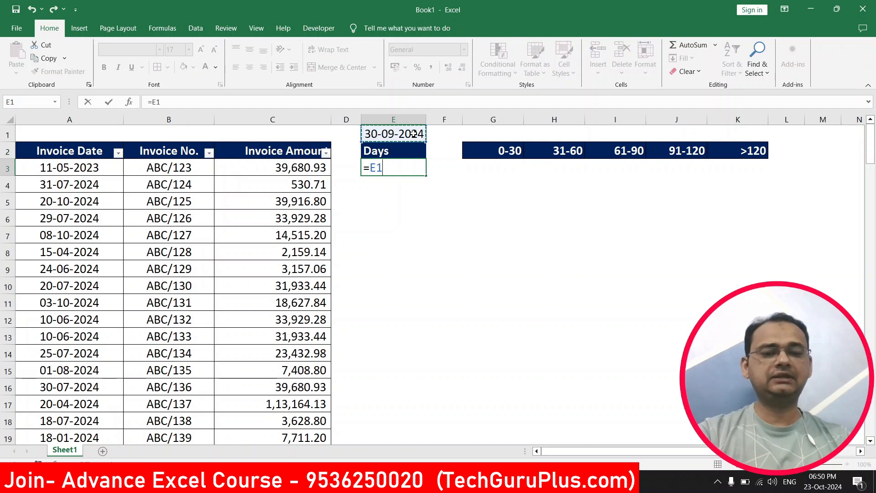
{"action": "type", "text": "-"}
{"action": "left_click", "coordinate": [82, 165]}
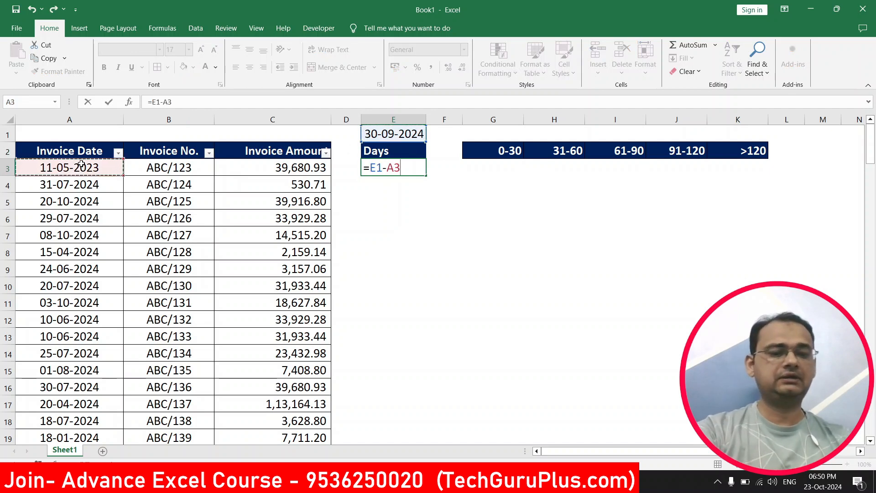
{"action": "key", "text": "Return"}
{"action": "key", "text": "Up"}
Step: Try the cut-off date 31-10-2024 in E1 and undo the change
{"action": "left_click", "coordinate": [401, 134]}
{"action": "left_click_drag", "start_coordinate": [355, 134], "coordinate": [431, 136]}
{"action": "left_click_drag", "start_coordinate": [415, 167], "coordinate": [412, 236]}
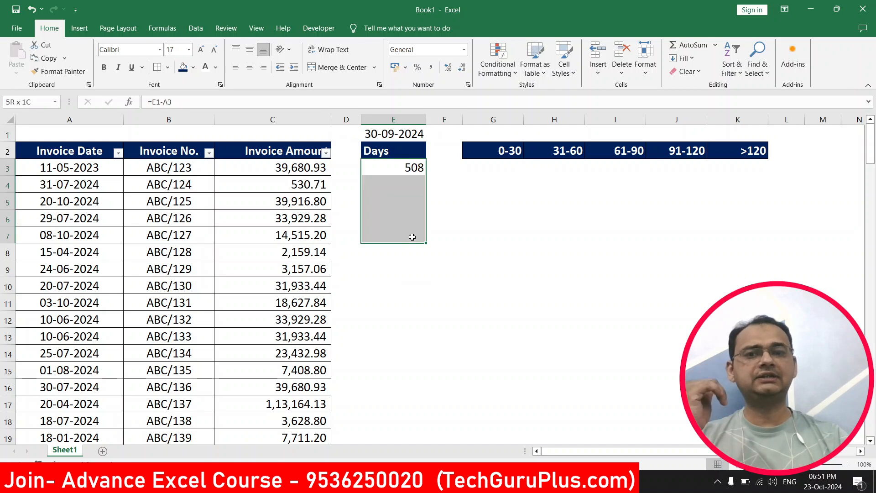
{"action": "double_click", "coordinate": [405, 137]}
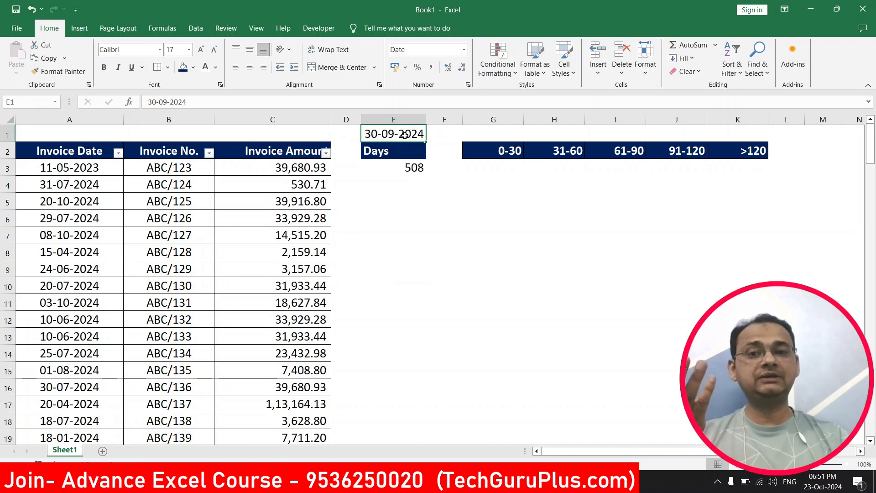
{"action": "left_click_drag", "start_coordinate": [390, 134], "coordinate": [381, 133]}
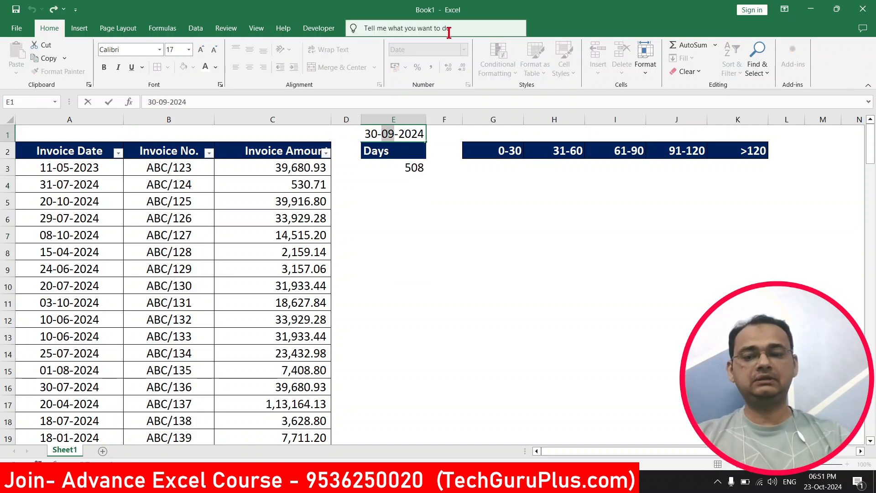
{"action": "type", "text": "10"}
{"action": "key", "text": "Left"}
{"action": "key", "text": "Left"}
{"action": "key", "text": "Left"}
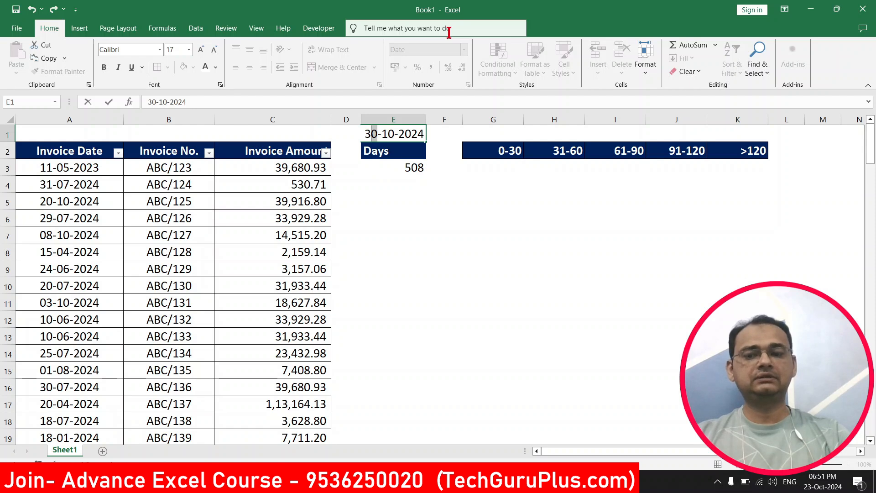
{"action": "key", "text": "Return"}
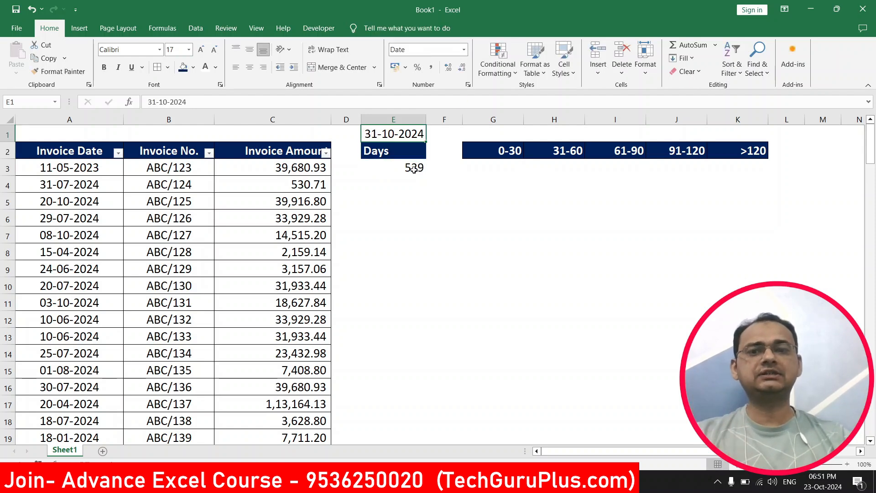
{"action": "left_click", "coordinate": [413, 169]}
{"action": "left_click", "coordinate": [401, 133]}
{"action": "key", "text": "ctrl+z"}
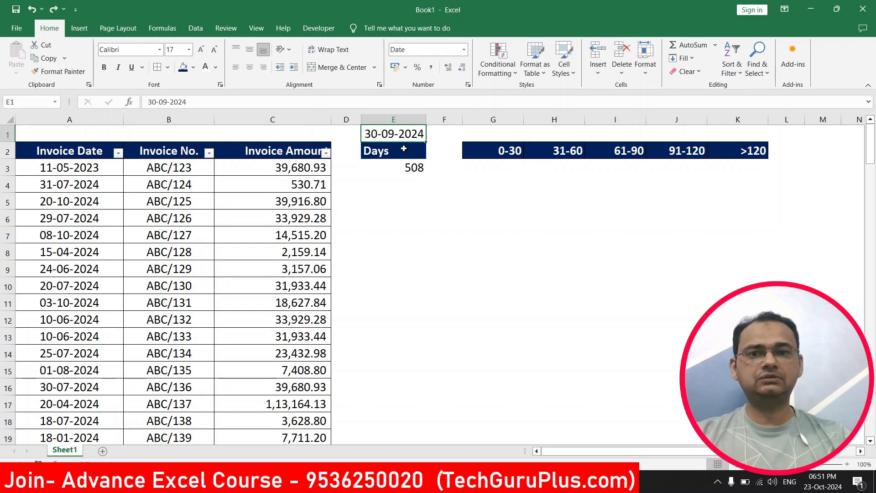
Step: Fill the Days formula from E3 down to E15
{"action": "left_click", "coordinate": [413, 169]}
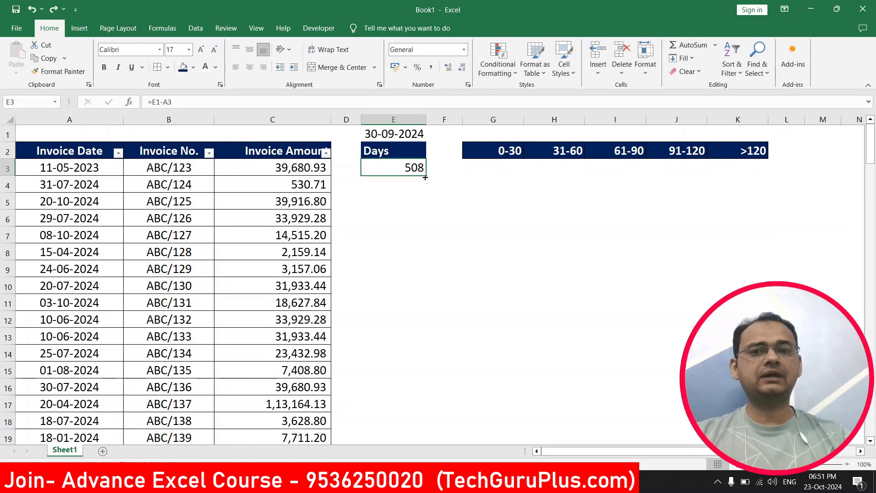
{"action": "left_click_drag", "start_coordinate": [425, 177], "coordinate": [425, 377]}
Step: Examine the cell references used by the filled formulas in E4 and E5 against the date in E1
{"action": "left_click", "coordinate": [413, 187]}
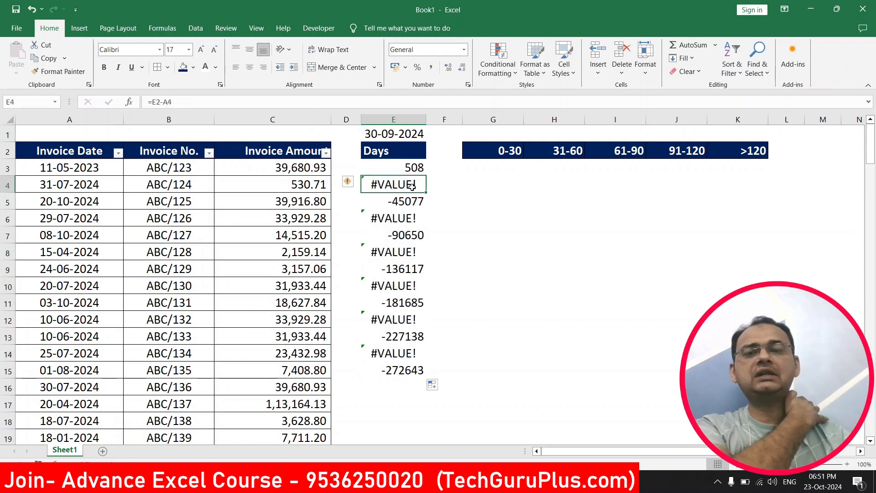
{"action": "left_click", "coordinate": [405, 133]}
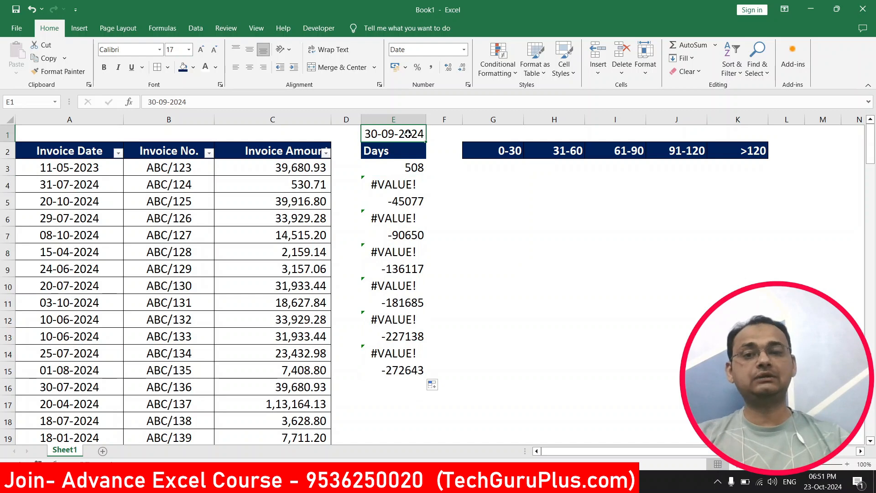
{"action": "double_click", "coordinate": [404, 131]}
{"action": "key", "text": "Escape"}
{"action": "double_click", "coordinate": [393, 185]}
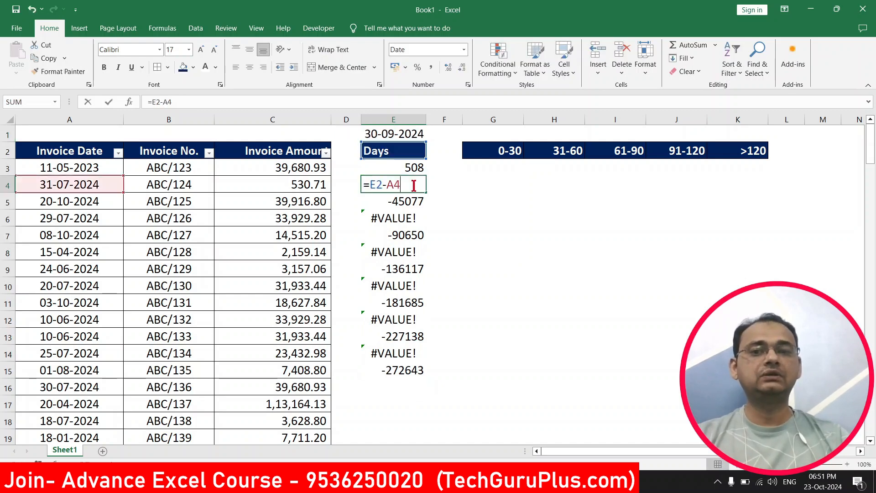
{"action": "key", "text": "Escape"}
{"action": "double_click", "coordinate": [402, 202]}
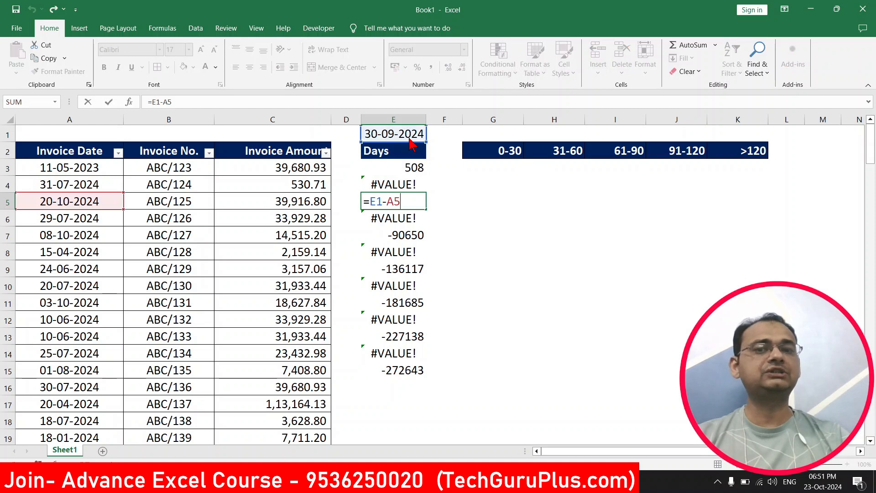
{"action": "left_click", "coordinate": [438, 180]}
Step: Clear the filled formulas from E4:E15, keeping the one in E3
{"action": "left_click_drag", "start_coordinate": [425, 178], "coordinate": [399, 268]}
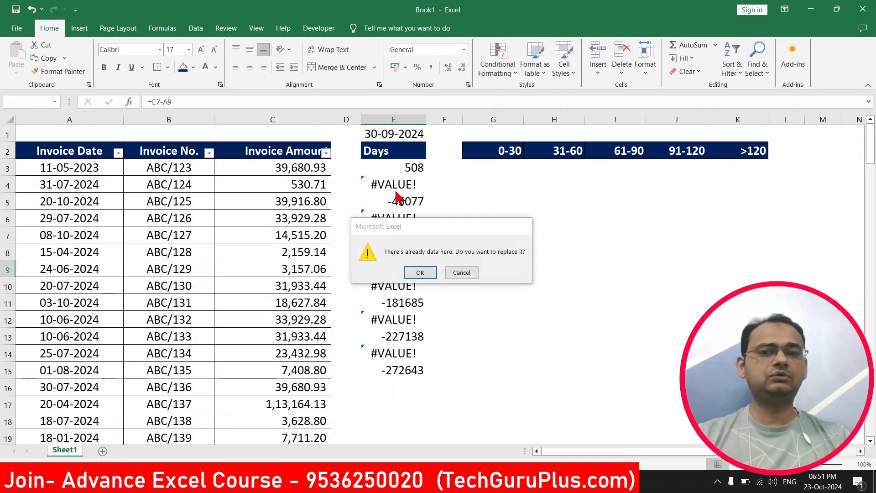
{"action": "key", "text": "Escape"}
{"action": "left_click_drag", "start_coordinate": [394, 185], "coordinate": [401, 371]}
{"action": "key", "text": "Delete"}
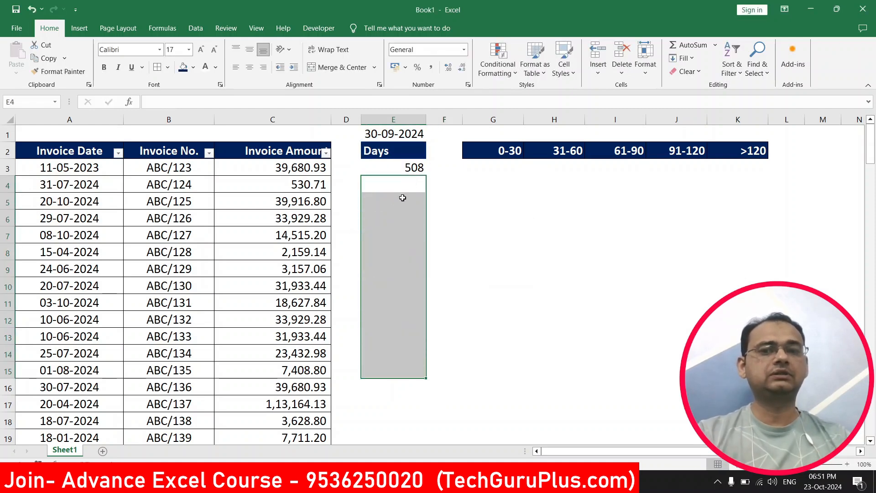
Step: Make the E1 reference in the E3 formula absolute so it reads =$E$1-A3
{"action": "left_click", "coordinate": [411, 167]}
{"action": "double_click", "coordinate": [405, 168]}
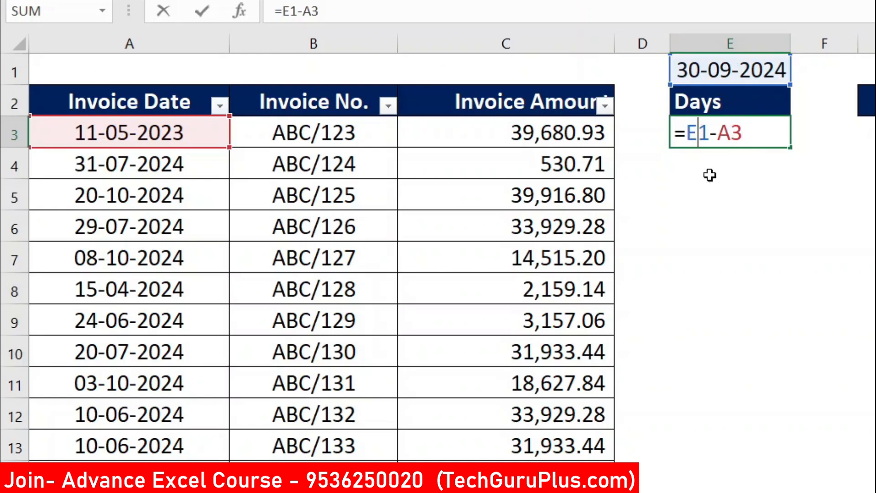
{"action": "key", "text": "F4"}
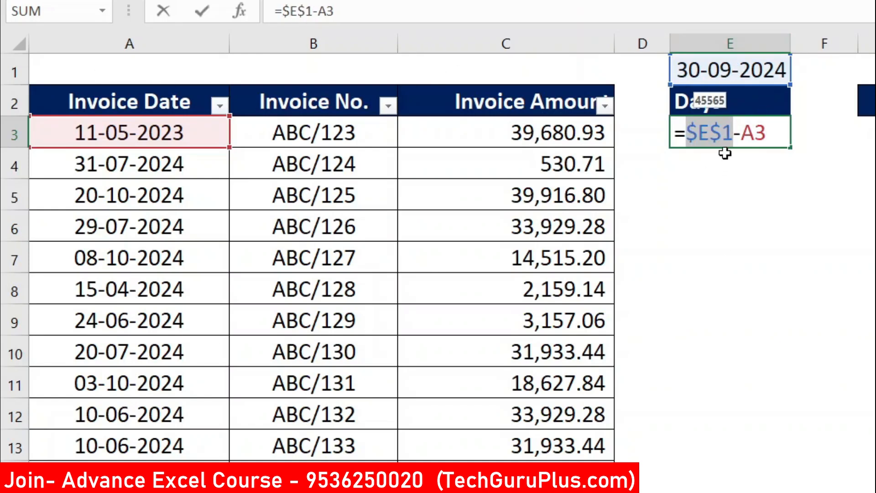
{"action": "left_click", "coordinate": [715, 135]}
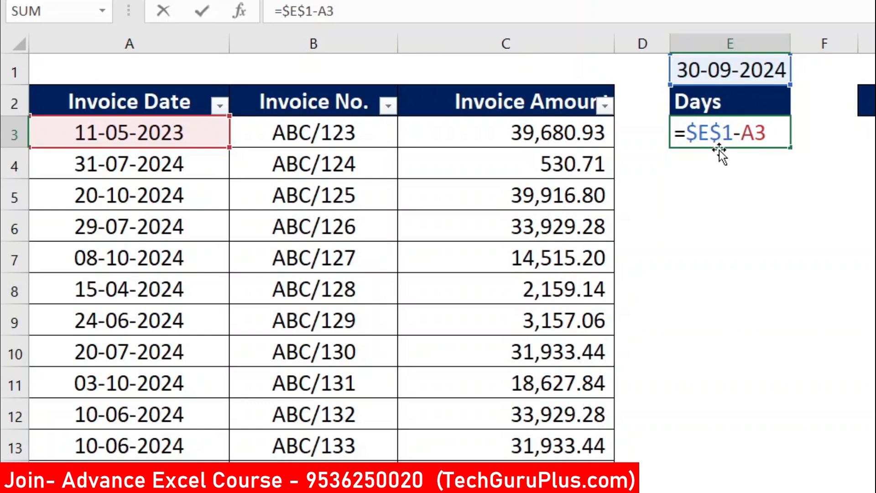
{"action": "key", "text": "Return"}
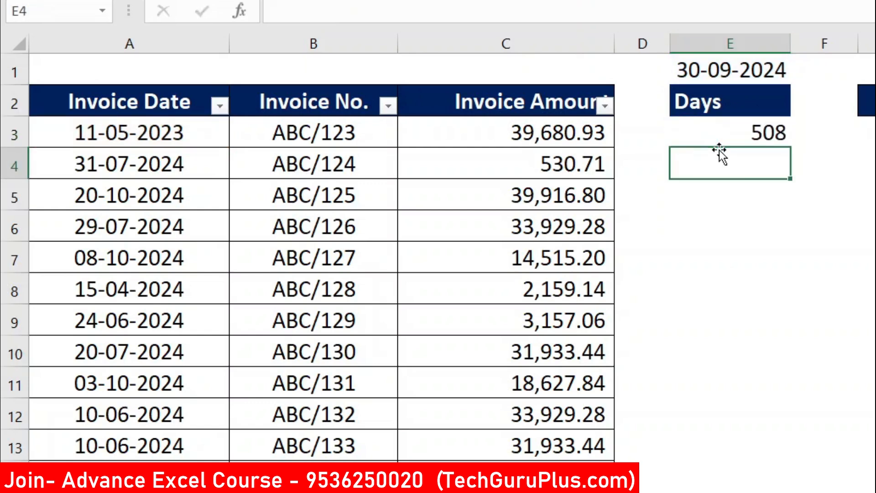
Step: Fill the Days formula from E3 down to E17 and check the references in the filled cells
{"action": "left_click_drag", "start_coordinate": [719, 139], "coordinate": [799, 492]}
{"action": "key", "text": "ctrl+d"}
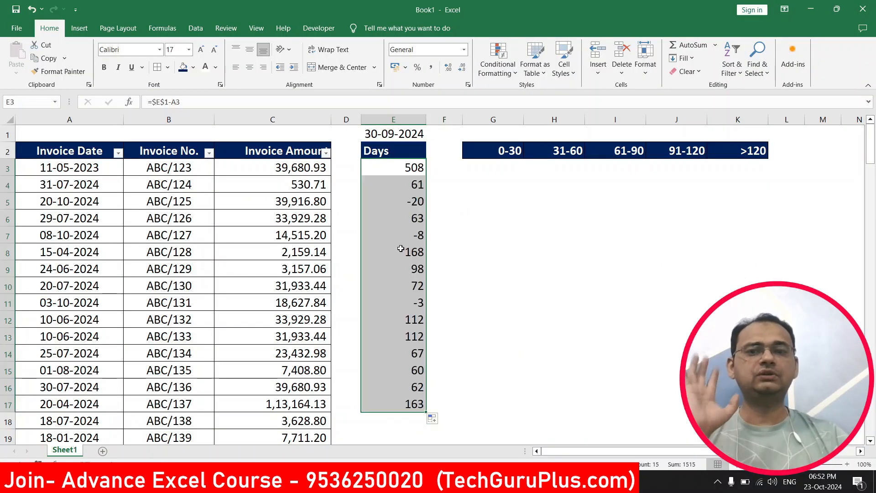
{"action": "left_click", "coordinate": [403, 191]}
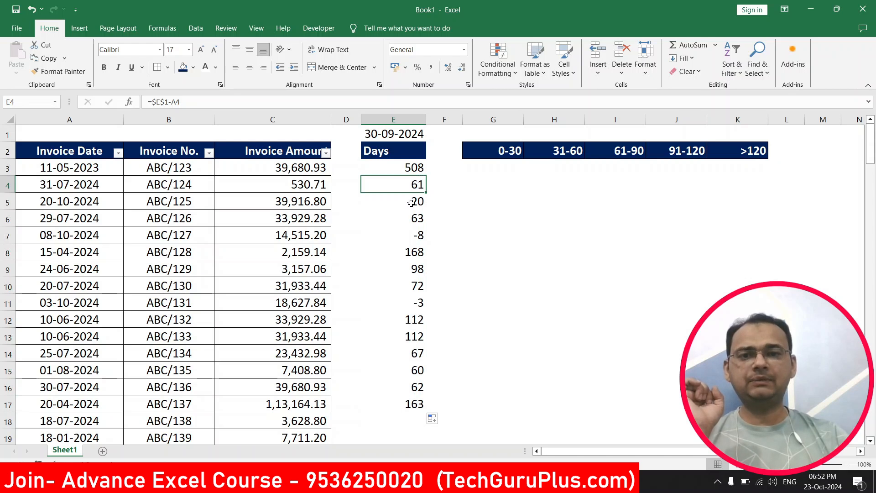
{"action": "left_click", "coordinate": [411, 201]}
{"action": "left_click", "coordinate": [83, 198]}
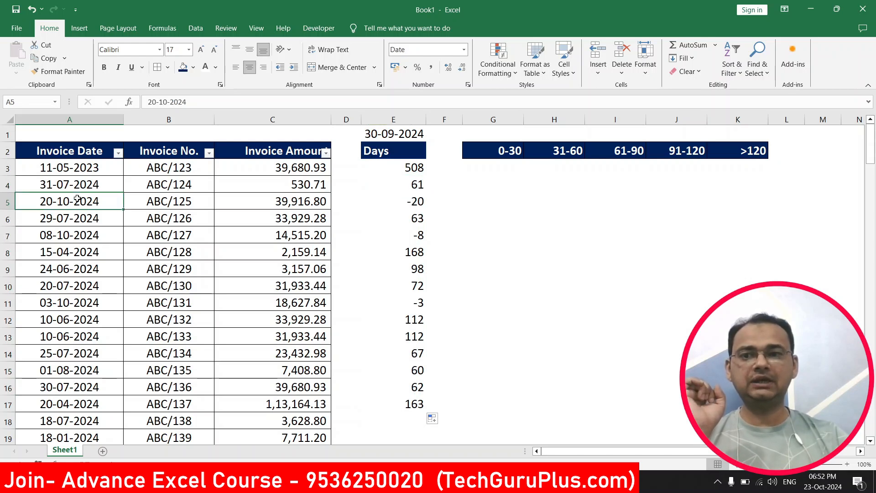
Step: Change the cut-off date in E1 to 31-10-2024
{"action": "left_click", "coordinate": [414, 133]}
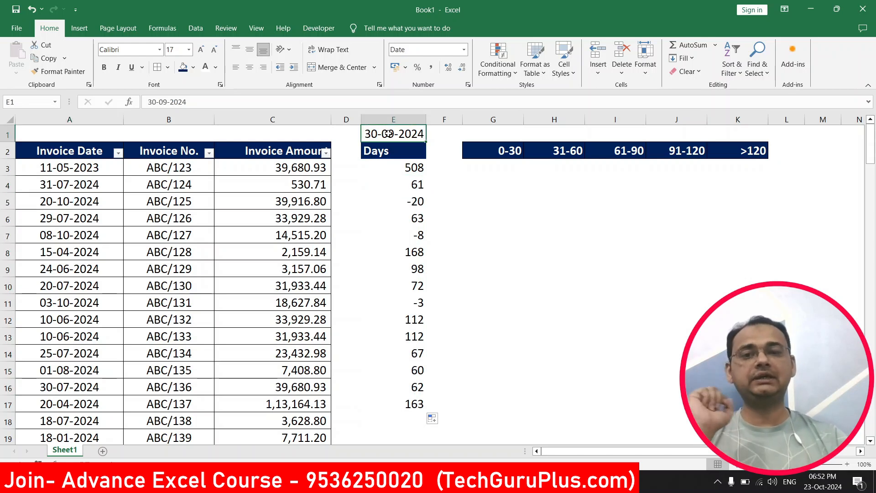
{"action": "double_click", "coordinate": [384, 134]}
{"action": "left_click_drag", "start_coordinate": [385, 134], "coordinate": [392, 134]}
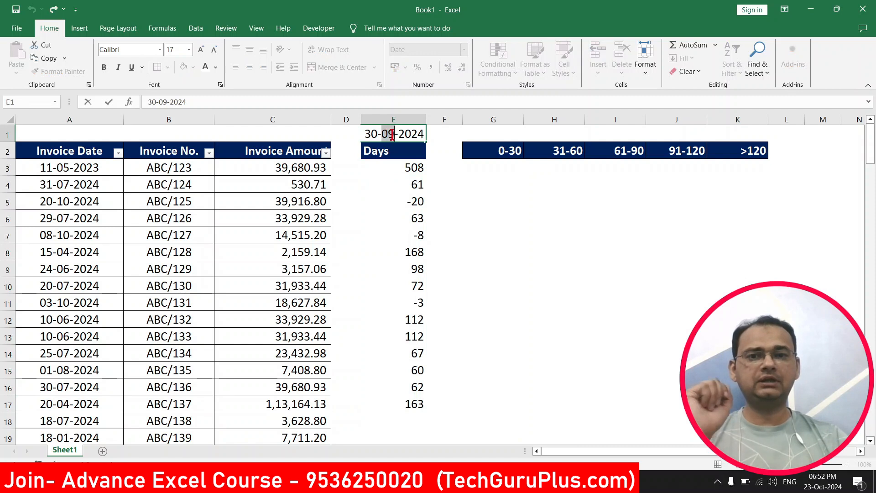
{"action": "type", "text": "10"}
{"action": "key", "text": "Left"}
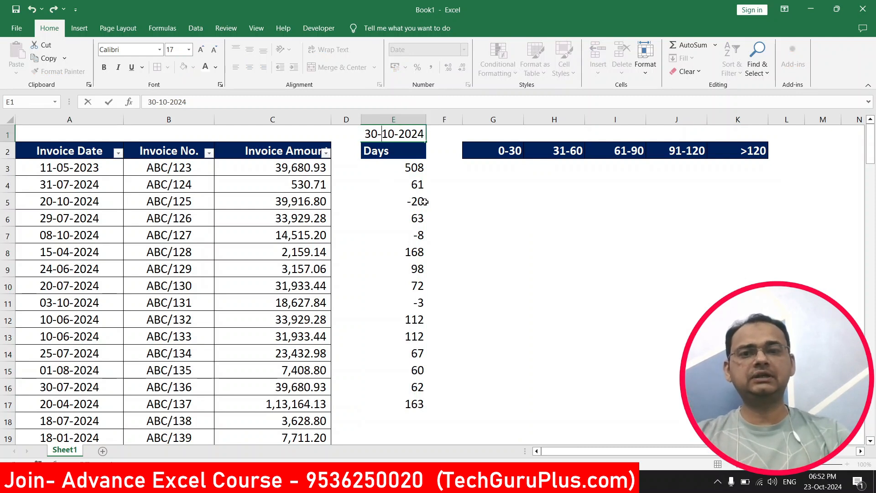
{"action": "key", "text": "Return"}
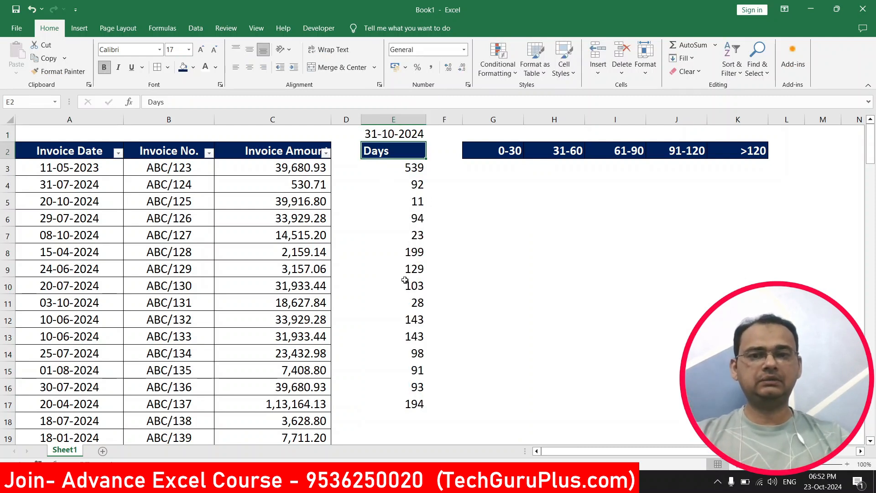
Step: Extend the Days formula from E17 down to the last invoice in row 140
{"action": "left_click", "coordinate": [420, 198]}
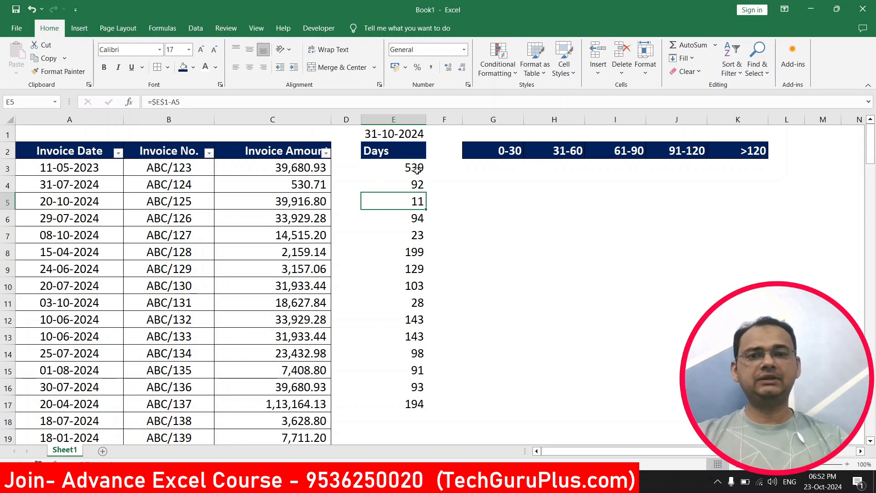
{"action": "left_click", "coordinate": [419, 406]}
{"action": "left_click_drag", "start_coordinate": [427, 411], "coordinate": [427, 446]}
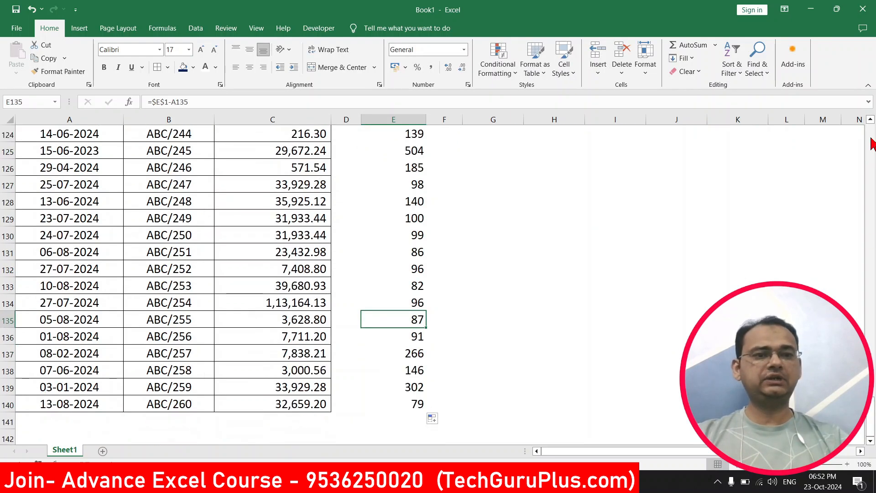
{"action": "left_click", "coordinate": [871, 139]}
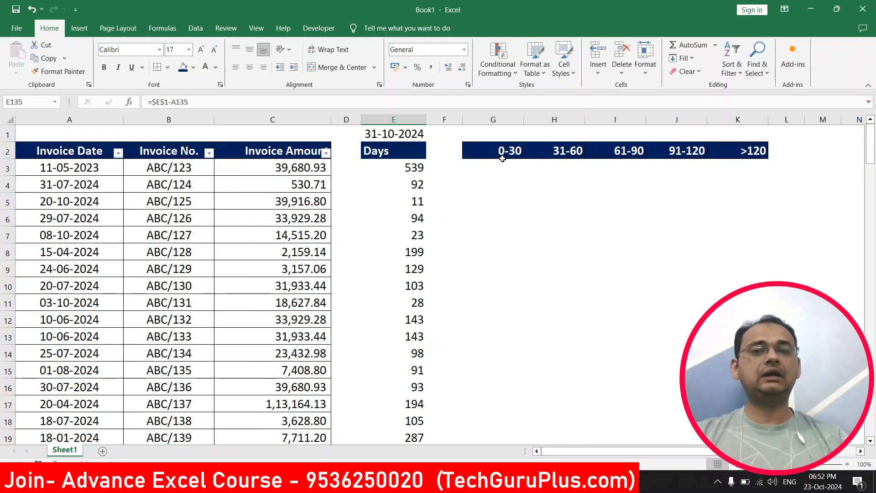
Step: Start an IF formula with a nested AND test in G3, the first cell under the 0-30 heading
{"action": "left_click", "coordinate": [501, 151]}
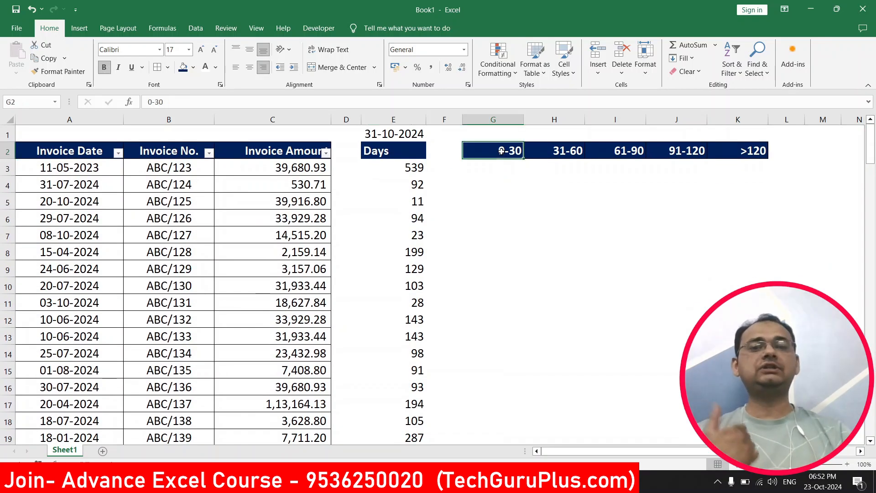
{"action": "left_click", "coordinate": [579, 149]}
{"action": "left_click", "coordinate": [616, 150]}
{"action": "left_click", "coordinate": [568, 186]}
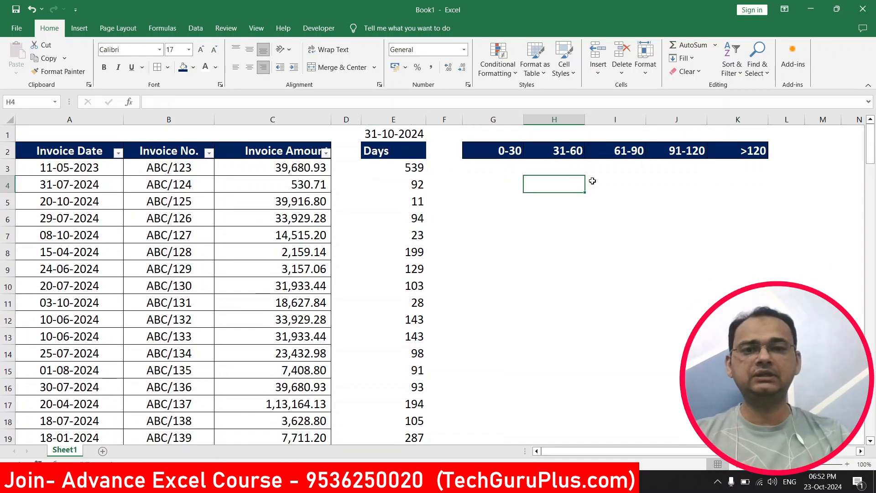
{"action": "left_click", "coordinate": [507, 171]}
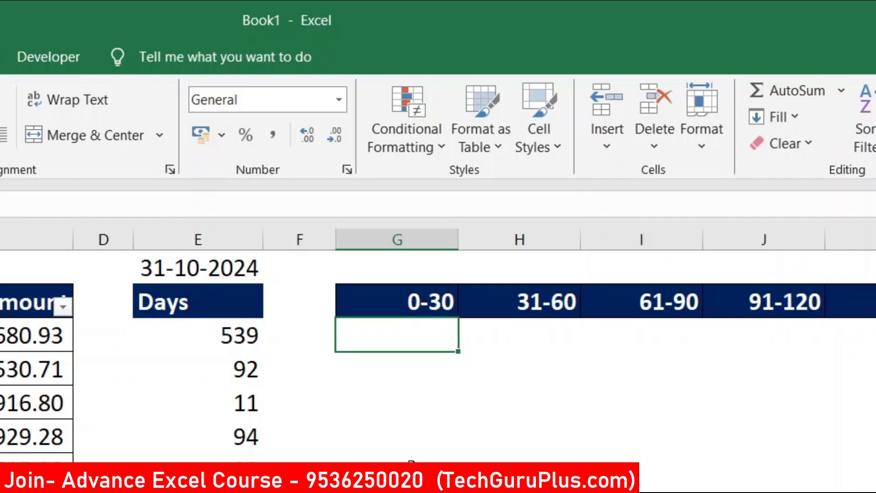
{"action": "type", "text": "=I"}
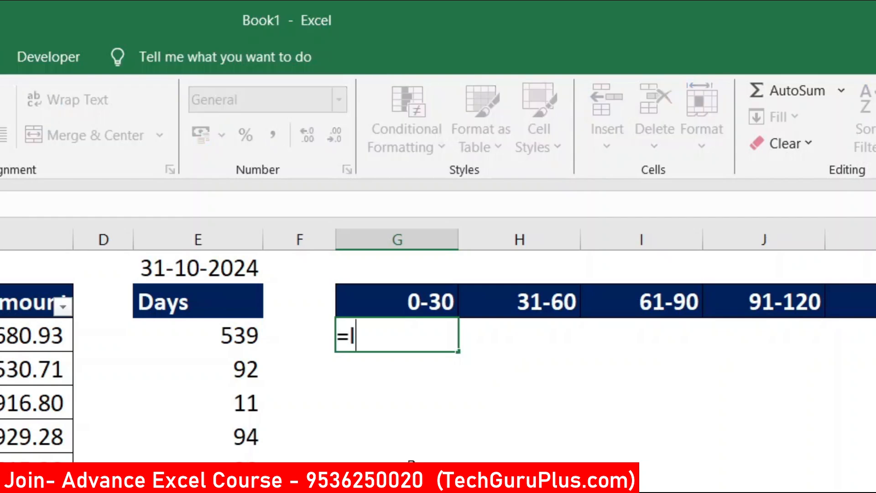
{"action": "type", "text": "F("}
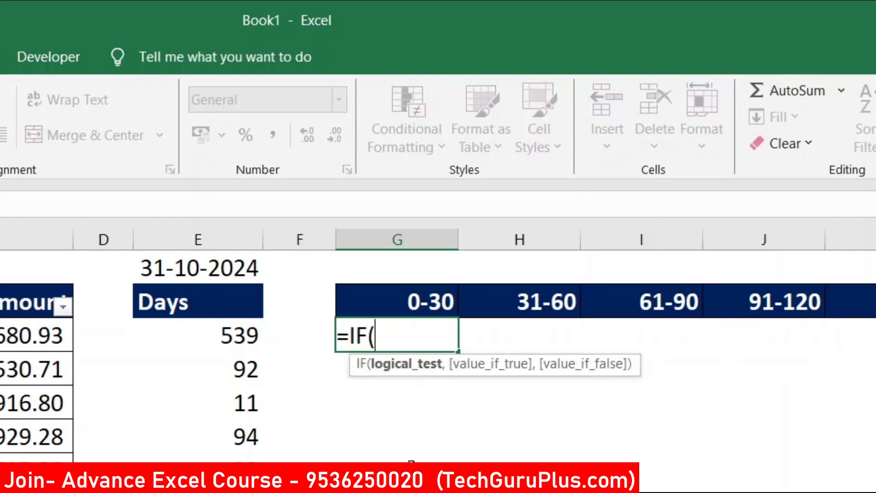
{"action": "type", "text": "AND("}
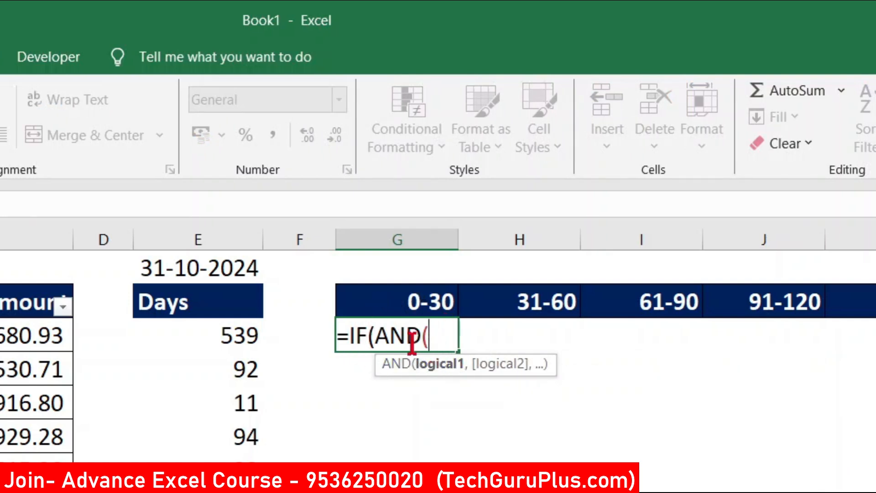
{"action": "left_click_drag", "start_coordinate": [356, 337], "coordinate": [432, 337]}
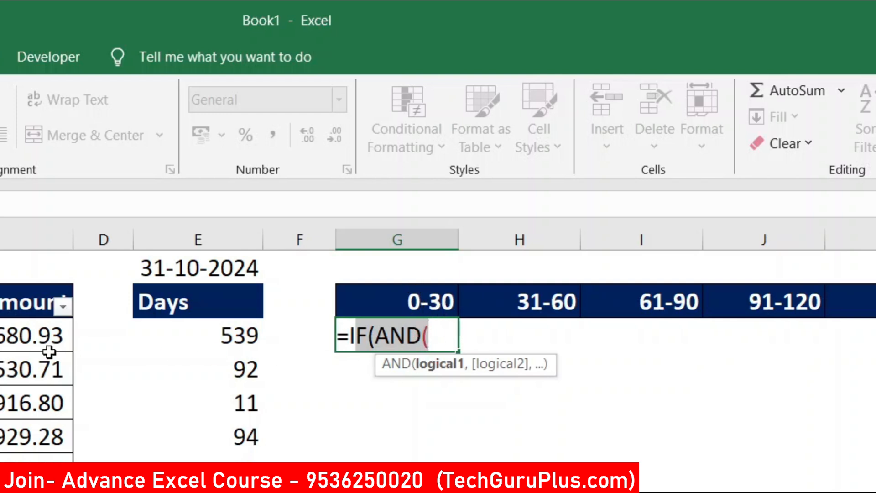
{"action": "left_click", "coordinate": [439, 341]}
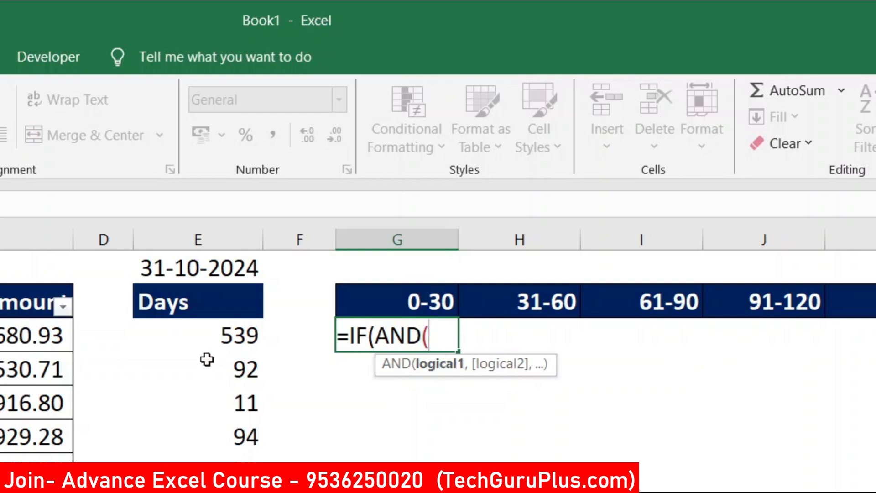
Step: Add the conditions E3>0 and E3<30 to the AND test in the G3 formula and close the test
{"action": "left_click", "coordinate": [223, 336]}
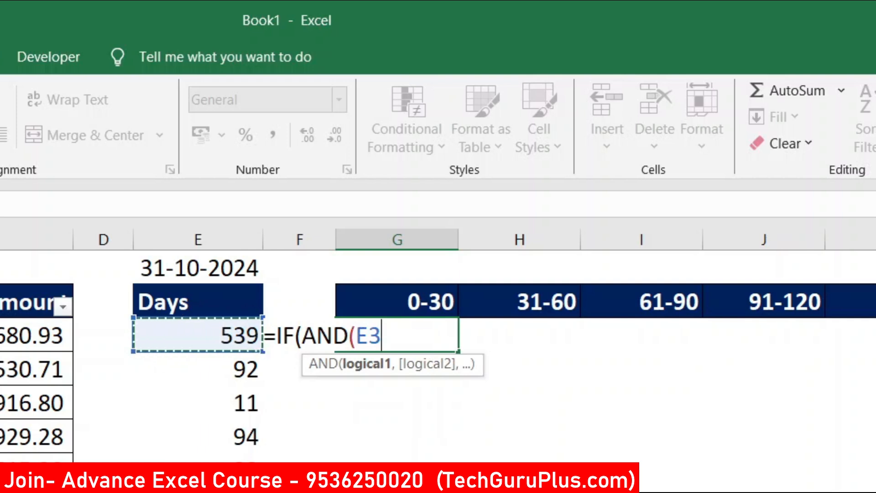
{"action": "type", "text": ">"}
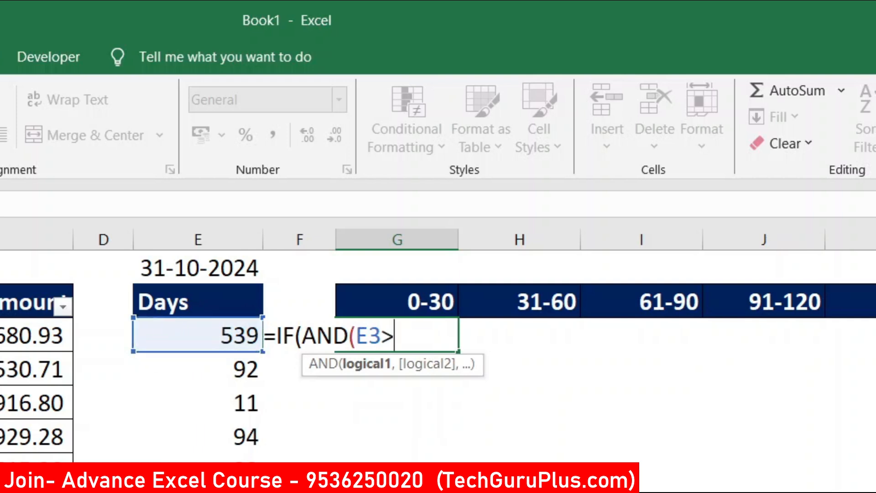
{"action": "type", "text": "0,"}
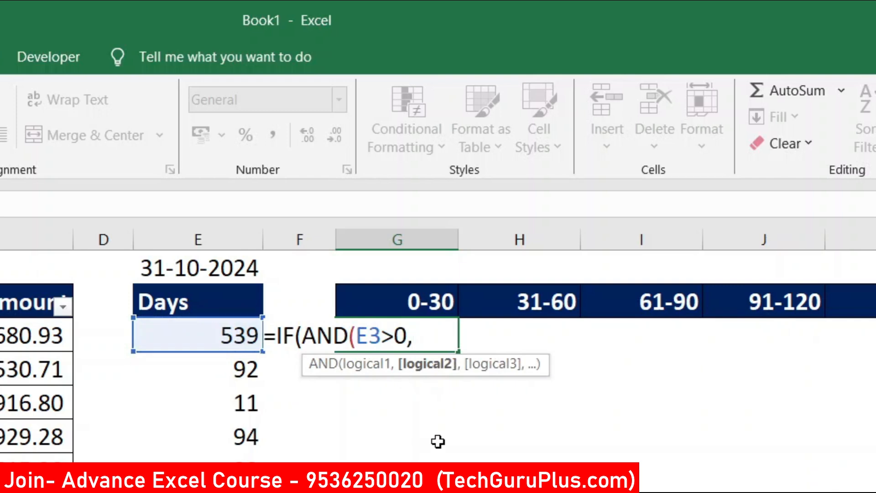
{"action": "left_click", "coordinate": [231, 340]}
{"action": "type", "text": "<30"}
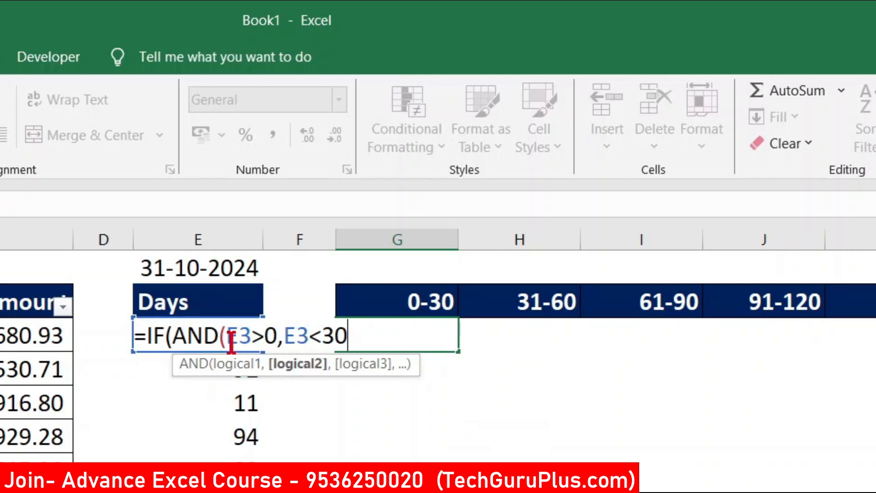
{"action": "type", "text": ")"}
{"action": "type", "text": ","}
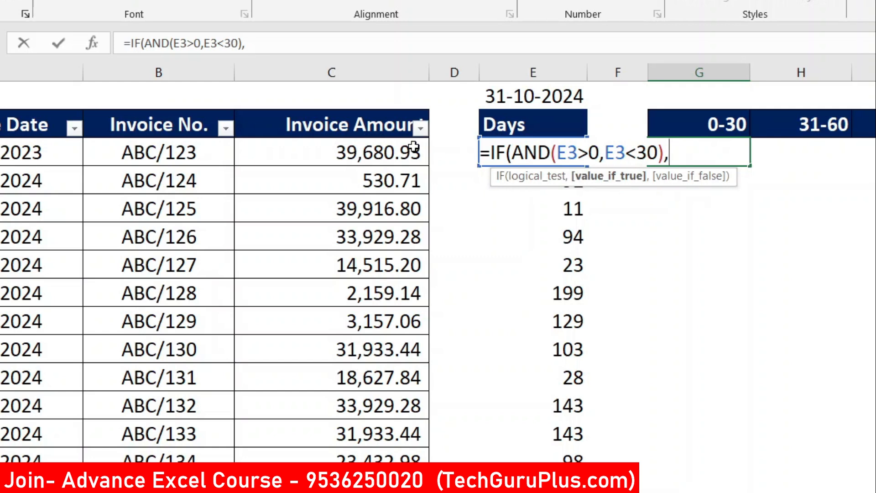
Step: Complete the G3 formula to return C3 if true and "NA" if false, and fill it down to G17
{"action": "left_click", "coordinate": [367, 150]}
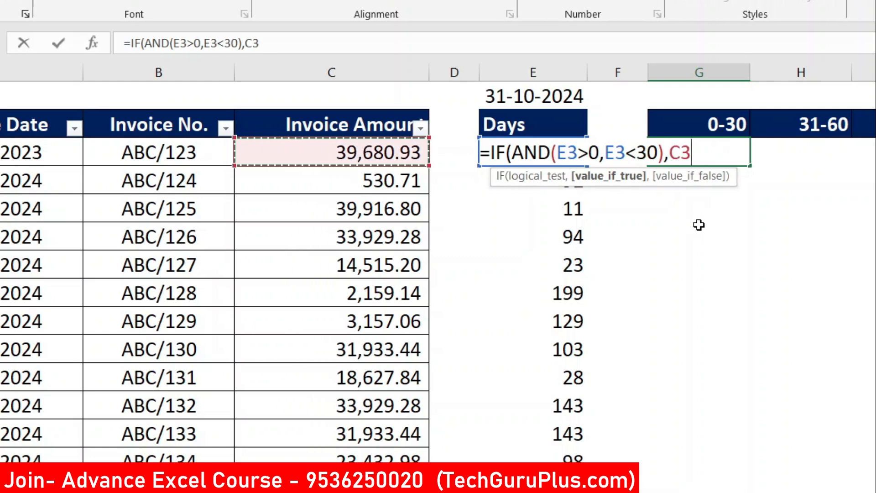
{"action": "type", "text": ","}
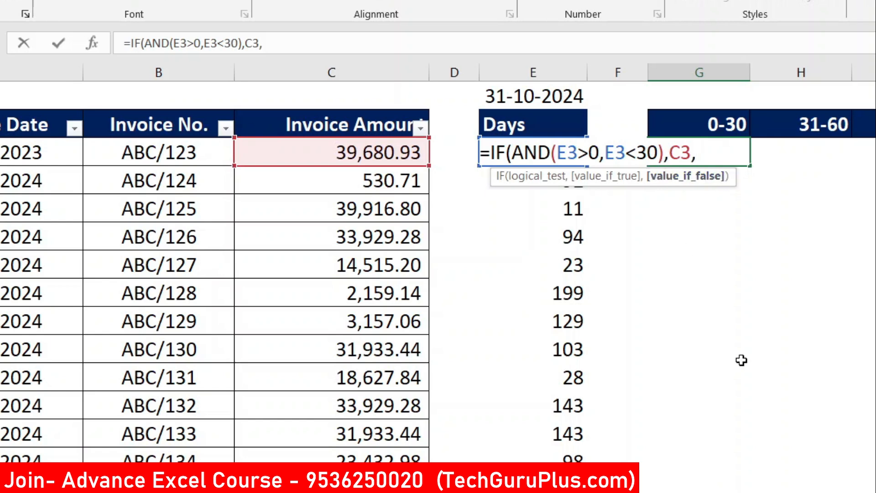
{"action": "type", "text": "\"na"}
{"action": "key", "text": "BackSpace"}
{"action": "key", "text": "BackSpace"}
{"action": "type", "text": "NA\""}
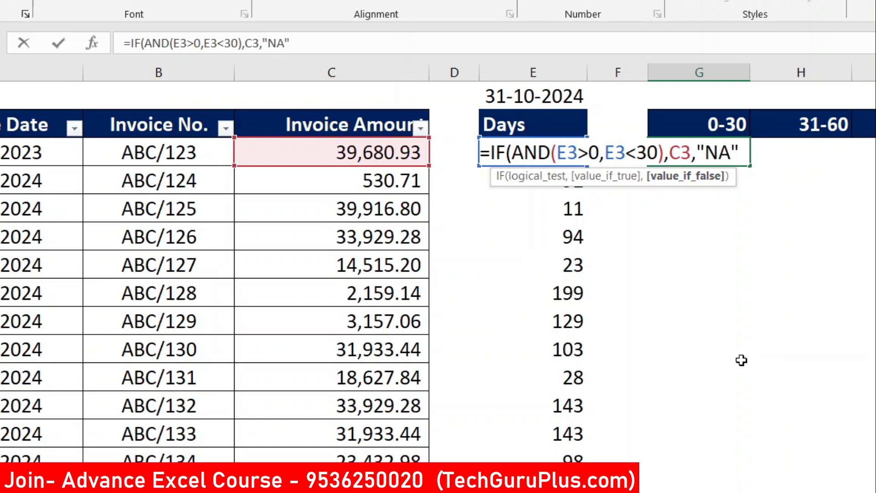
{"action": "type", "text": ")"}
{"action": "key", "text": "Return"}
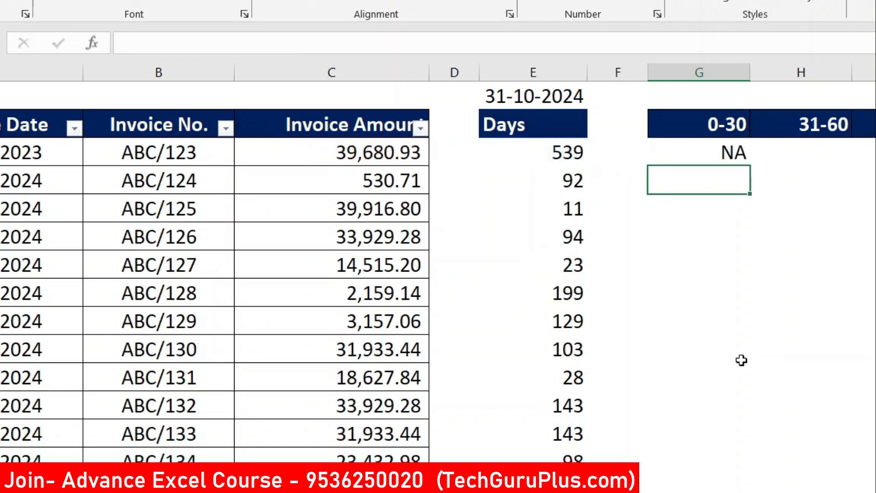
{"action": "left_click", "coordinate": [689, 157]}
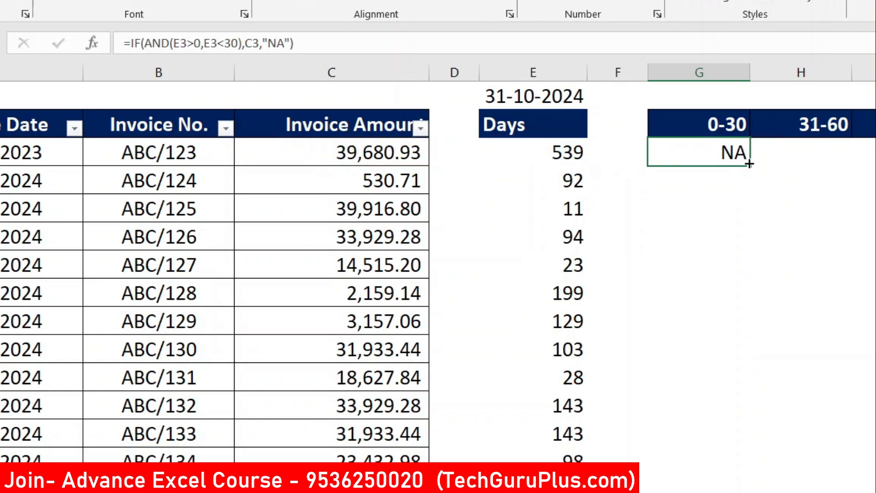
{"action": "left_click_drag", "start_coordinate": [750, 164], "coordinate": [749, 489]}
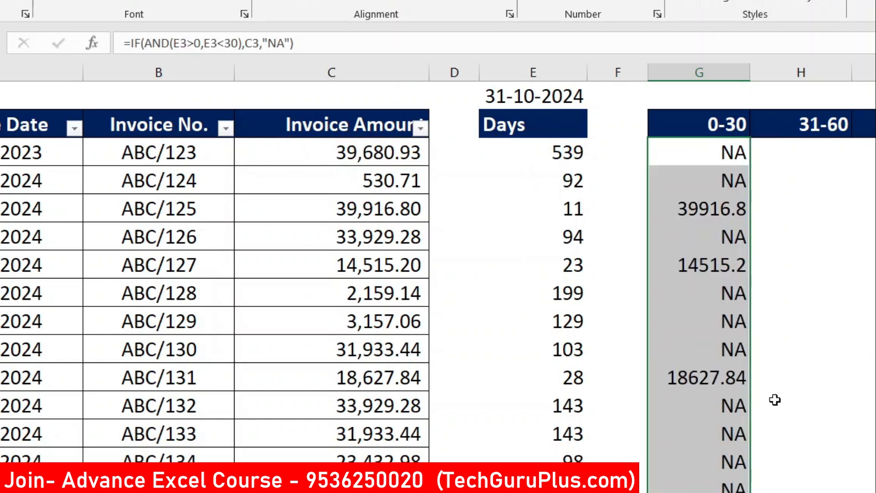
Step: Examine the 0-30 results in rows 5 and 7 against their invoice dates, days and invoice amounts
{"action": "left_click", "coordinate": [728, 214]}
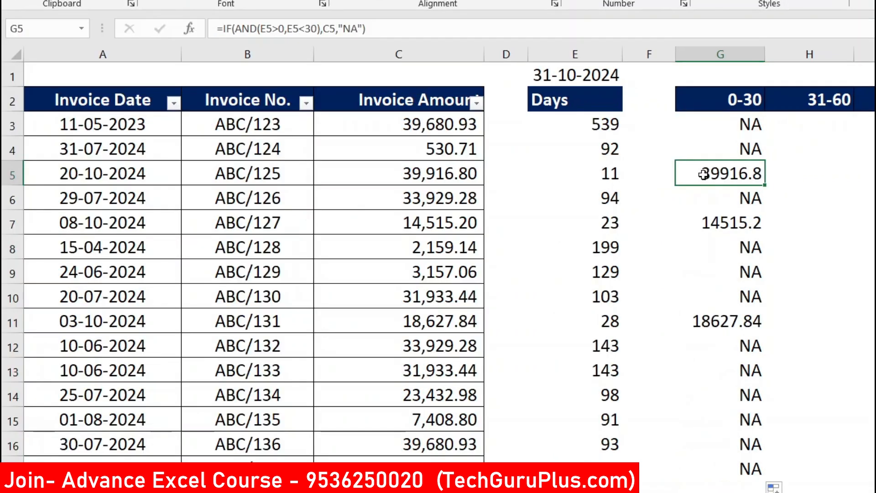
{"action": "left_click_drag", "start_coordinate": [654, 208], "coordinate": [365, 208]}
{"action": "left_click_drag", "start_coordinate": [427, 171], "coordinate": [125, 170]}
{"action": "left_click", "coordinate": [125, 169]}
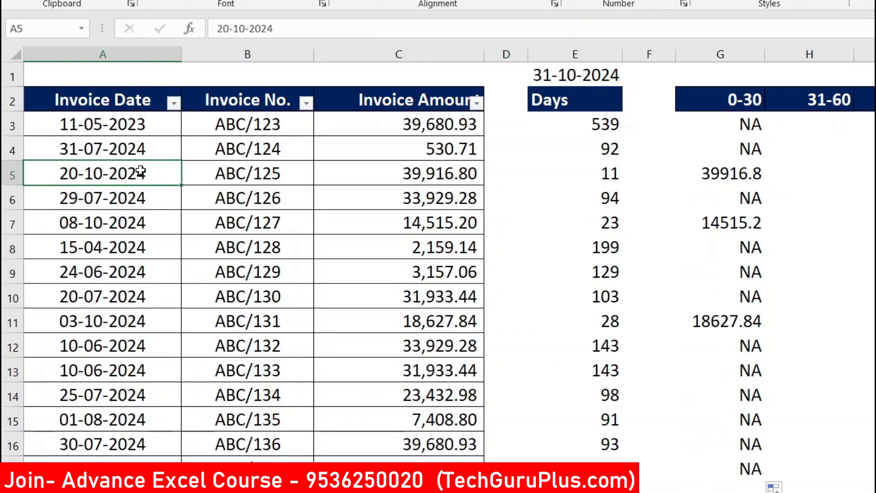
{"action": "left_click", "coordinate": [615, 174]}
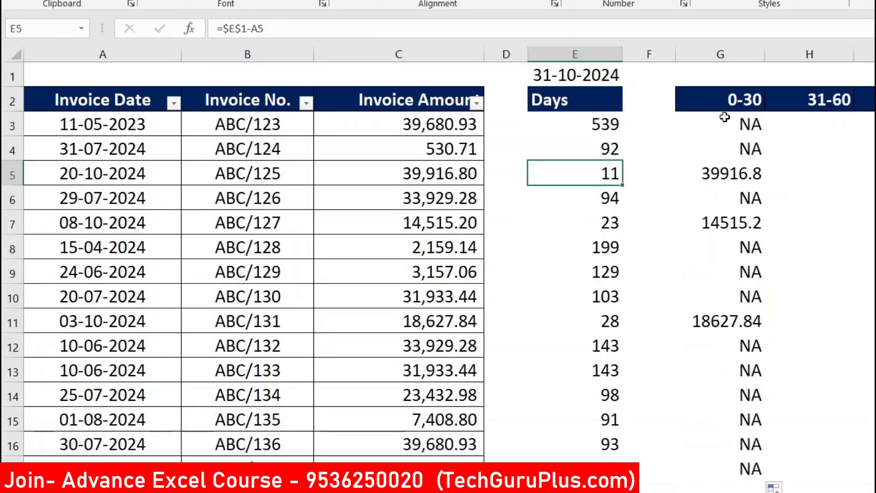
{"action": "left_click", "coordinate": [730, 103]}
{"action": "left_click", "coordinate": [472, 174]}
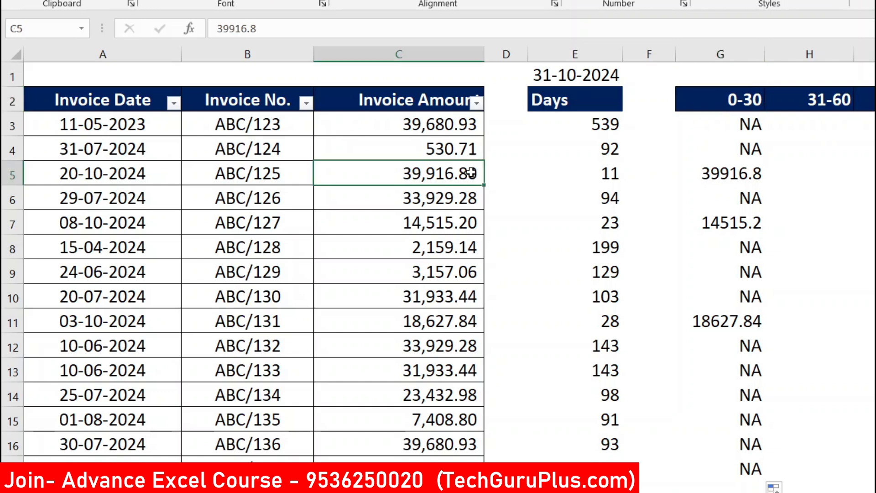
{"action": "left_click", "coordinate": [705, 175]}
{"action": "left_click", "coordinate": [717, 223]}
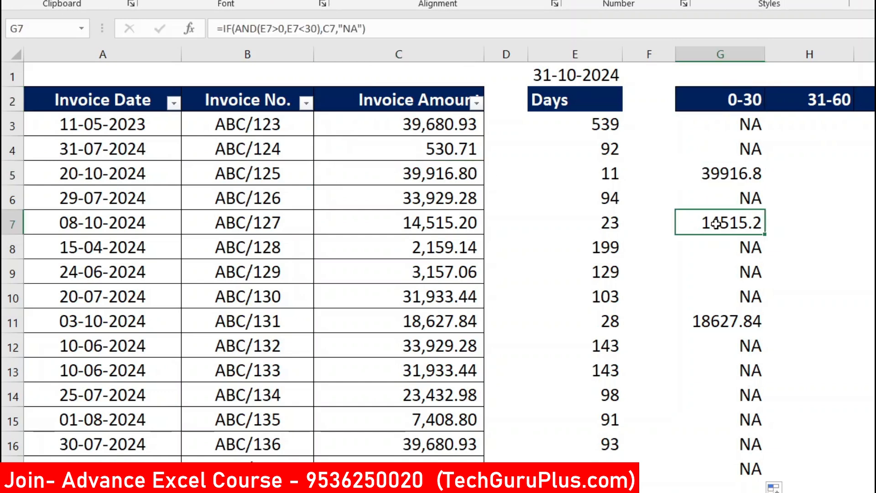
{"action": "left_click", "coordinate": [560, 221]}
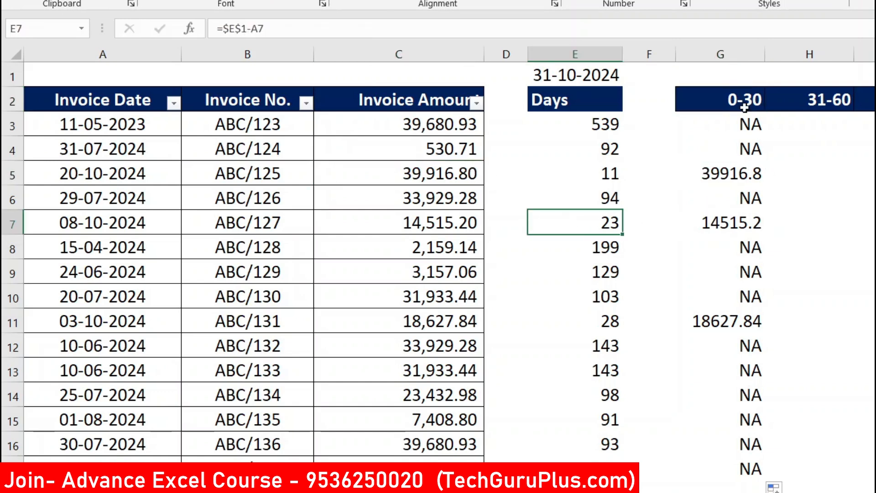
Step: Examine the 0-30 result in row 7 against its invoice amount, and the result in G12
{"action": "left_click", "coordinate": [745, 97]}
{"action": "left_click", "coordinate": [742, 228]}
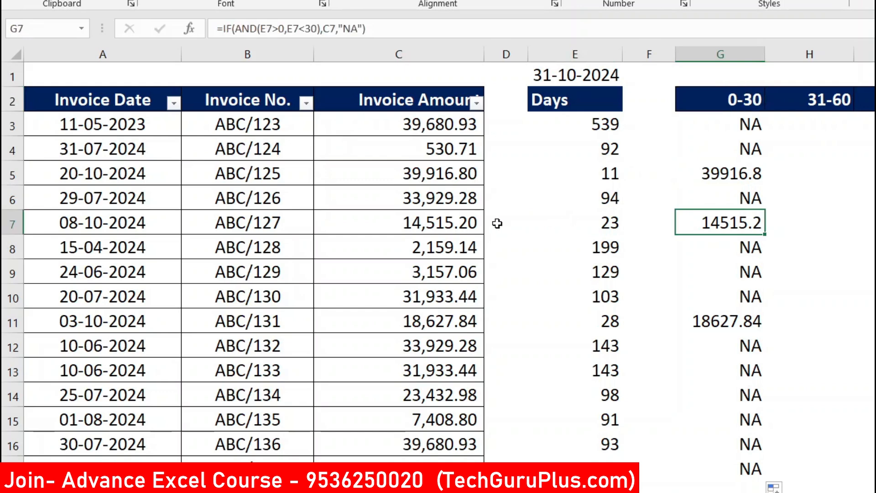
{"action": "left_click", "coordinate": [456, 224]}
{"action": "left_click", "coordinate": [716, 223]}
{"action": "left_click", "coordinate": [730, 353]}
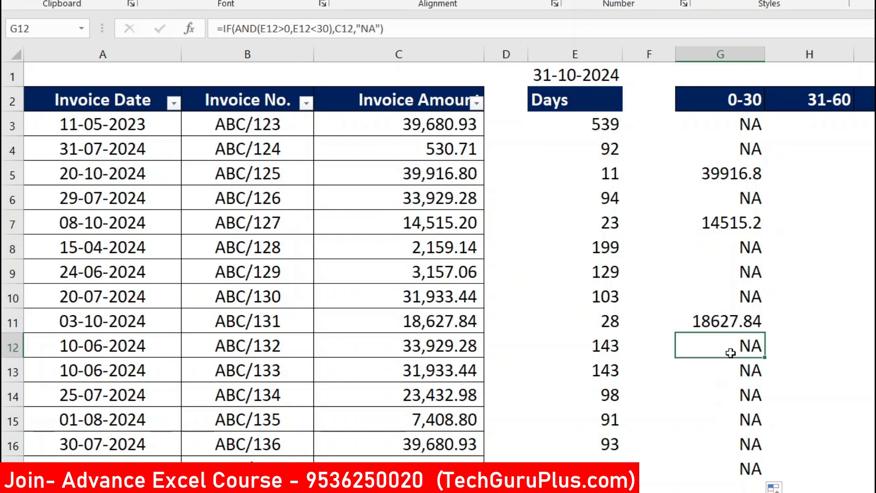
Step: Replace "NA" with "-" as the false result of the G3 formula and fill it down to G17
{"action": "left_click", "coordinate": [750, 124]}
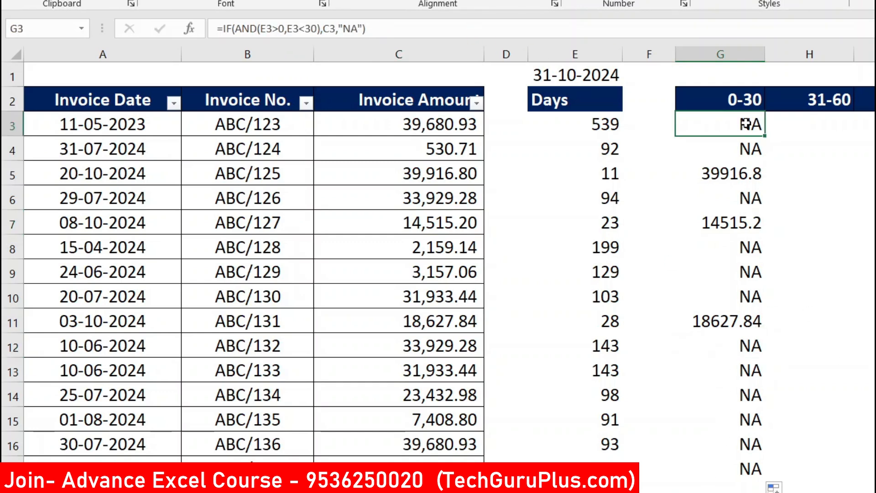
{"action": "double_click", "coordinate": [745, 123]}
{"action": "mouse_move", "coordinate": [720, 124]}
{"action": "left_mouse_down"}
{"action": "mouse_move", "coordinate": [749, 124]}
{"action": "mouse_move", "coordinate": [729, 129]}
{"action": "left_mouse_up"}
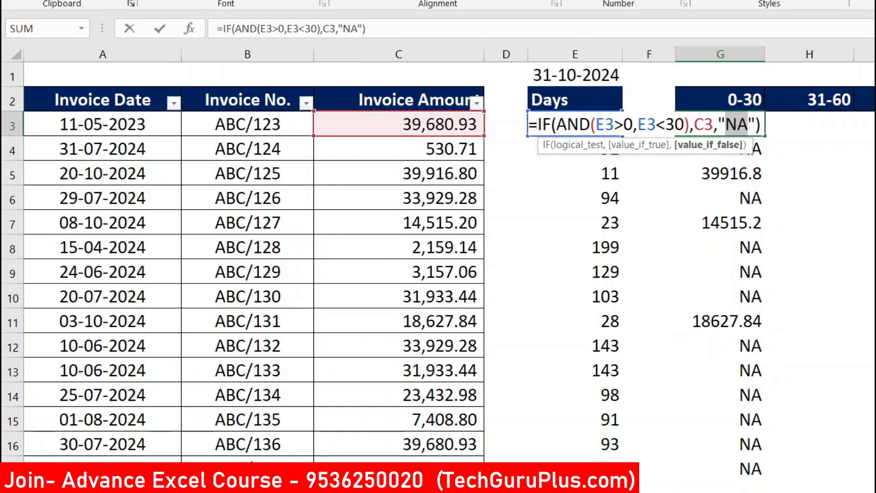
{"action": "type", "text": "-"}
{"action": "key", "text": "Return"}
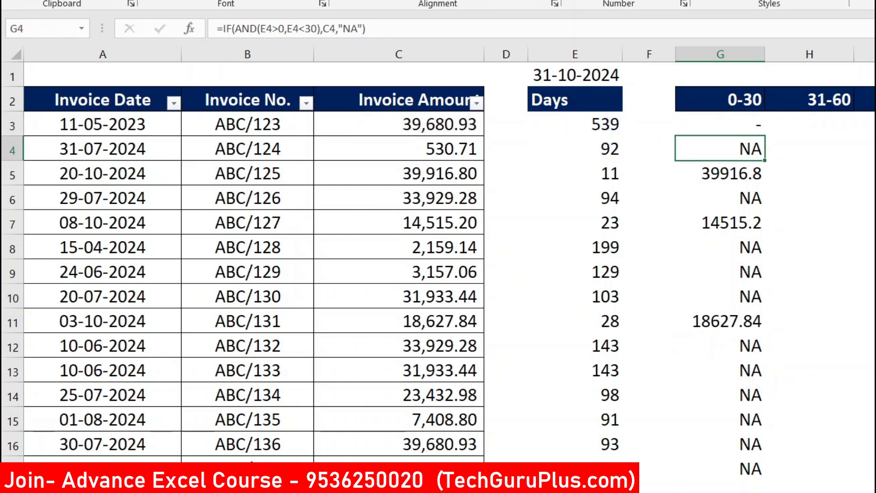
{"action": "left_click", "coordinate": [759, 132]}
{"action": "left_click_drag", "start_coordinate": [763, 142], "coordinate": [762, 477]}
{"action": "left_click", "coordinate": [867, 291]}
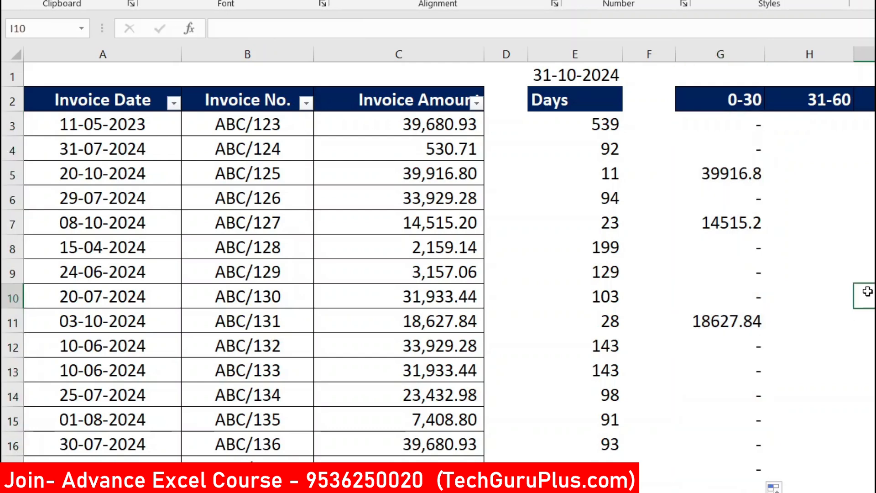
Step: Review the filled 0-30 column and the 31-60 and 61-90 headings beside it
{"action": "left_click_drag", "start_coordinate": [724, 172], "coordinate": [748, 451]}
{"action": "left_click", "coordinate": [747, 468]}
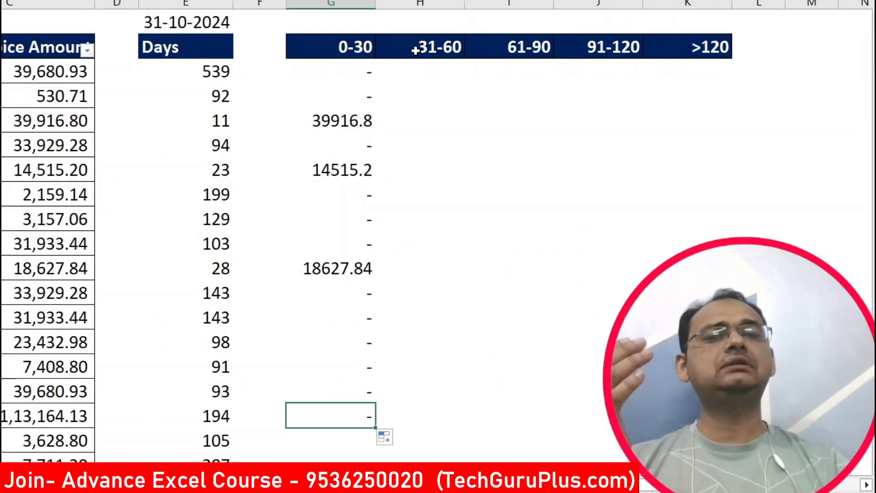
{"action": "left_click", "coordinate": [803, 96]}
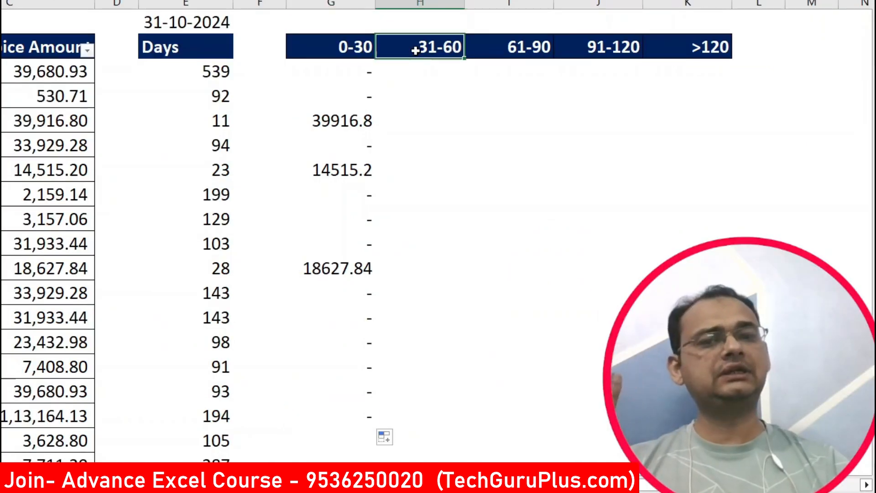
{"action": "left_click", "coordinate": [513, 45]}
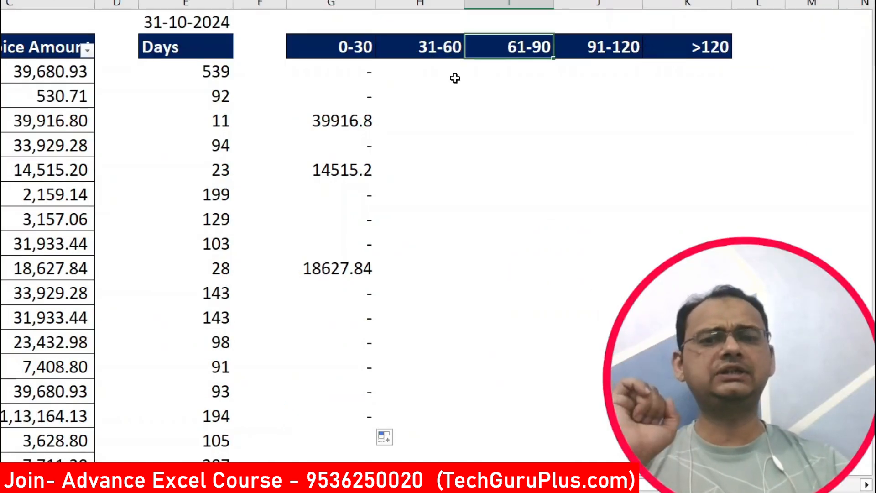
{"action": "left_click", "coordinate": [350, 72]}
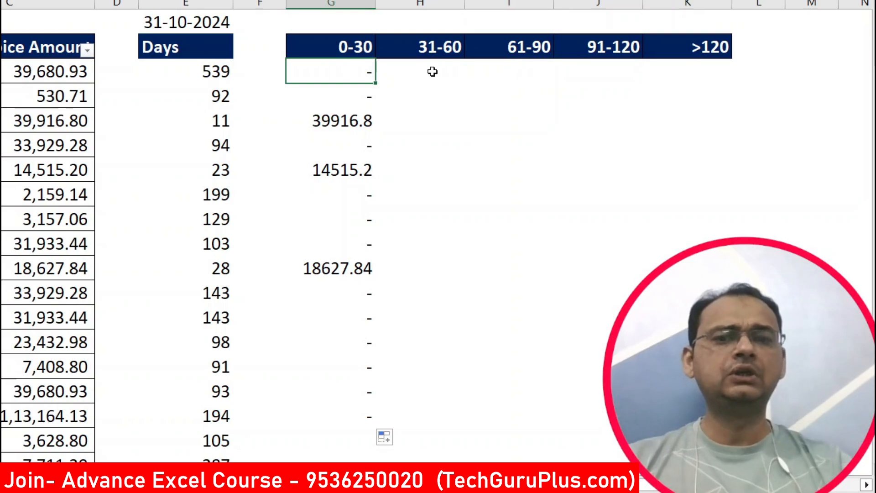
{"action": "left_click", "coordinate": [433, 72]}
{"action": "left_click", "coordinate": [319, 70]}
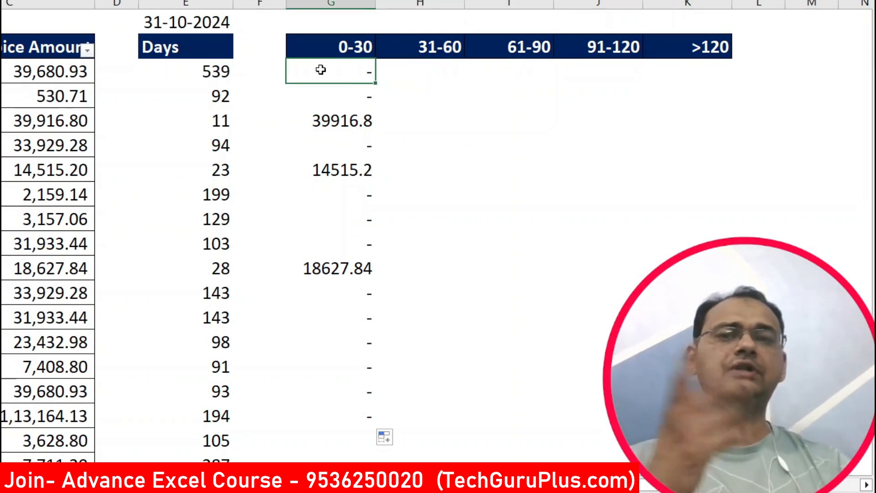
Step: Start an IF formula with a nested AND test in H3, the first cell under the 31-60 heading
{"action": "left_click", "coordinate": [397, 73]}
{"action": "type", "text": "="}
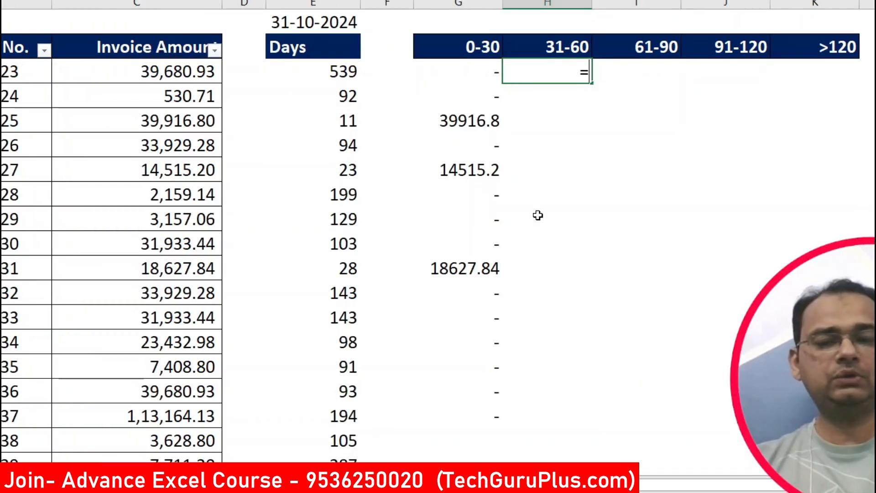
{"action": "type", "text": "IF("}
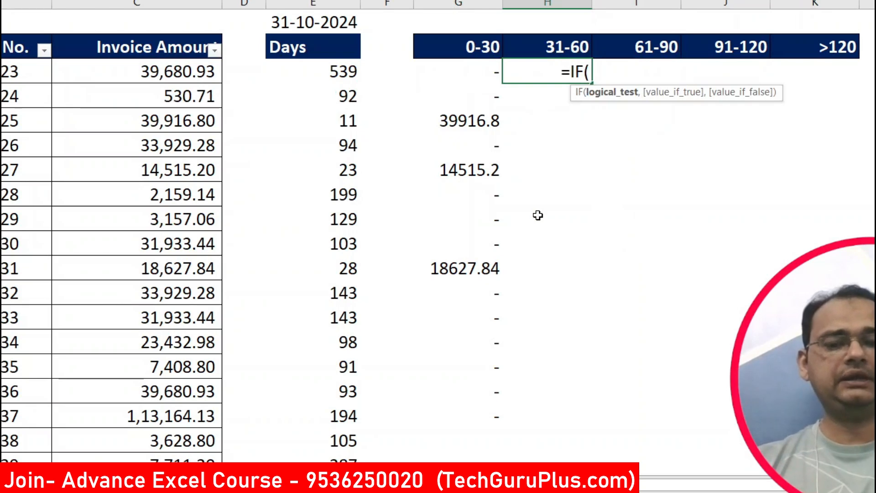
{"action": "type", "text": "AND("}
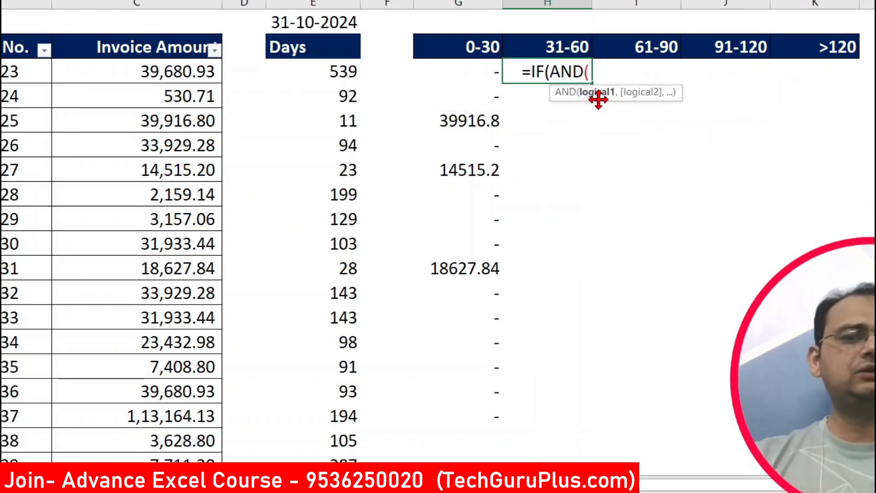
Step: Add the conditions E3>30 and E3<60 to the AND test in the H3 formula and close the test
{"action": "left_click", "coordinate": [342, 67]}
{"action": "type", "text": ">"}
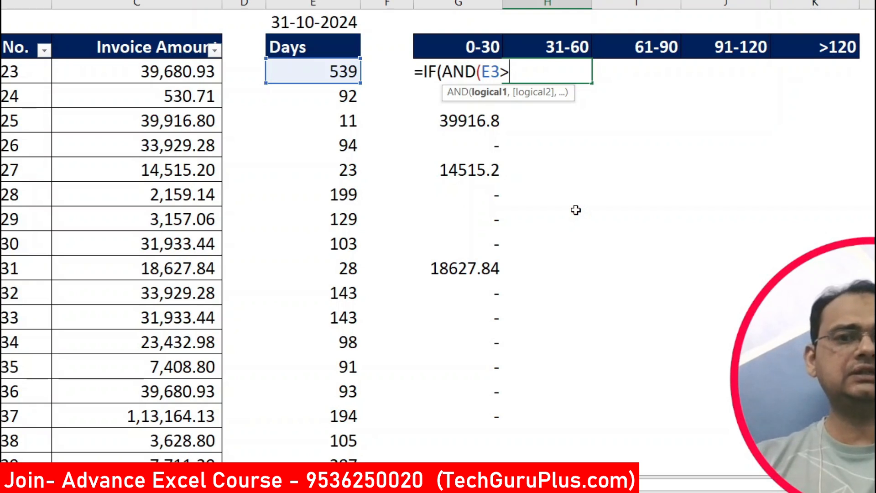
{"action": "type", "text": "30"}
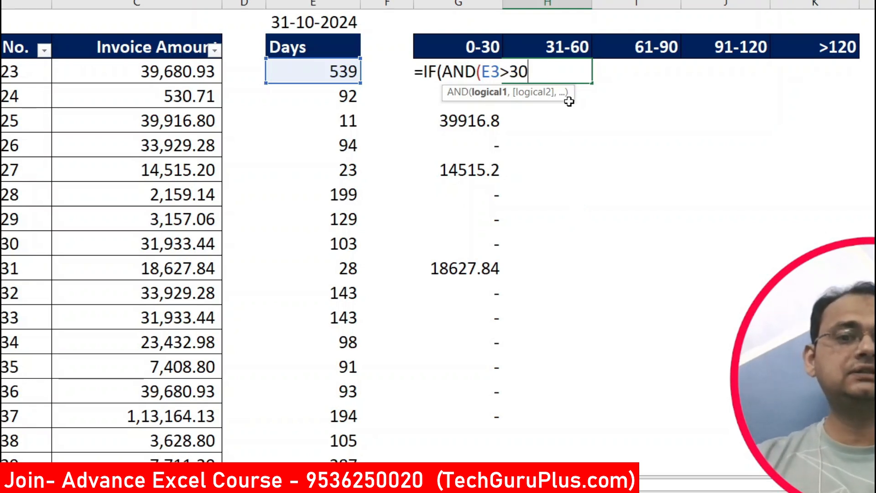
{"action": "type", "text": ","}
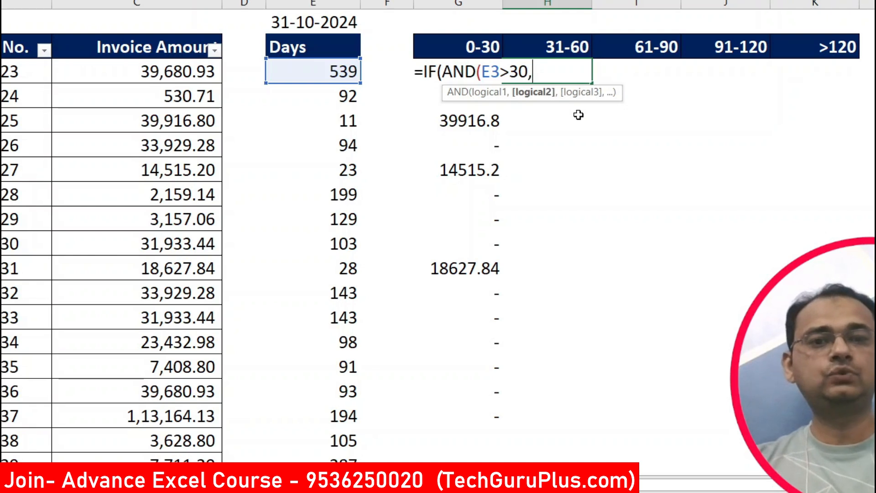
{"action": "left_click", "coordinate": [347, 72]}
{"action": "type", "text": "<60),"}
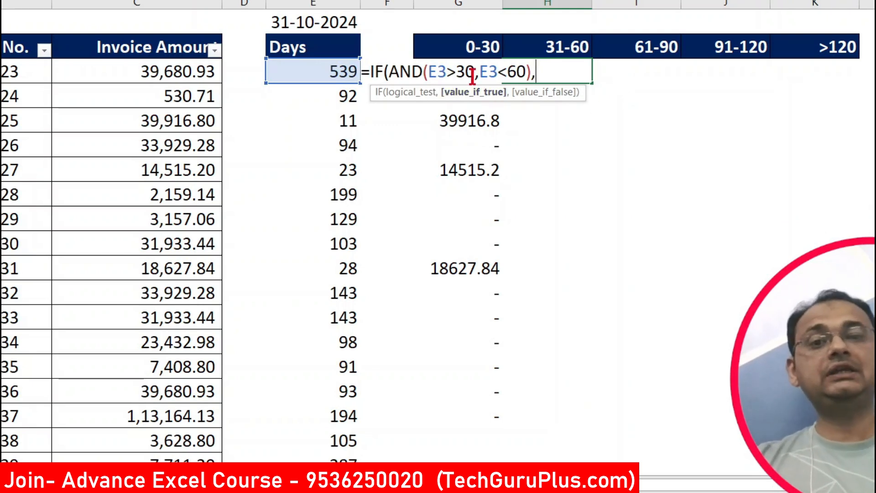
Step: Complete the H3 formula to return C3 if true and "-" if false, and fill it down to H17
{"action": "left_click", "coordinate": [178, 67]}
{"action": "type", "text": ",\"-"}
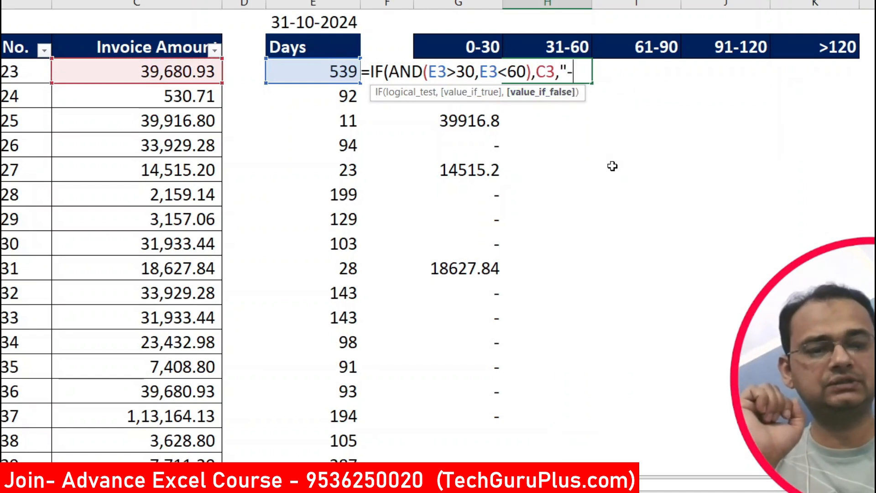
{"action": "type", "text": "\")"}
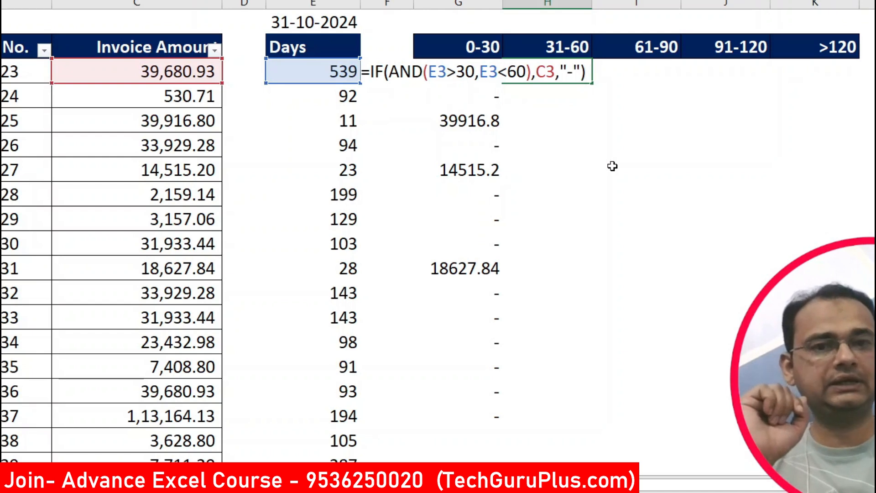
{"action": "key", "text": "Return"}
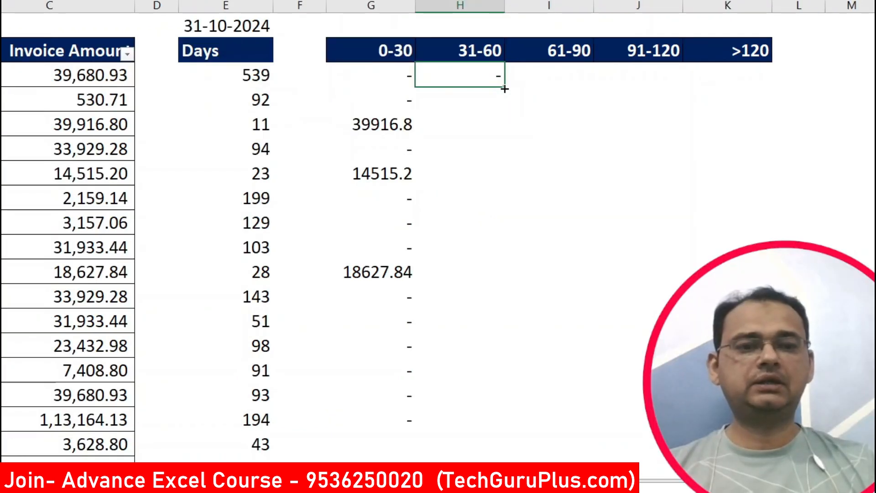
{"action": "left_click_drag", "start_coordinate": [504, 89], "coordinate": [504, 431]}
{"action": "left_click", "coordinate": [552, 246]}
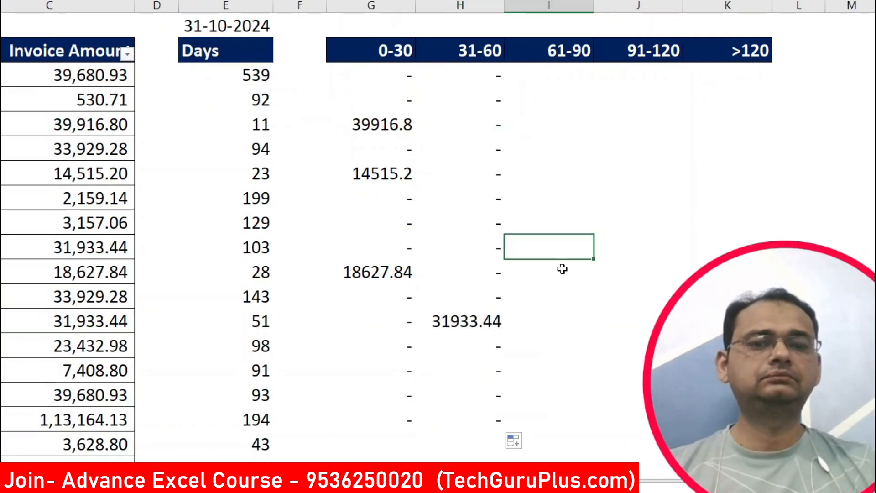
Step: Compare the results in rows 5 and 13 between the 0-30 and 31-60 columns
{"action": "left_click_drag", "start_coordinate": [451, 319], "coordinate": [340, 319]}
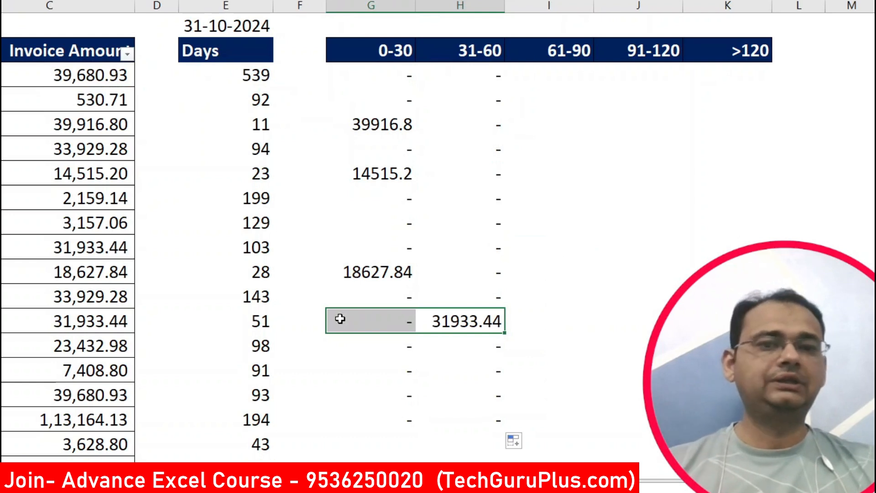
{"action": "left_click", "coordinate": [449, 124]}
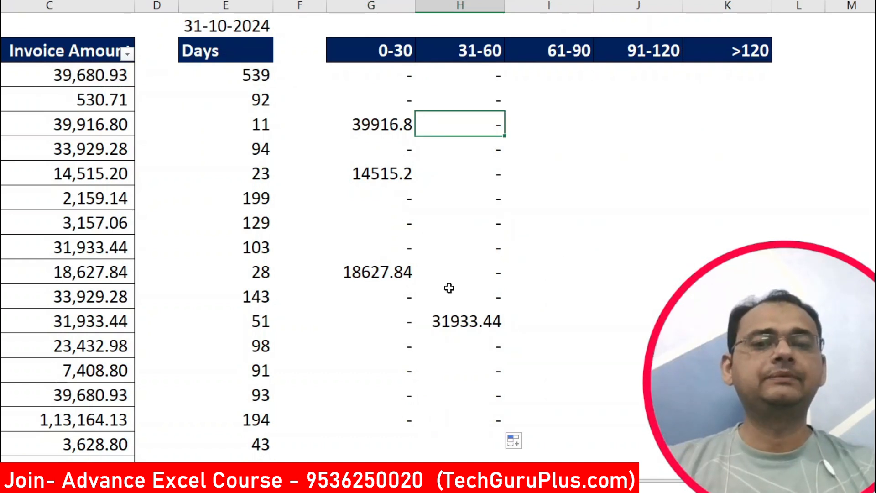
{"action": "left_click", "coordinate": [402, 49]}
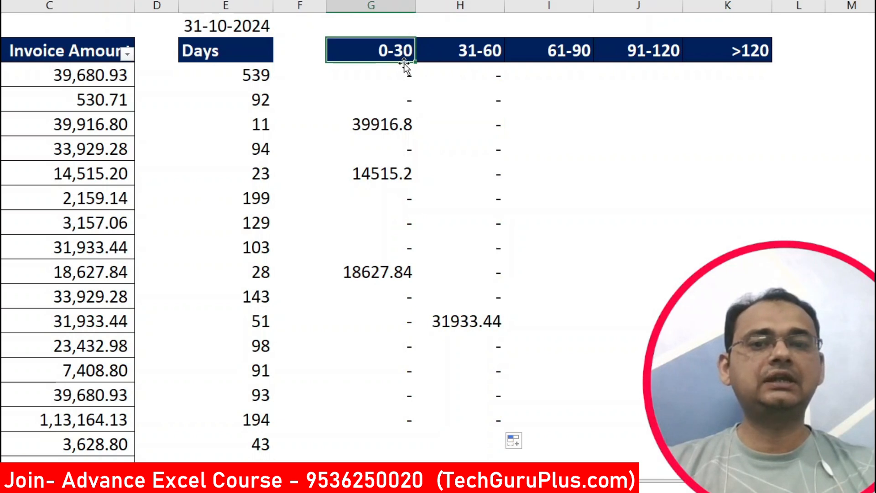
{"action": "left_click_drag", "start_coordinate": [401, 54], "coordinate": [399, 122]}
{"action": "left_click_drag", "start_coordinate": [453, 57], "coordinate": [457, 121]}
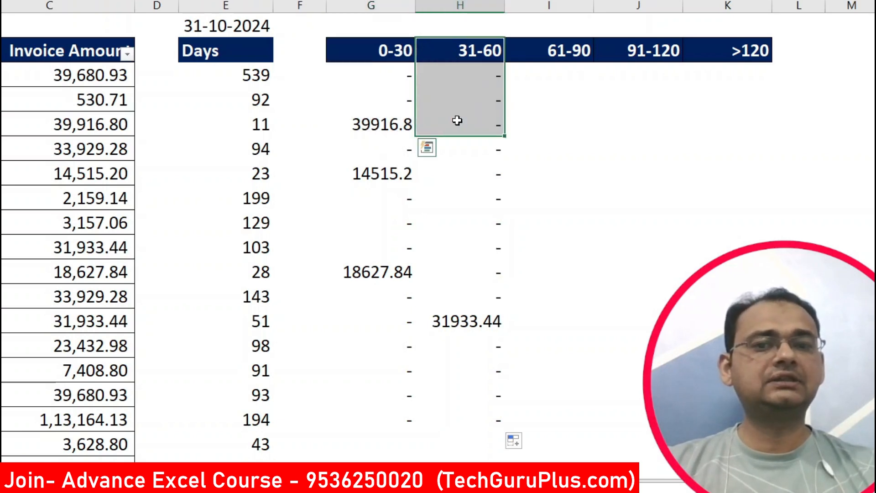
Step: Enter 30 as the days in E4 and check the 0-30 and 31-60 results in that row
{"action": "left_click", "coordinate": [254, 100]}
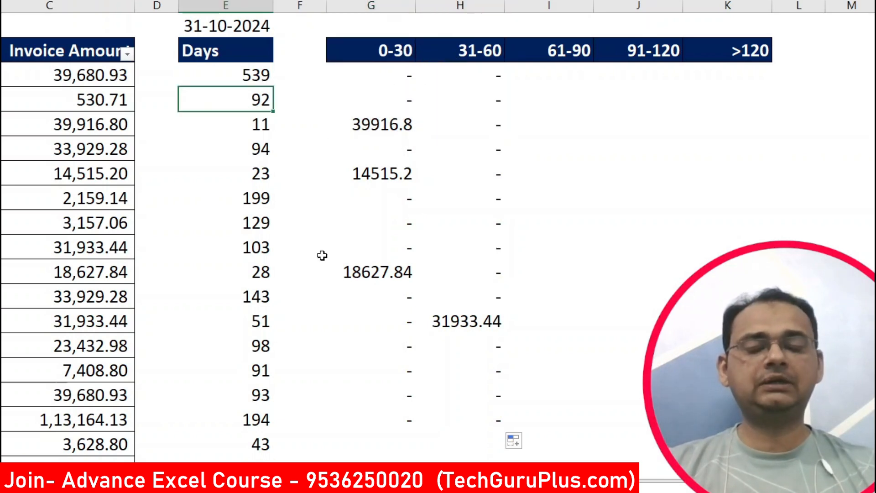
{"action": "type", "text": "30"}
{"action": "key", "text": "Return"}
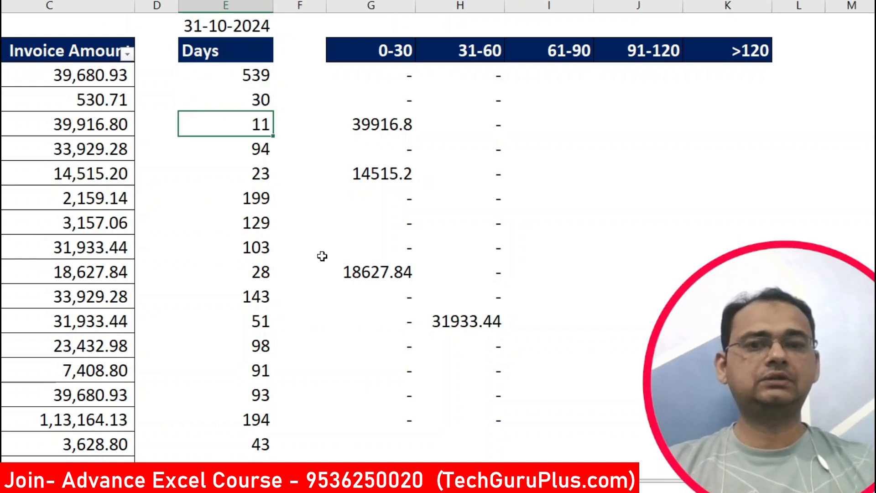
{"action": "left_click", "coordinate": [388, 97]}
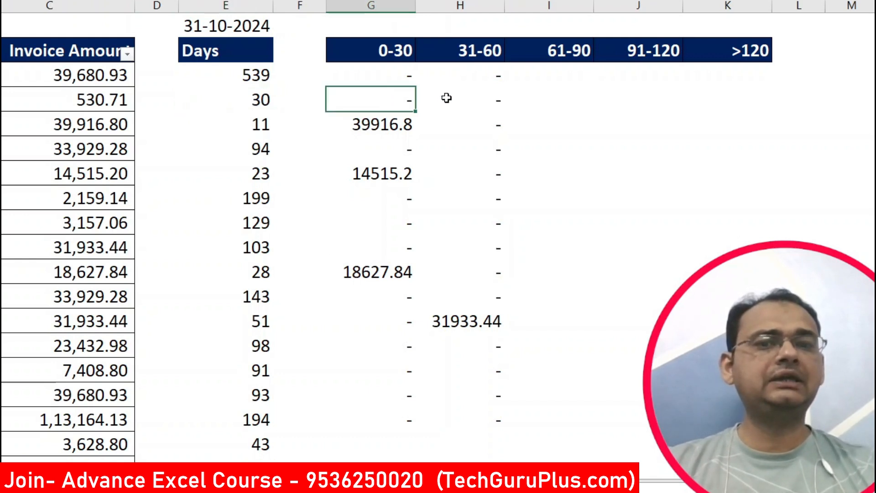
{"action": "left_click", "coordinate": [478, 97]}
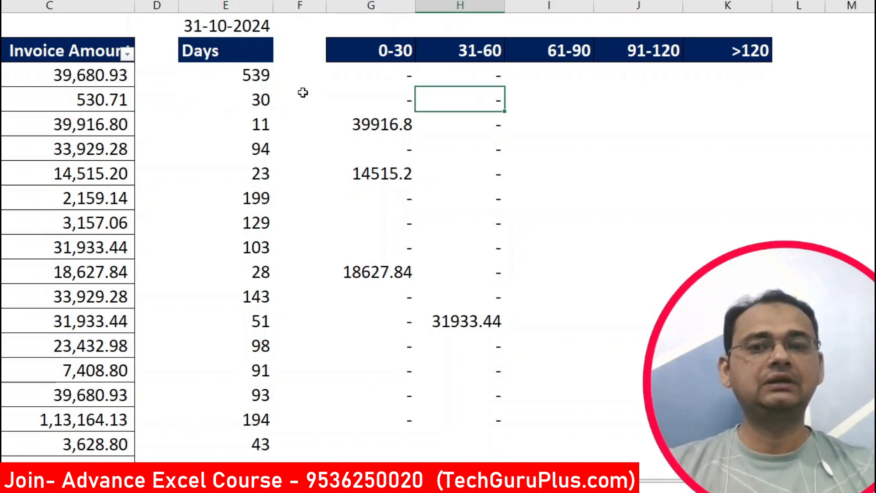
Step: Enter 31 as the days in E4 and check the 31-60 result in H4
{"action": "left_click", "coordinate": [260, 96]}
{"action": "type", "text": "31"}
{"action": "key", "text": "Return"}
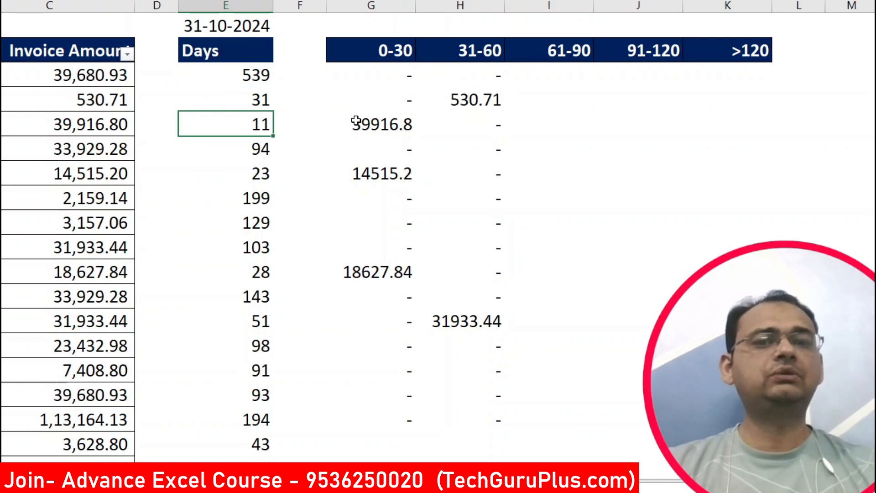
{"action": "left_click", "coordinate": [434, 96]}
Step: Test E4 with 29 days, check the 0-30 result in G4, and set E4 back to 30
{"action": "left_click", "coordinate": [242, 102]}
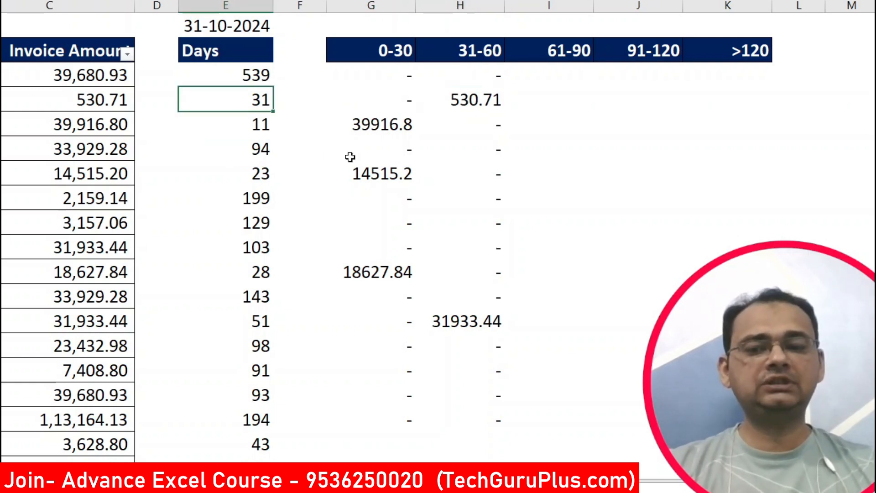
{"action": "key", "text": "Return"}
{"action": "left_click", "coordinate": [409, 108]}
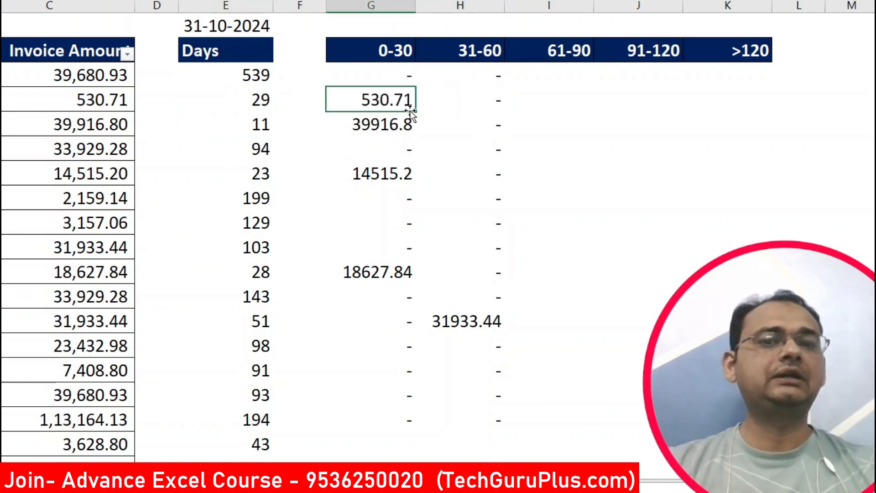
{"action": "left_click", "coordinate": [250, 108]}
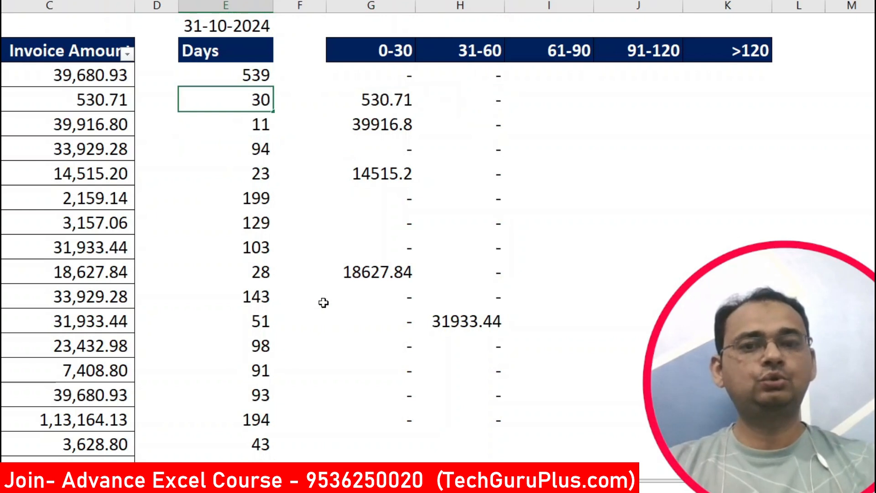
{"action": "key", "text": "Return"}
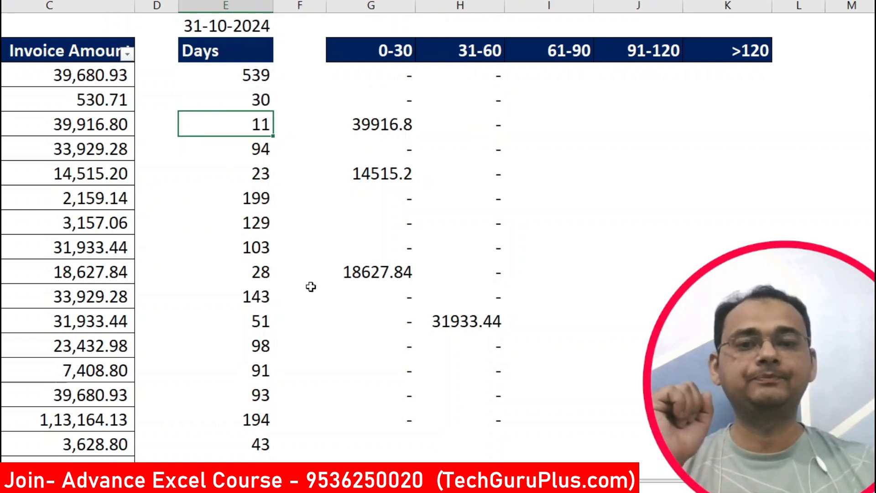
Step: Change the upper test in G3's 0-30 formula to E3<=30, fill it down to G17, and check the row 4 result
{"action": "left_click", "coordinate": [422, 125]}
{"action": "left_click", "coordinate": [406, 126]}
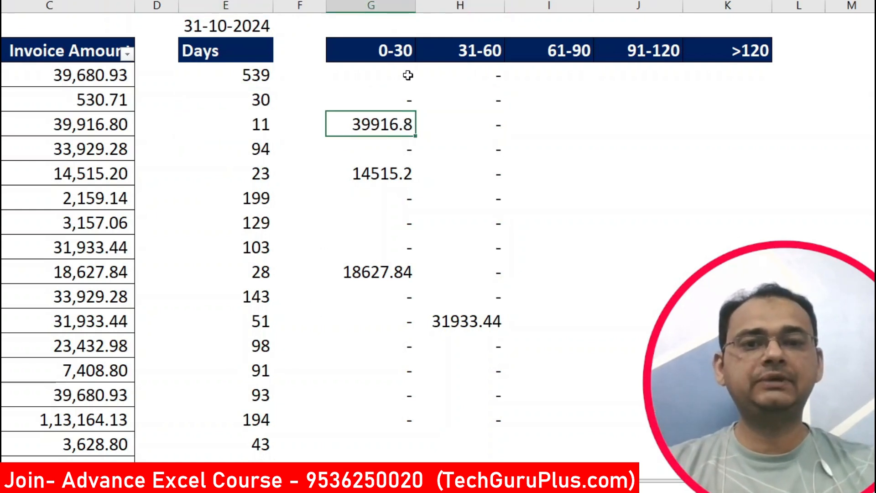
{"action": "double_click", "coordinate": [356, 77]}
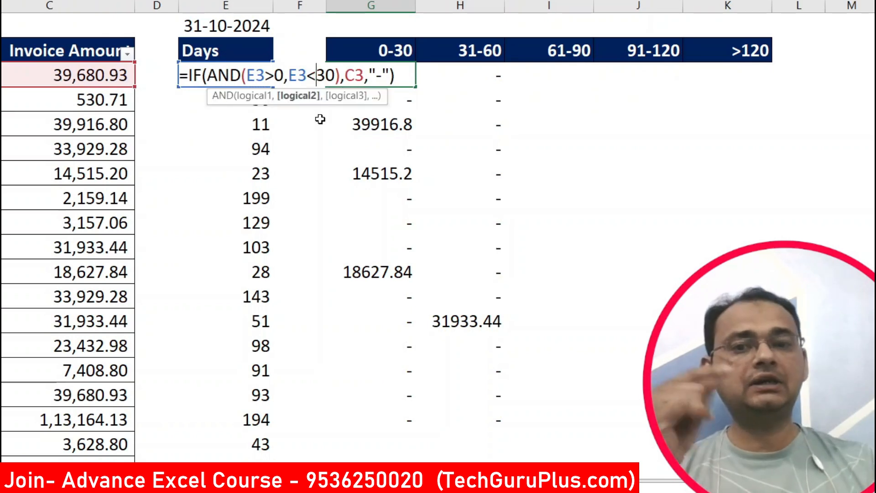
{"action": "type", "text": "="}
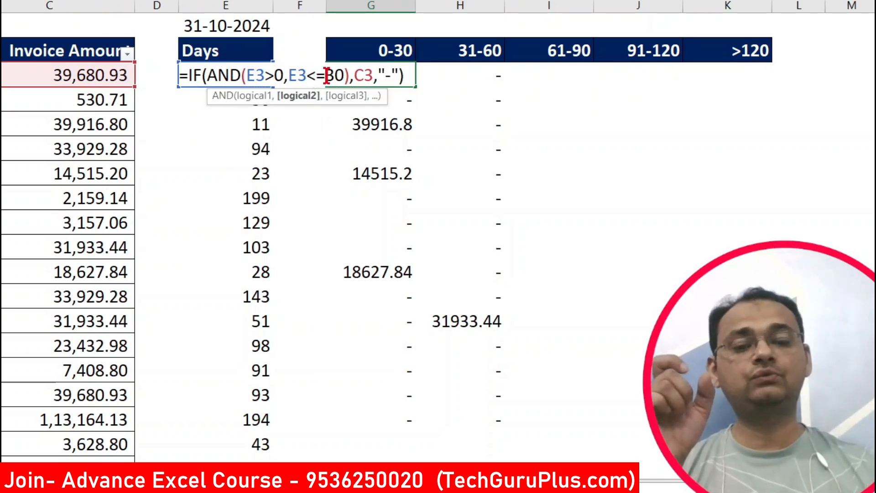
{"action": "key", "text": "Return"}
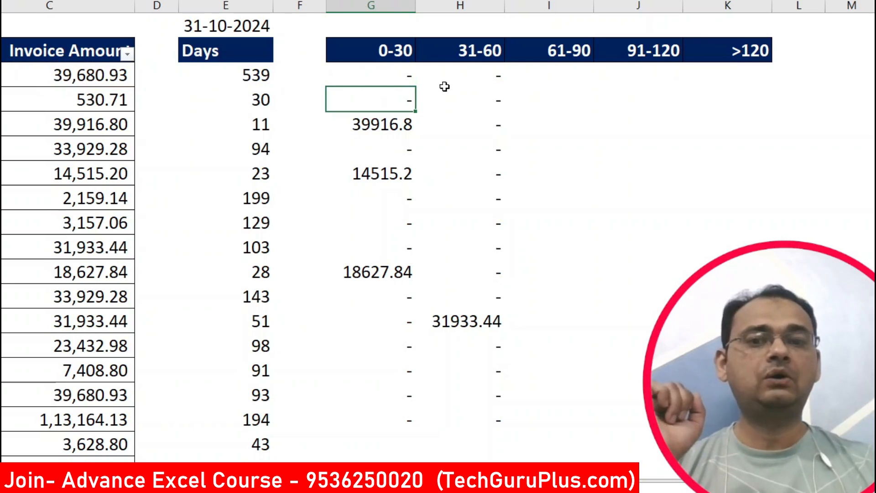
{"action": "left_click", "coordinate": [407, 75]}
{"action": "left_click_drag", "start_coordinate": [419, 89], "coordinate": [407, 420]}
{"action": "left_click_drag", "start_coordinate": [264, 100], "coordinate": [365, 100]}
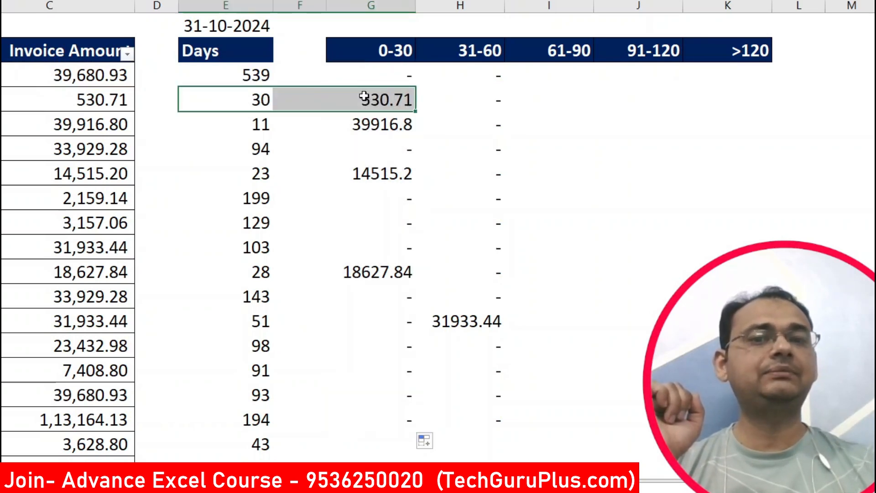
Step: Enter 30 as the days in E6 and check the 0-30 and 31-60 results in that row
{"action": "left_click", "coordinate": [269, 149]}
{"action": "type", "text": "30"}
{"action": "key", "text": "Return"}
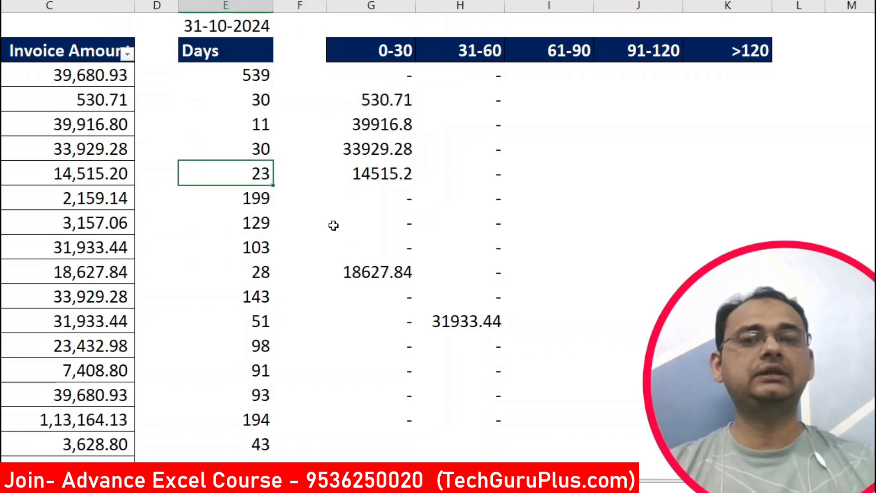
{"action": "left_click", "coordinate": [386, 151]}
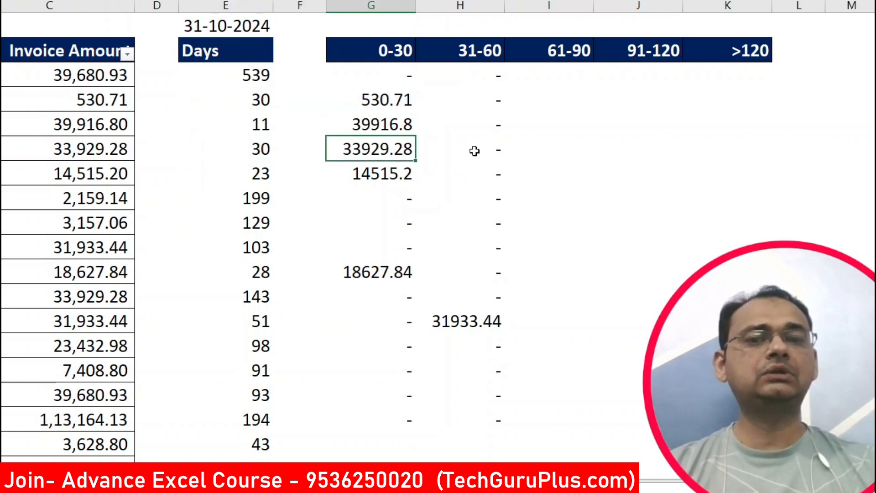
{"action": "left_click", "coordinate": [475, 150]}
Step: Enter 31 as the days in E6 and review the >30 and <60 conditions in H6's formula
{"action": "left_click", "coordinate": [250, 151]}
{"action": "type", "text": "31"}
{"action": "key", "text": "Return"}
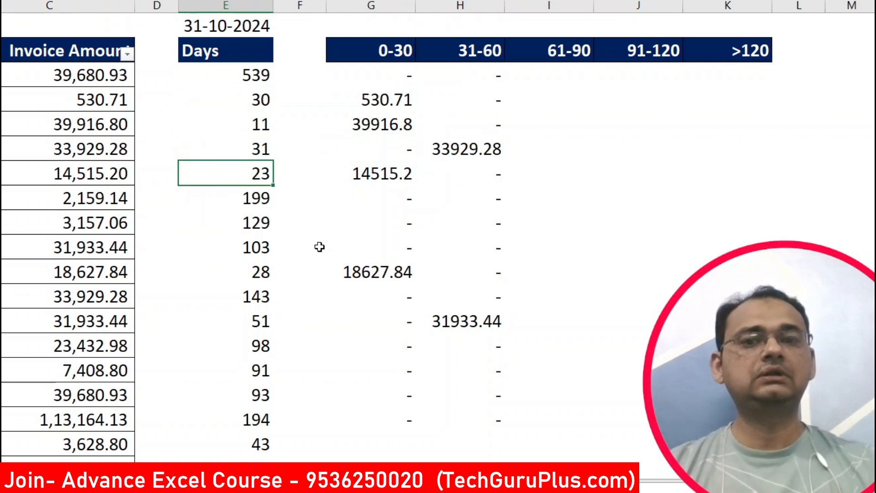
{"action": "double_click", "coordinate": [436, 149]}
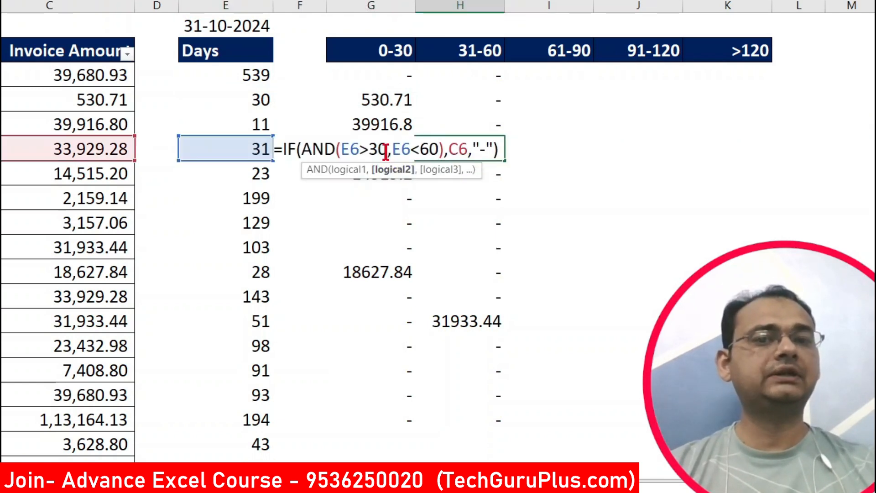
{"action": "left_click_drag", "start_coordinate": [385, 149], "coordinate": [363, 150]}
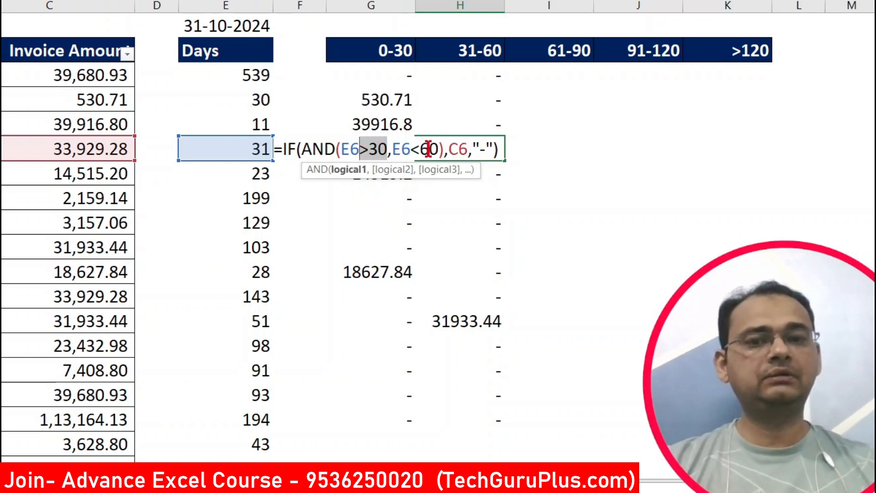
{"action": "left_click", "coordinate": [439, 151]}
{"action": "key", "text": "Escape"}
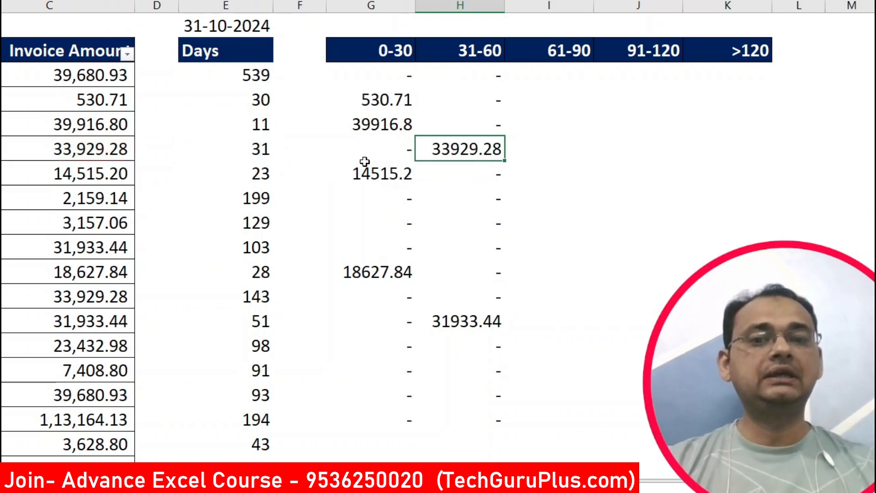
Step: Review the <60 condition in H6, then test it by entering 60 as the days in E6
{"action": "double_click", "coordinate": [481, 150]}
{"action": "left_click", "coordinate": [422, 150]}
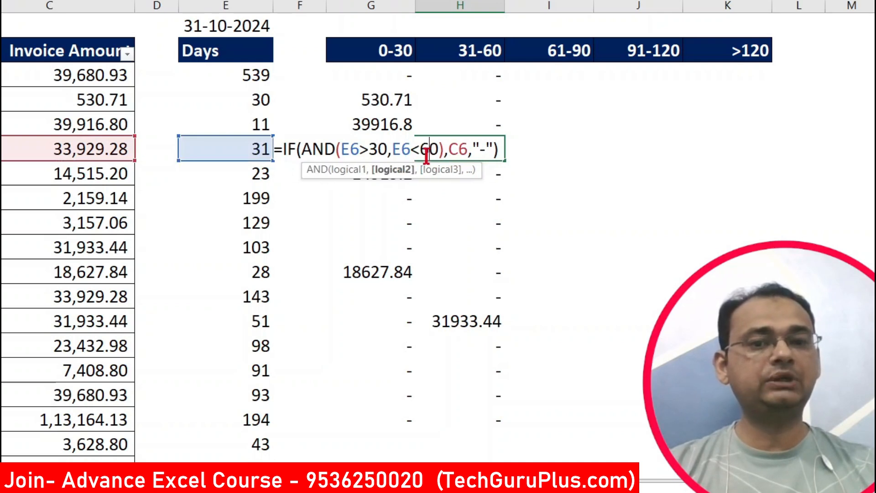
{"action": "key", "text": "Escape"}
{"action": "left_click", "coordinate": [267, 150]}
{"action": "type", "text": "60"}
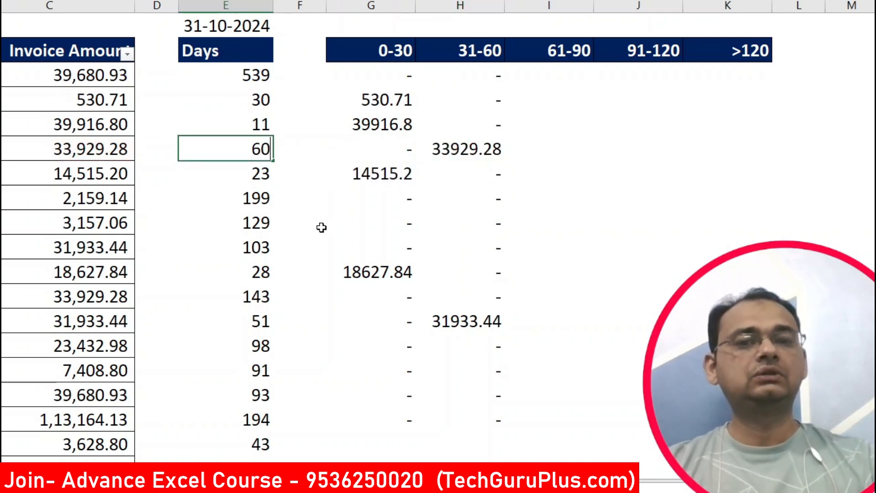
{"action": "key", "text": "Return"}
{"action": "left_click", "coordinate": [437, 147]}
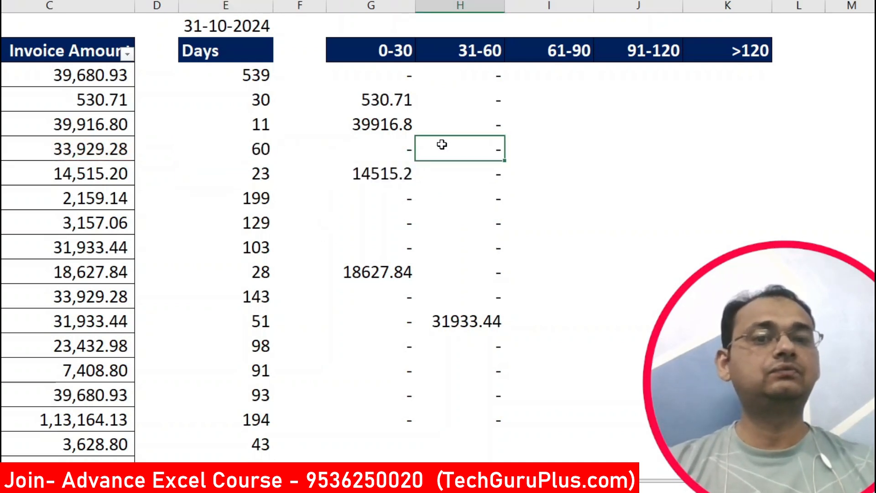
Step: Change the upper test in H3's 31-60 formula to E3<=60 and fill it down to H17
{"action": "left_click", "coordinate": [471, 76]}
{"action": "double_click", "coordinate": [471, 76]}
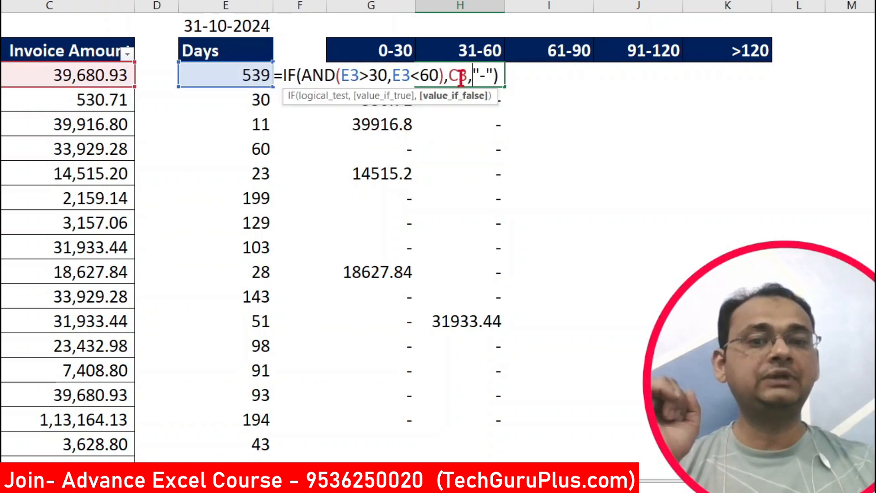
{"action": "left_click", "coordinate": [416, 76]}
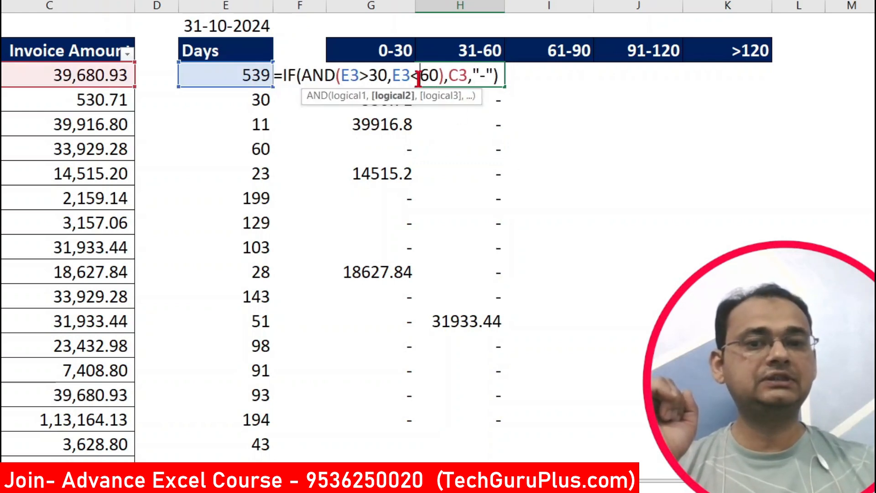
{"action": "type", "text": "="}
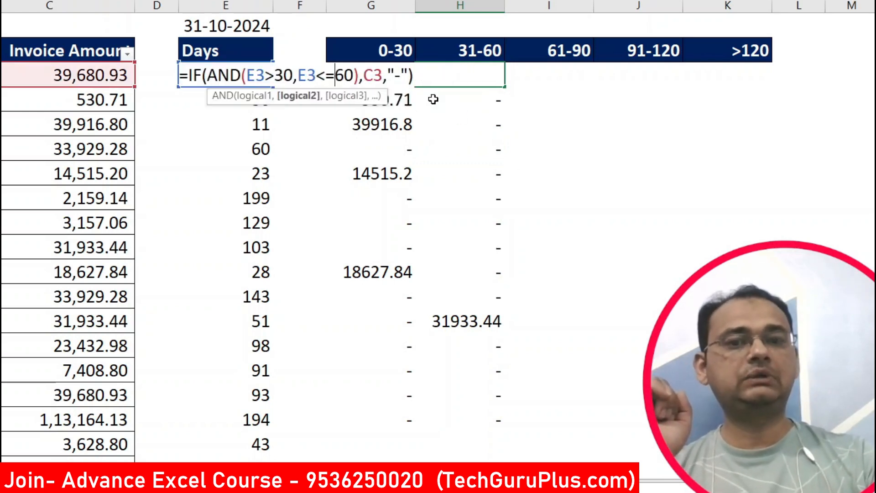
{"action": "key", "text": "Return"}
{"action": "left_click", "coordinate": [484, 80]}
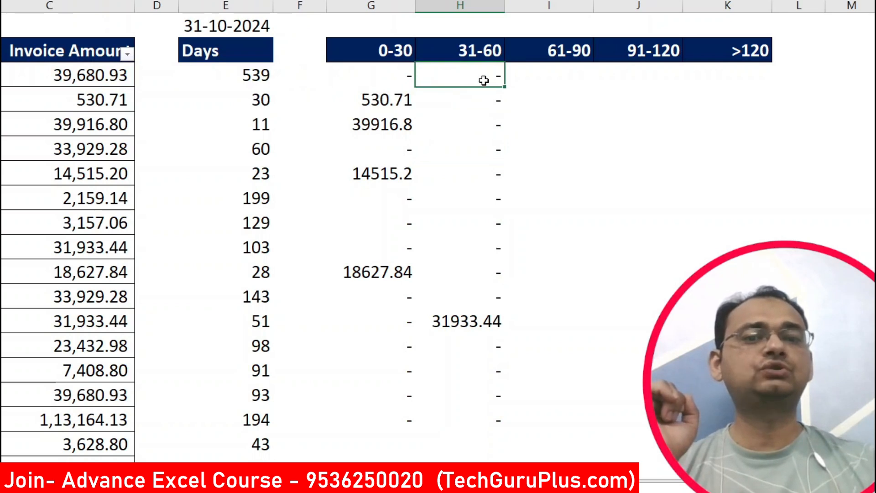
{"action": "left_click_drag", "start_coordinate": [505, 91], "coordinate": [503, 431]}
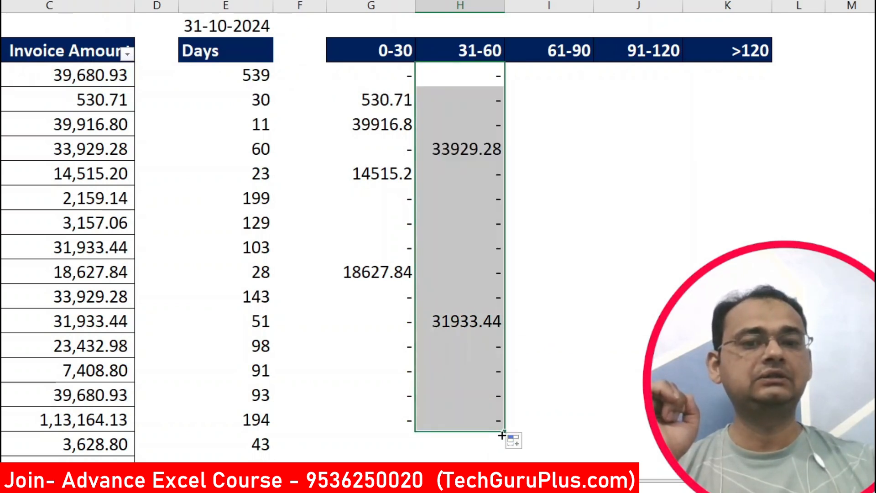
Step: Check the 31-60 result in row 6, then enter 60 as the days in E8 to test that row too
{"action": "left_click", "coordinate": [445, 147]}
{"action": "left_click", "coordinate": [267, 150]}
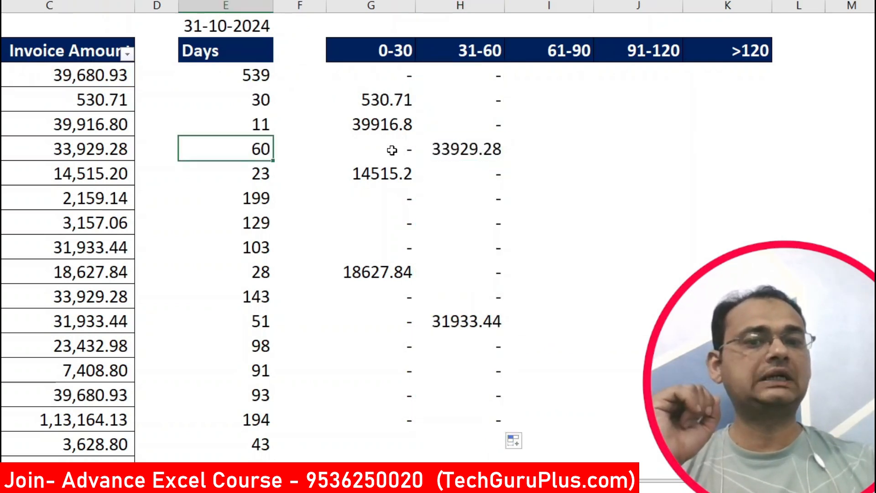
{"action": "left_click", "coordinate": [442, 150]}
{"action": "left_click", "coordinate": [253, 198]}
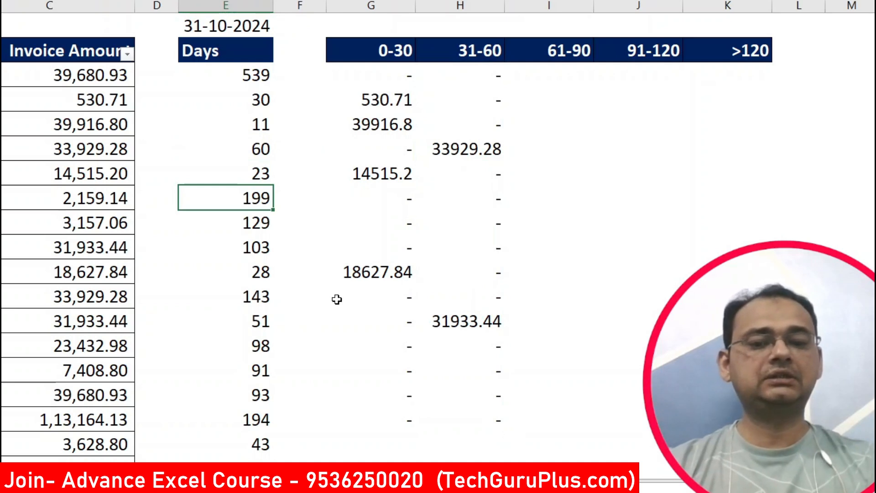
{"action": "type", "text": "60"}
{"action": "key", "text": "Return"}
{"action": "left_click", "coordinate": [453, 188]}
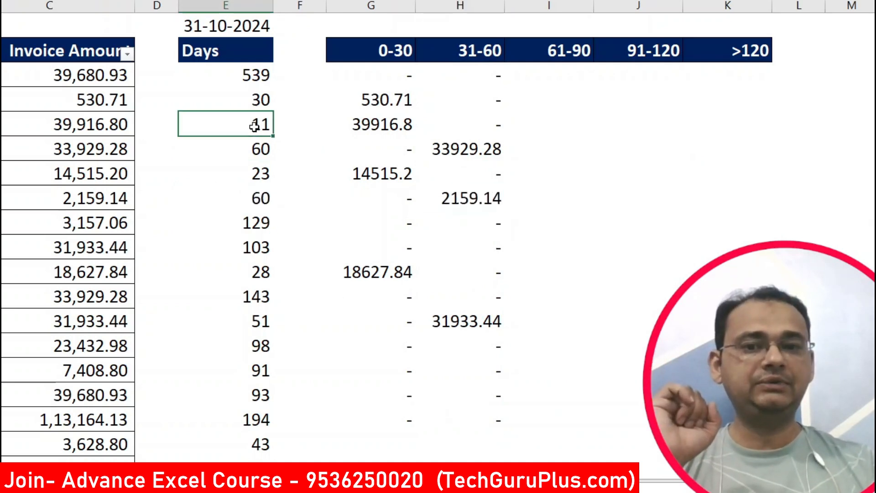
Step: Restore the calculated days over the test values by filling E3's formula down the Days column
{"action": "left_click_drag", "start_coordinate": [256, 127], "coordinate": [258, 219]}
{"action": "left_click", "coordinate": [267, 77]}
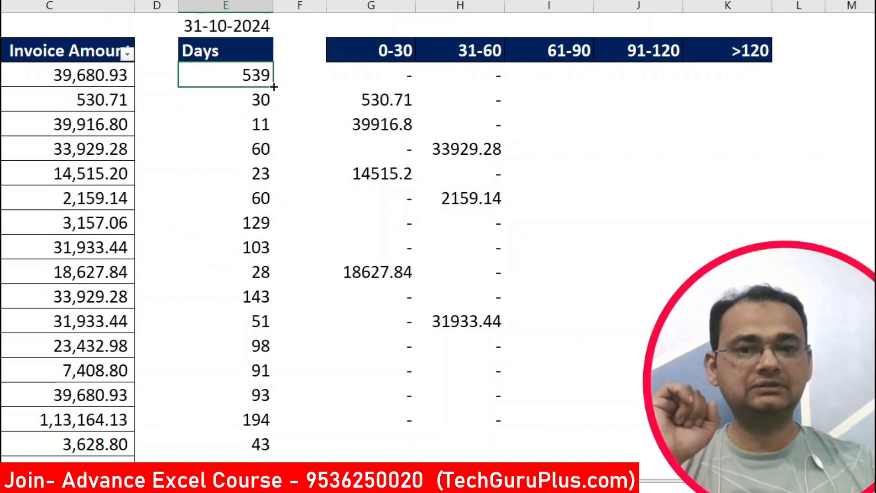
{"action": "left_click_drag", "start_coordinate": [276, 91], "coordinate": [277, 461]}
{"action": "left_click", "coordinate": [332, 229]}
Step: Copy the text of the 31-60 formula in H3 into I3 under the 61-90 header
{"action": "left_click_drag", "start_coordinate": [557, 77], "coordinate": [672, 69]}
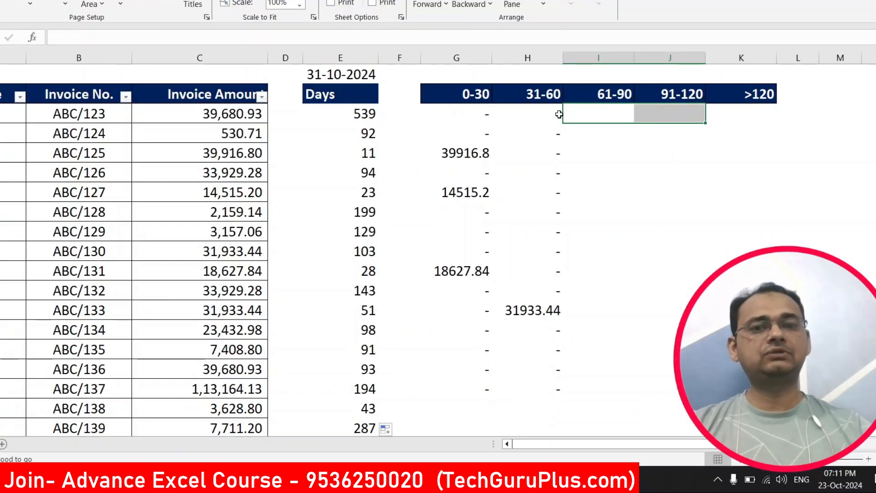
{"action": "left_click", "coordinate": [559, 114]}
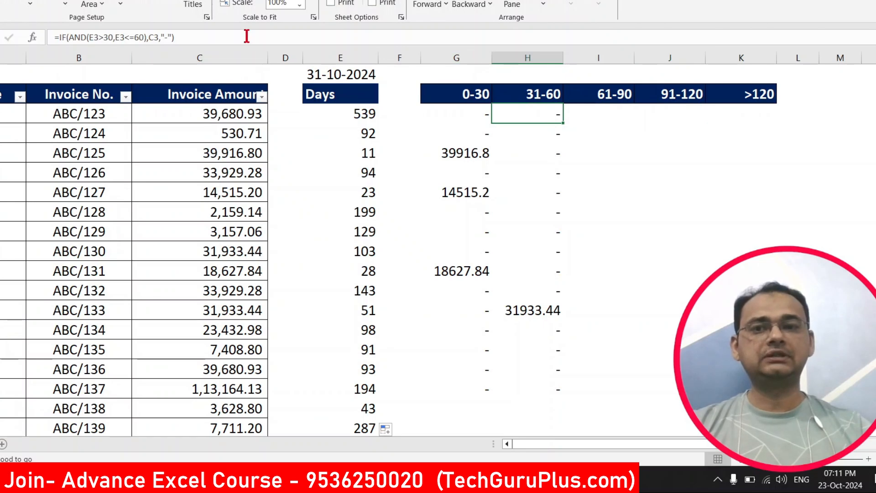
{"action": "left_click_drag", "start_coordinate": [247, 36], "coordinate": [29, 38]}
{"action": "key", "text": "ctrl+c"}
{"action": "key", "text": "Escape"}
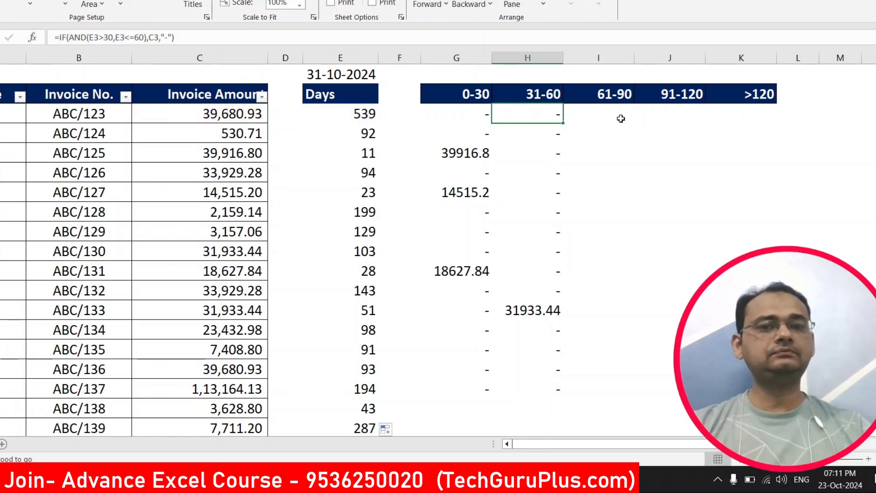
{"action": "key", "text": "Right"}
{"action": "key", "text": "ctrl+v"}
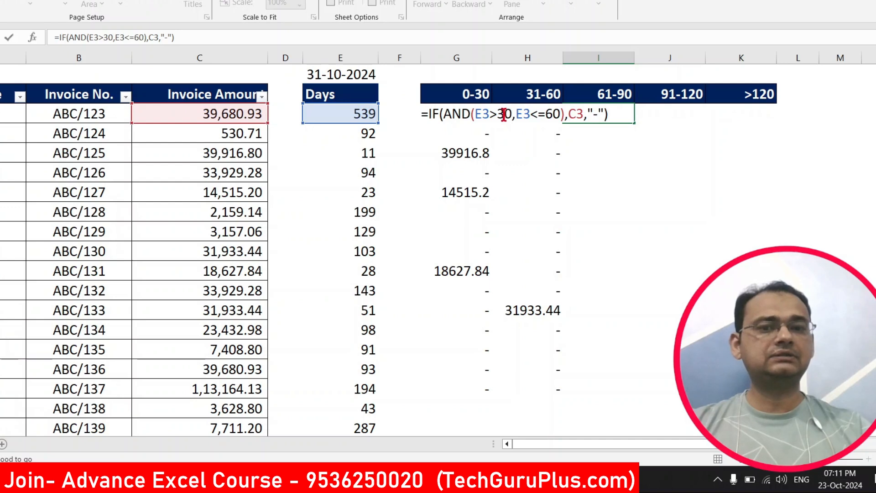
Step: Change the conditions in I3's formula to E3>60 and E3<=90, and fill it down to I17
{"action": "left_click_drag", "start_coordinate": [497, 113], "coordinate": [501, 149]}
{"action": "type", "text": "6"}
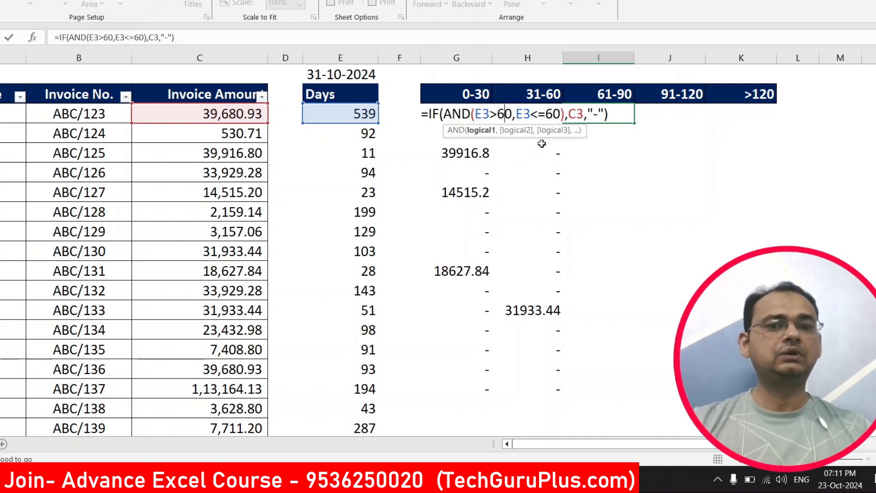
{"action": "left_click_drag", "start_coordinate": [546, 114], "coordinate": [553, 172]}
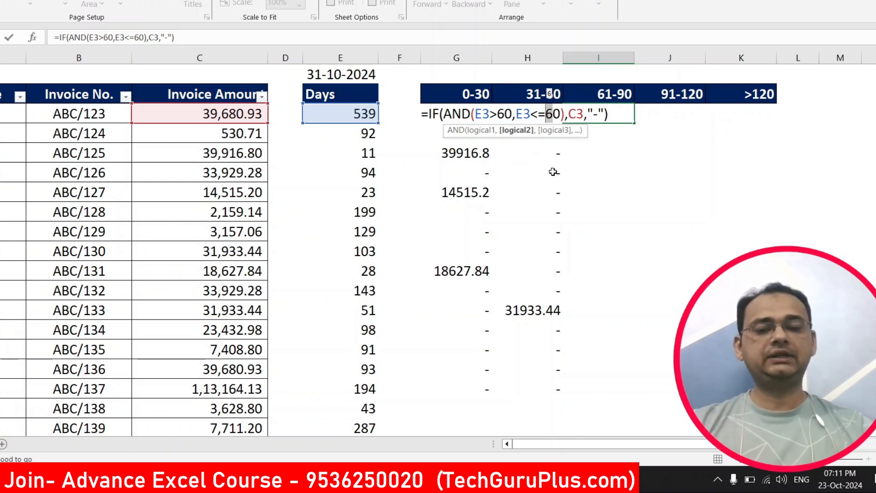
{"action": "type", "text": "9"}
{"action": "key", "text": "Return"}
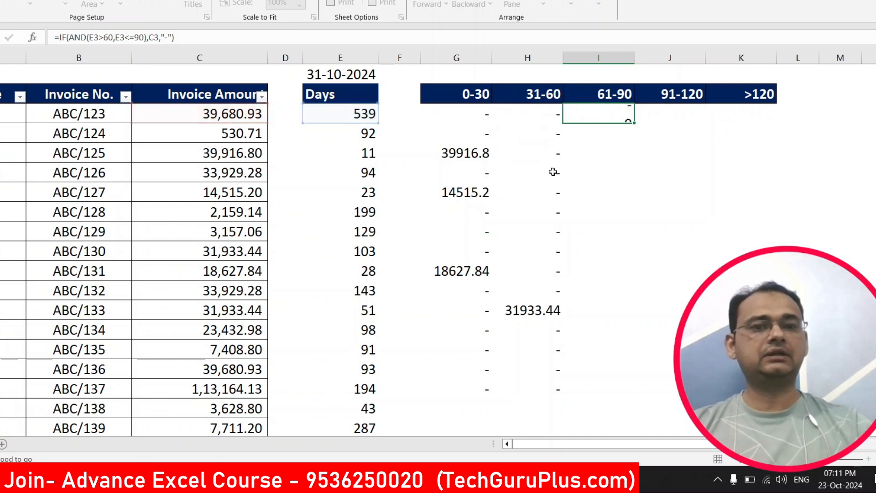
{"action": "left_click", "coordinate": [605, 118]}
{"action": "left_click_drag", "start_coordinate": [633, 124], "coordinate": [631, 396]}
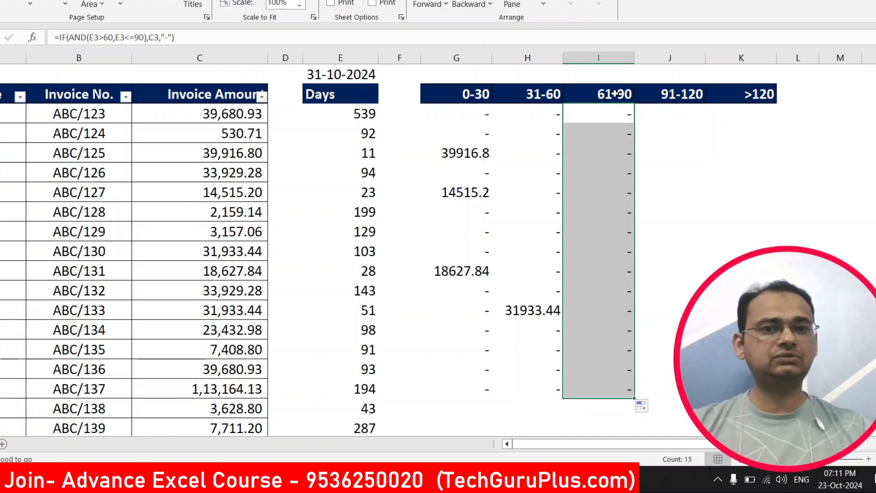
Step: Copy the text of the 61-90 formula in I3 into J3 under the 91-120 header
{"action": "left_click", "coordinate": [670, 114]}
{"action": "left_click", "coordinate": [630, 110]}
{"action": "double_click", "coordinate": [630, 112]}
{"action": "left_click_drag", "start_coordinate": [628, 117], "coordinate": [427, 114]}
{"action": "key", "text": "ctrl+c"}
{"action": "key", "text": "Escape"}
{"action": "left_click", "coordinate": [678, 115]}
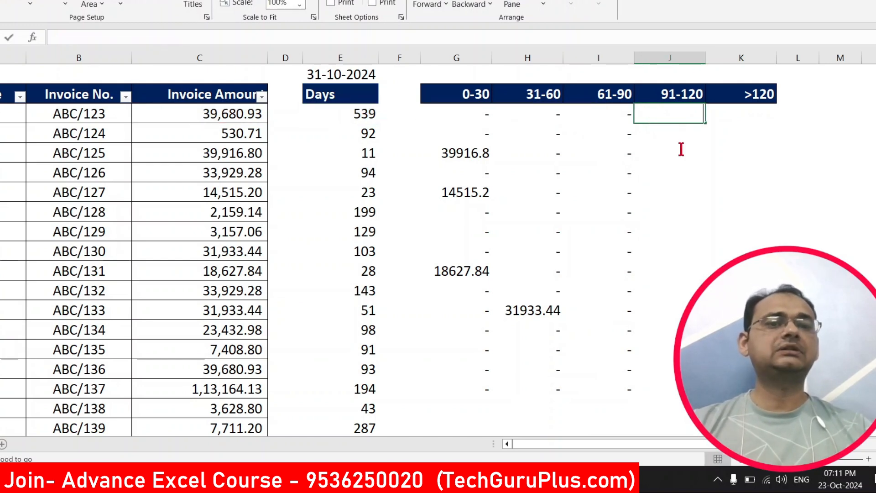
{"action": "key", "text": "F2"}
{"action": "key", "text": "ctrl+v"}
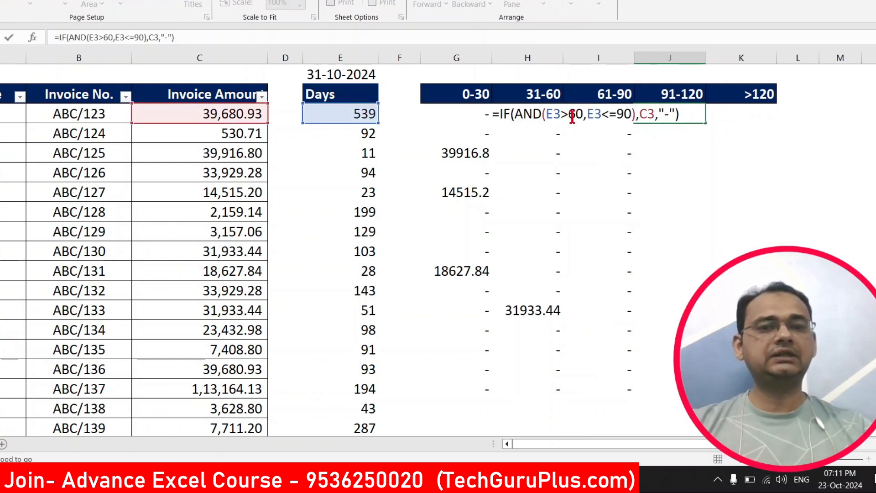
Step: Change the conditions in J3's formula to E3>90 and E3<=120, and fill it down to J17
{"action": "left_click", "coordinate": [571, 117]}
{"action": "key", "text": "BackSpace"}
{"action": "type", "text": "9"}
{"action": "key", "text": "Right"}
{"action": "key", "text": "Right"}
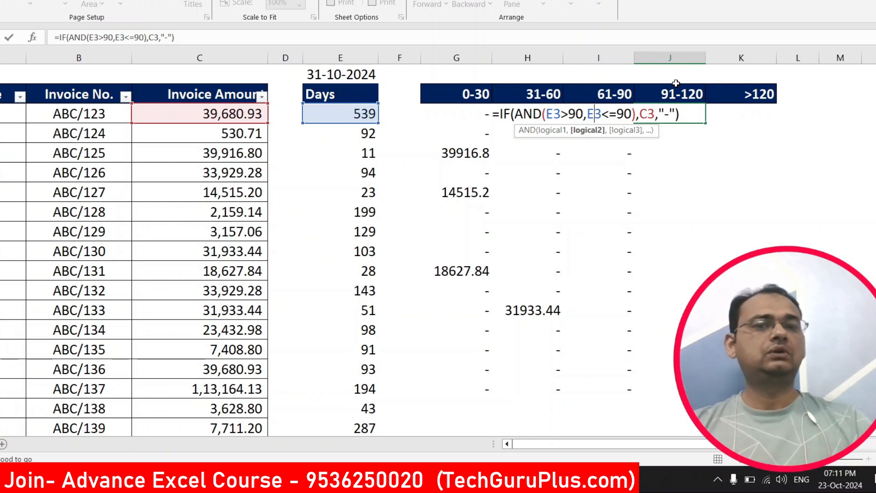
{"action": "type", "text": "12"}
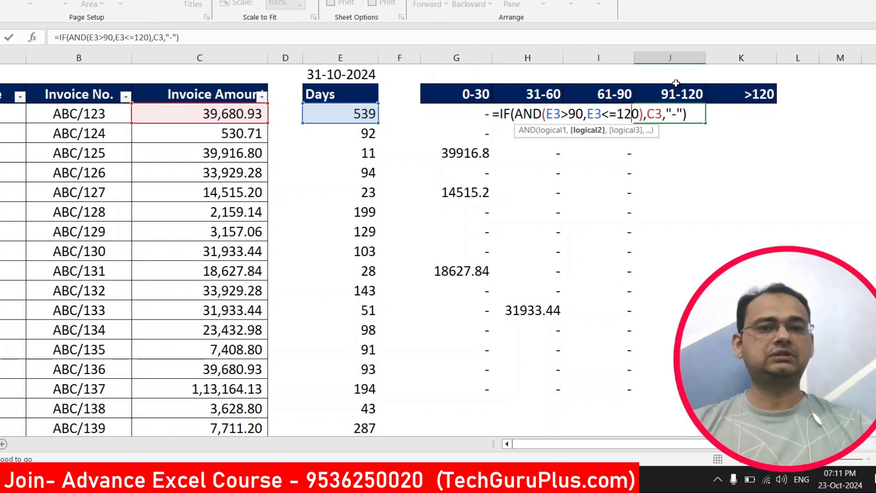
{"action": "key", "text": "Return"}
{"action": "left_click", "coordinate": [701, 116]}
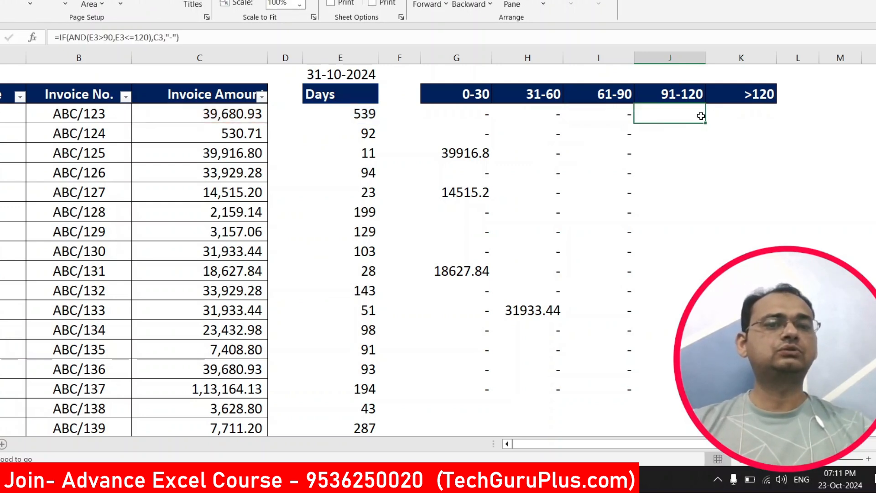
{"action": "left_click_drag", "start_coordinate": [703, 122], "coordinate": [703, 393]}
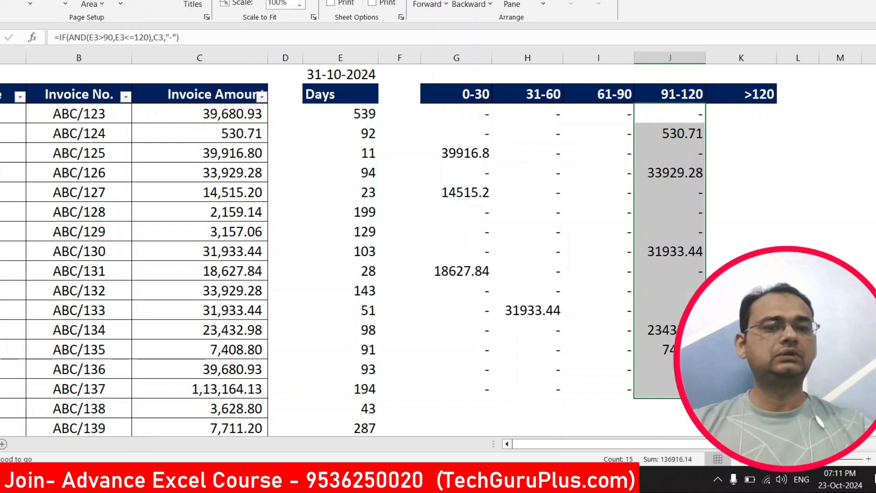
{"action": "left_click", "coordinate": [666, 126]}
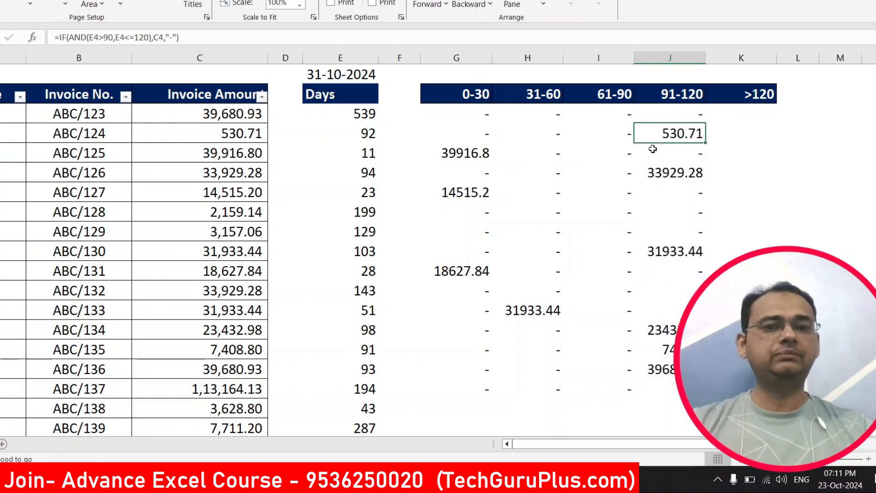
{"action": "left_click", "coordinate": [681, 119]}
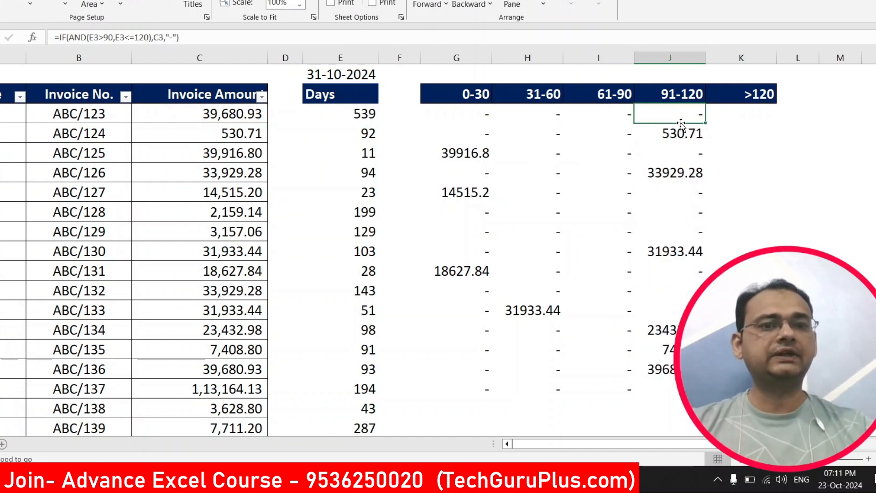
{"action": "left_click", "coordinate": [752, 117]}
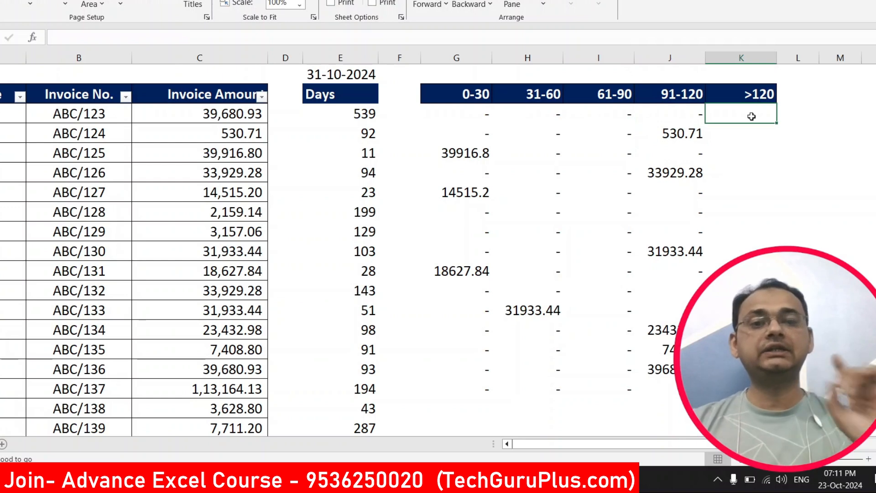
{"action": "left_click", "coordinate": [665, 94]}
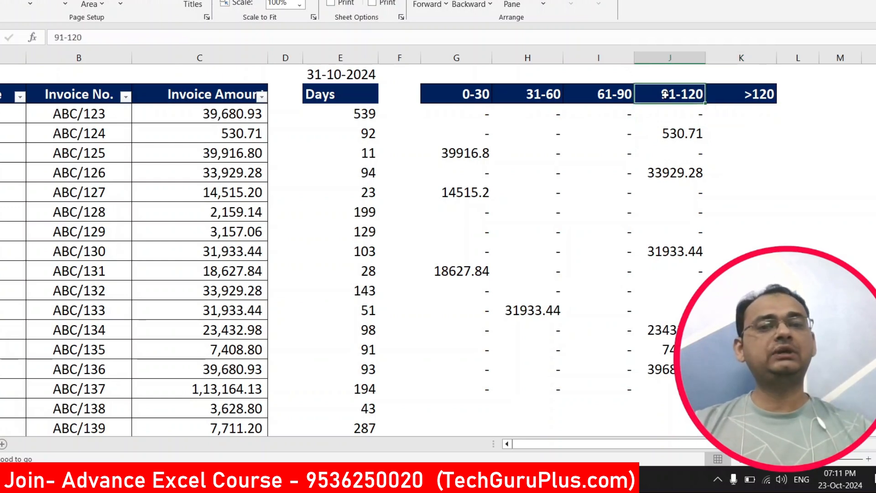
{"action": "left_click", "coordinate": [746, 97]}
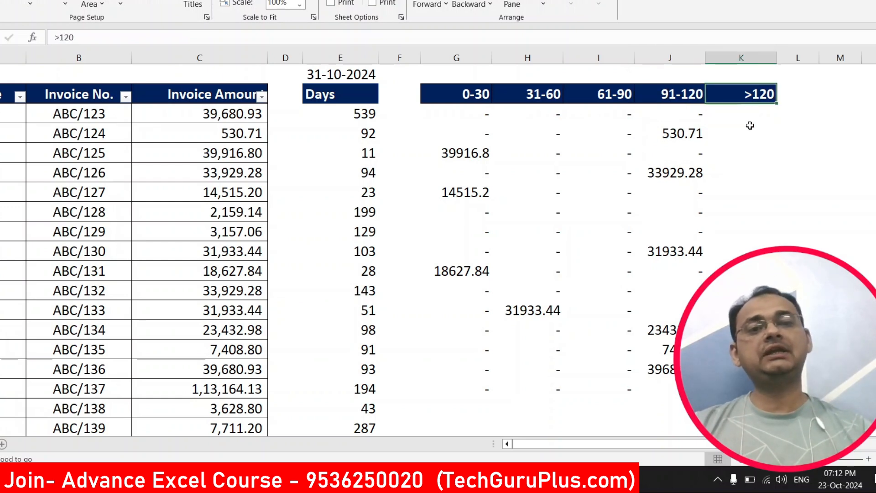
{"action": "left_click", "coordinate": [748, 114]}
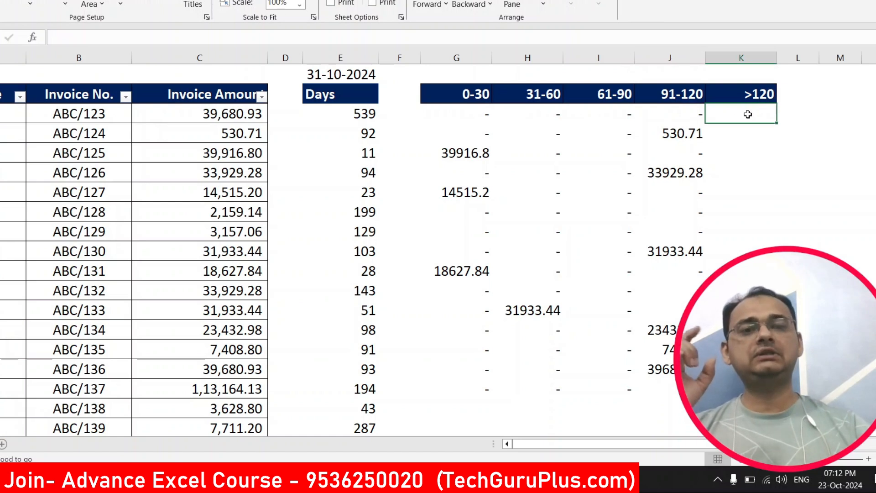
{"action": "double_click", "coordinate": [748, 114]}
{"action": "key", "text": "ctrl+v"}
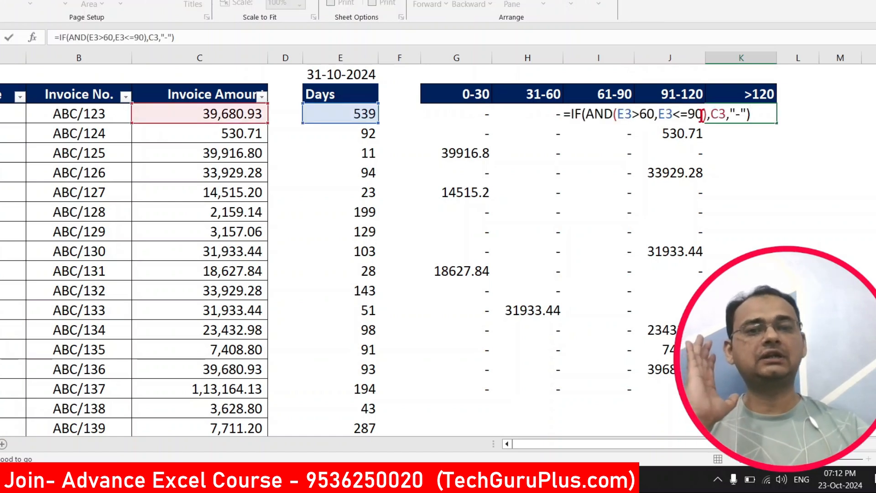
{"action": "key", "text": "Escape"}
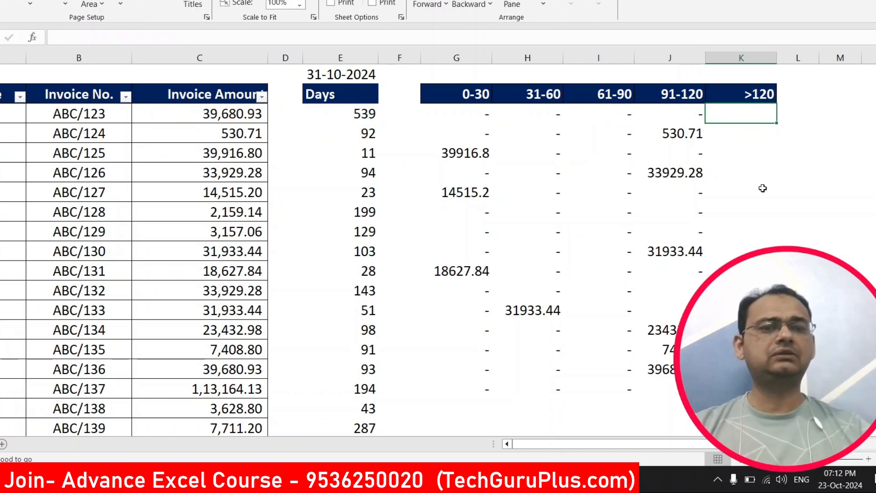
Step: Enter the formula =IF(E3>120,C3,"-") in K3 under the >120 header
{"action": "type", "text": "=IF("}
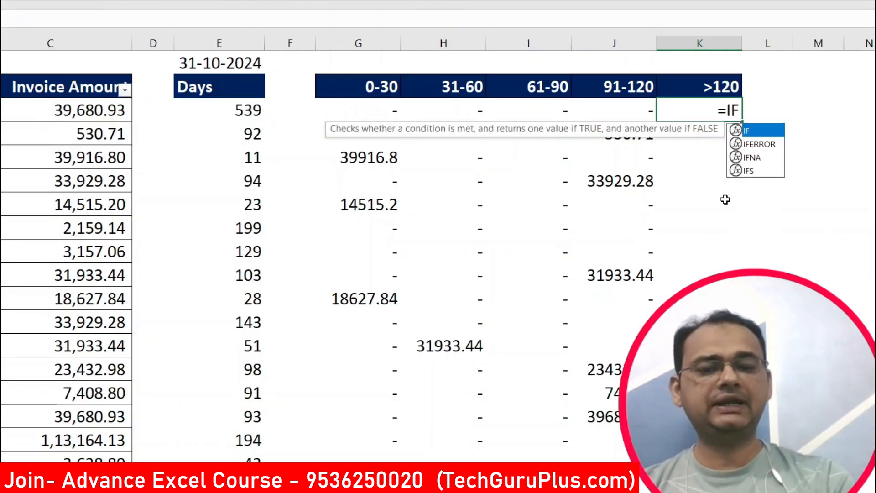
{"action": "left_click", "coordinate": [254, 112]}
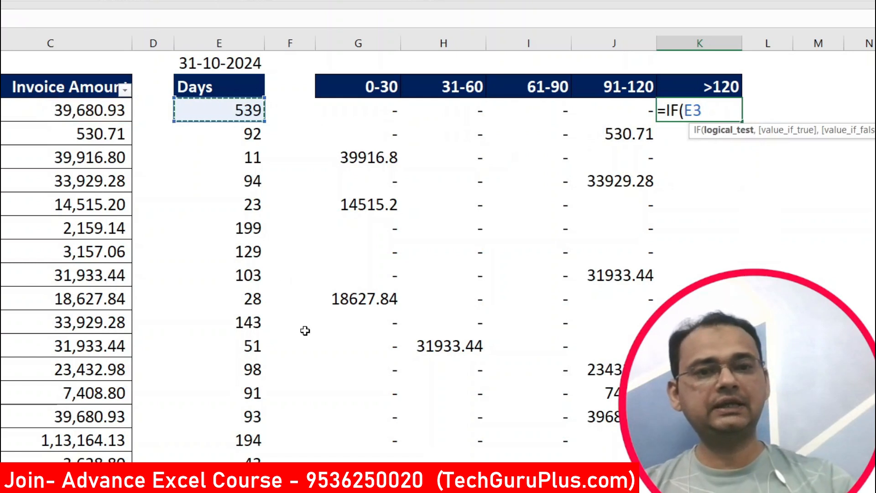
{"action": "type", "text": ">120,C3"}
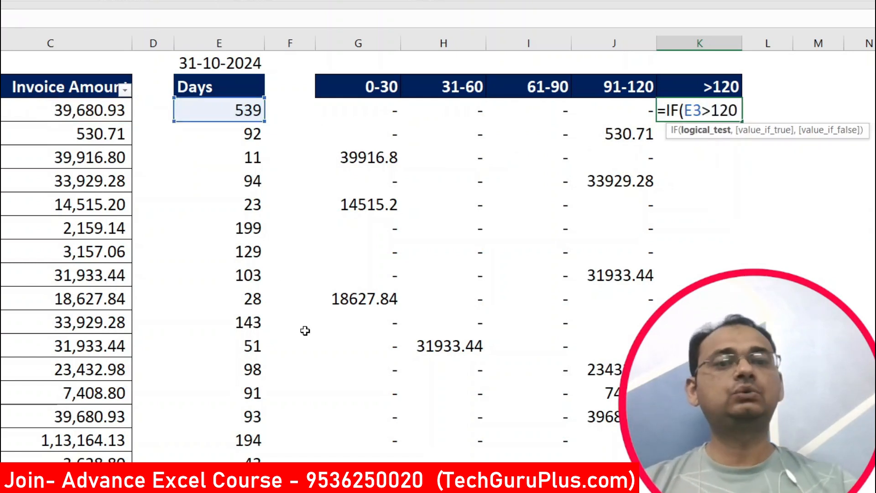
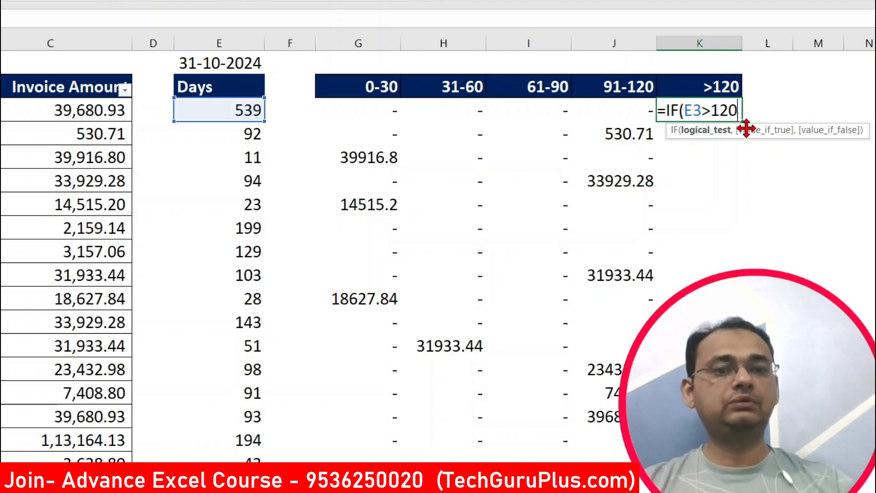
{"action": "type", "text": ","}
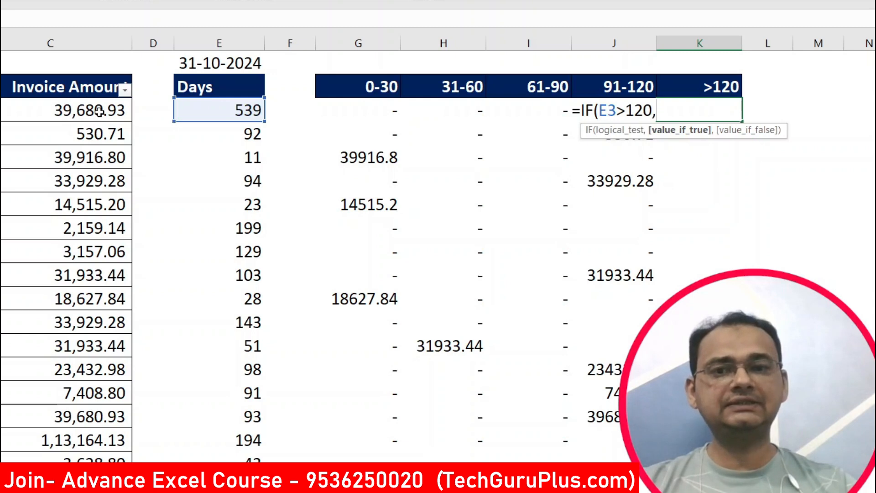
{"action": "left_click", "coordinate": [115, 115]}
{"action": "type", "text": ","}
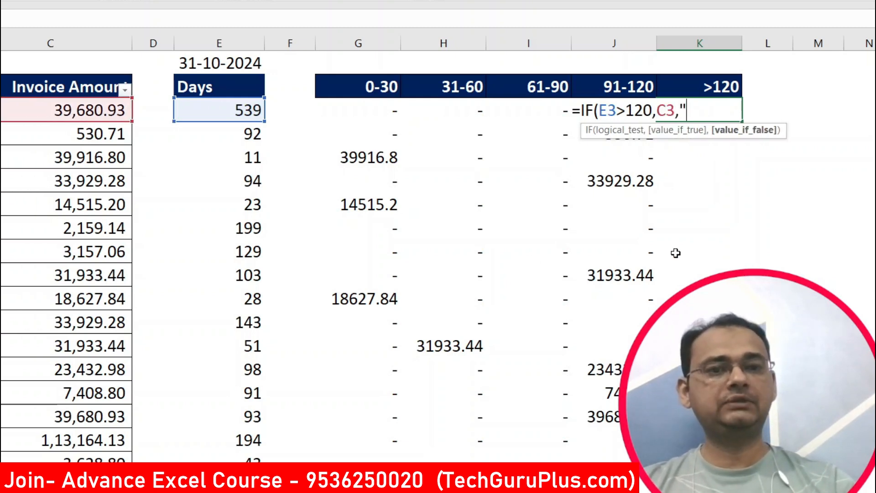
{"action": "type", "text": "\"-\")"}
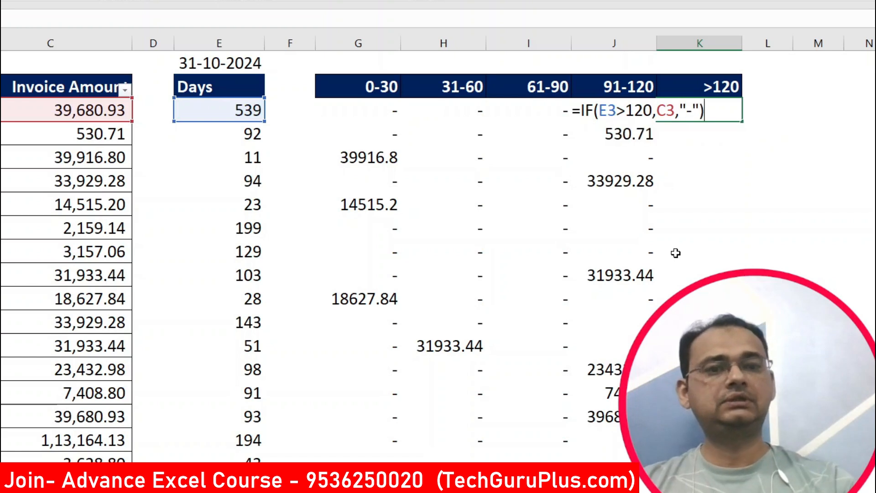
{"action": "key", "text": "Return"}
Step: Fill K3's formula down the >120 column to K16
{"action": "left_click", "coordinate": [720, 112]}
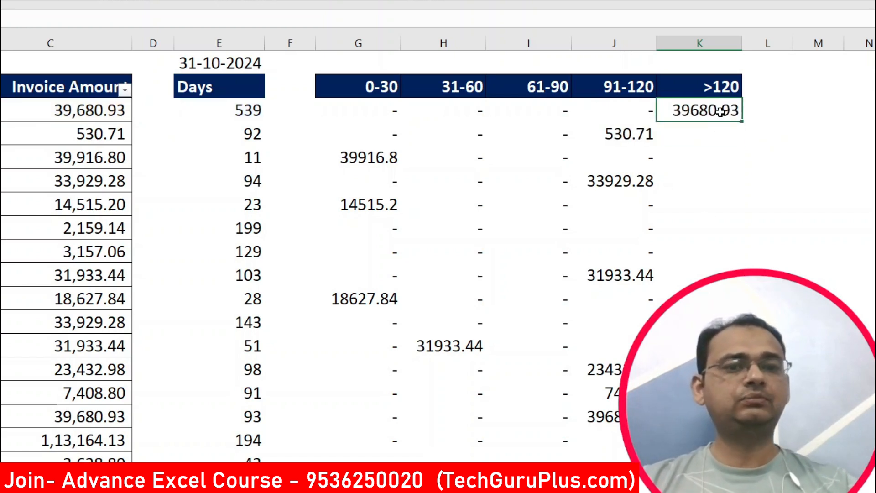
{"action": "left_click_drag", "start_coordinate": [741, 124], "coordinate": [736, 301]}
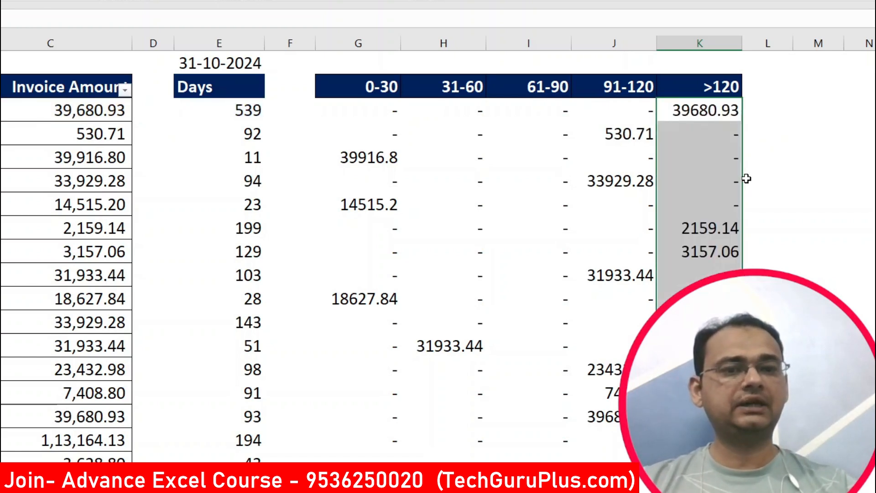
{"action": "left_click", "coordinate": [715, 111]}
{"action": "left_click", "coordinate": [714, 182]}
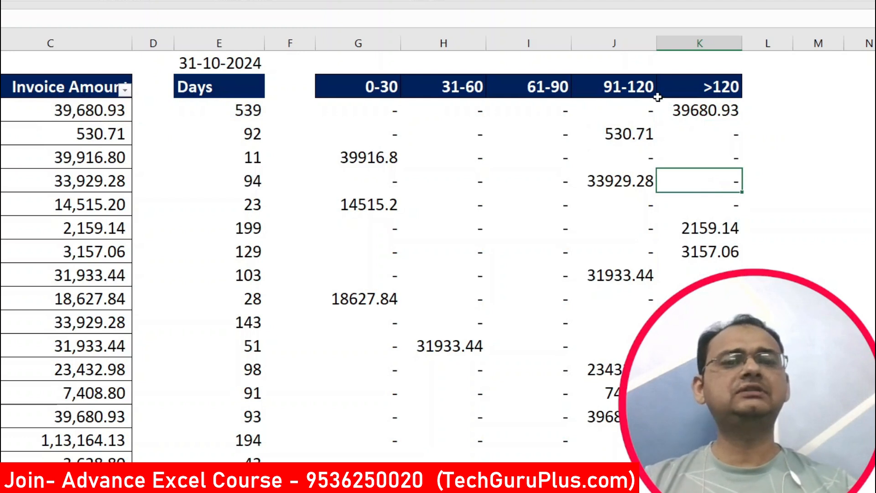
{"action": "left_click", "coordinate": [721, 92]}
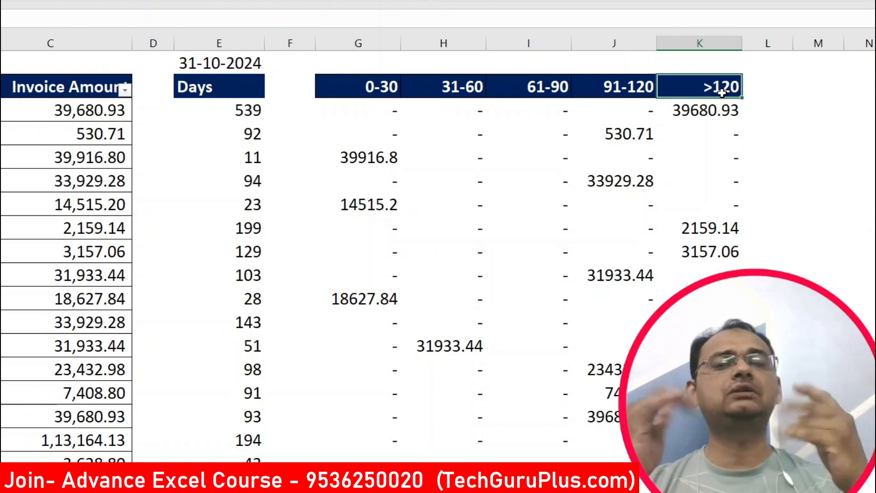
{"action": "left_click_drag", "start_coordinate": [720, 114], "coordinate": [721, 229]}
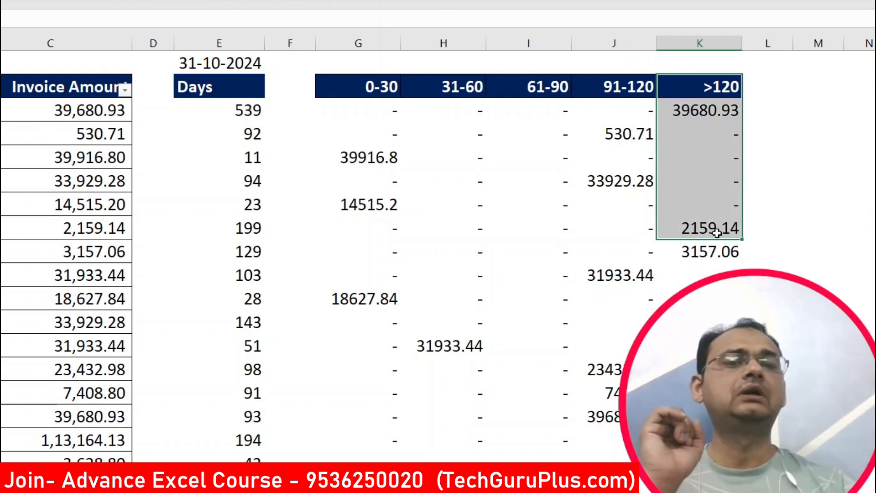
{"action": "left_click", "coordinate": [711, 173]}
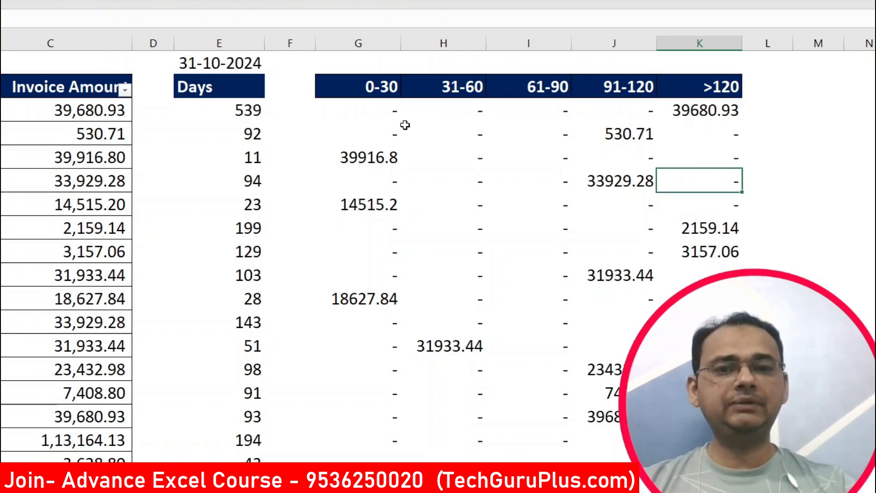
{"action": "left_click", "coordinate": [664, 196]}
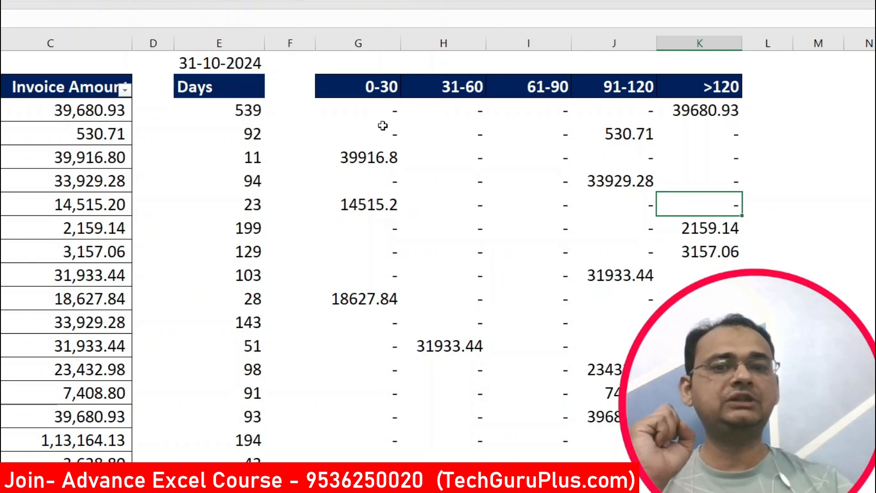
{"action": "left_click", "coordinate": [381, 166]}
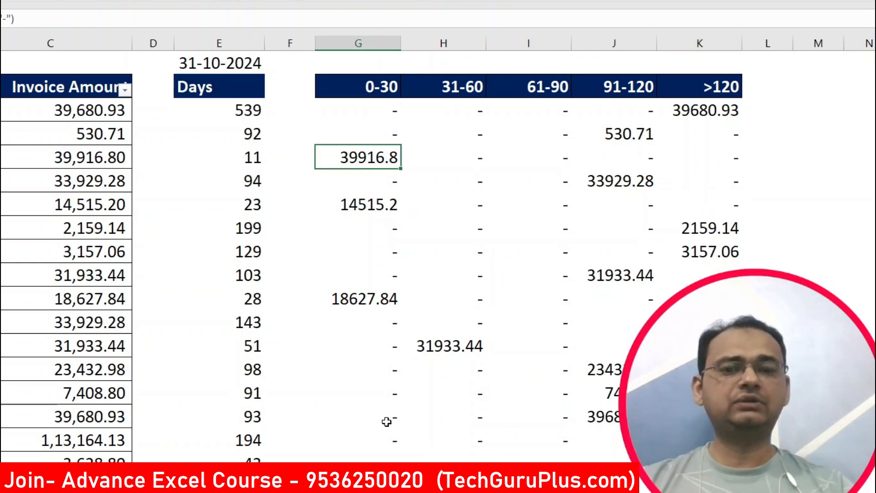
Step: Fill the ageing formulas of G16:K16 down all five bucket columns to the last invoice row
{"action": "scroll", "coordinate": [382, 418], "scroll_direction": "down", "scroll_amount": 4}
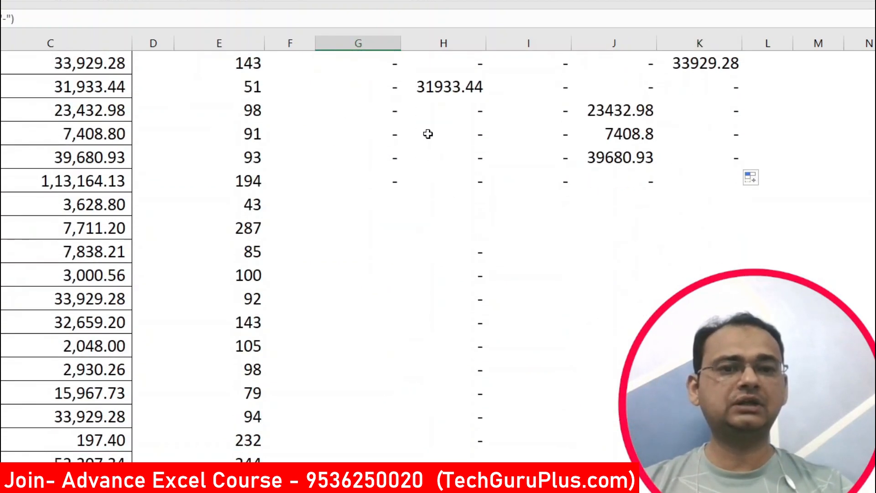
{"action": "left_click_drag", "start_coordinate": [382, 135], "coordinate": [735, 134]}
{"action": "mouse_move", "coordinate": [363, 160]}
{"action": "left_mouse_down"}
{"action": "mouse_move", "coordinate": [717, 162]}
{"action": "mouse_move", "coordinate": [740, 217]}
{"action": "mouse_move", "coordinate": [742, 472]}
{"action": "mouse_move", "coordinate": [741, 431]}
{"action": "mouse_move", "coordinate": [741, 449]}
{"action": "left_mouse_up"}
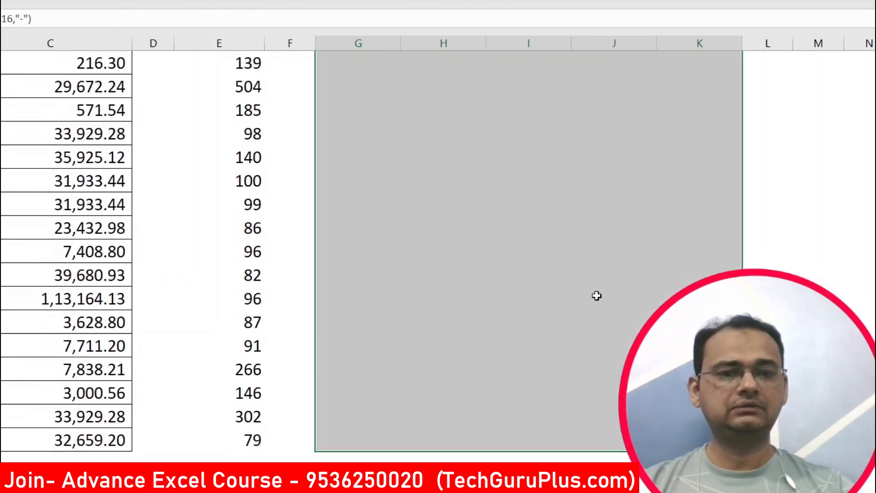
{"action": "scroll", "coordinate": [597, 295], "scroll_direction": "up", "scroll_amount": 1}
{"action": "scroll", "coordinate": [597, 295], "scroll_direction": "up", "scroll_amount": 20}
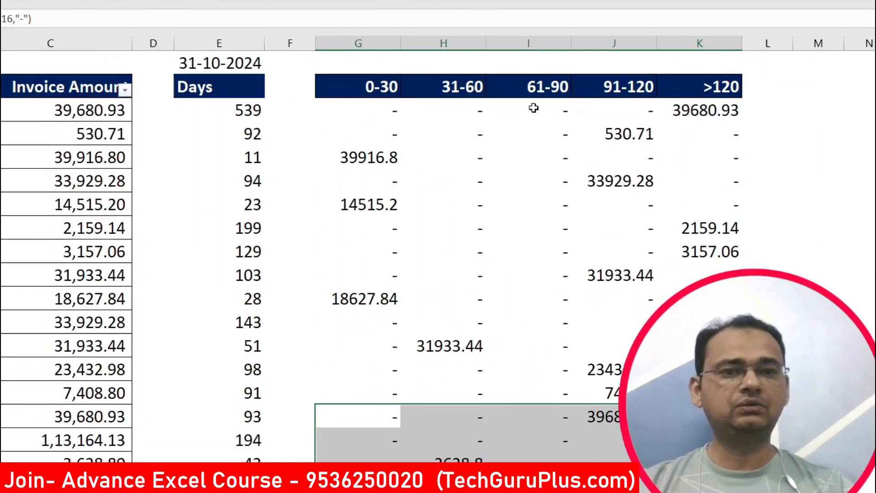
Step: Examine the filled bucket columns down the invoice list, especially the amounts under the 61-90 header
{"action": "left_click_drag", "start_coordinate": [533, 107], "coordinate": [532, 275]}
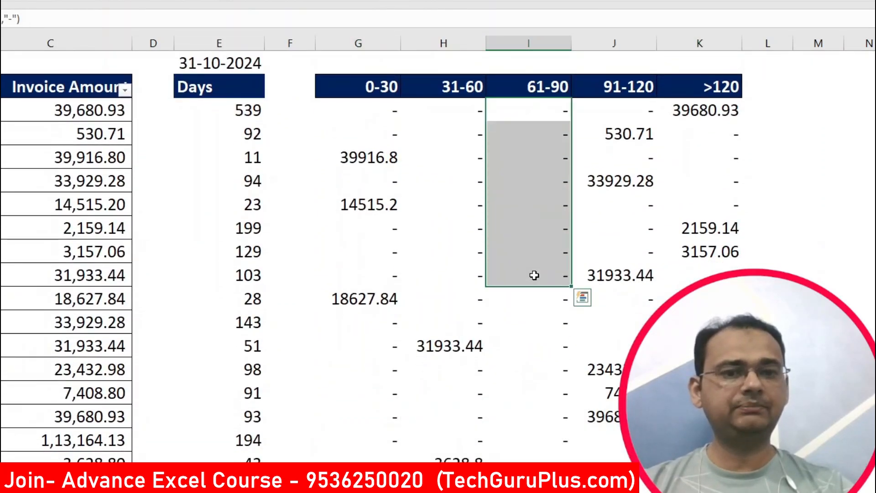
{"action": "scroll", "coordinate": [532, 274], "scroll_direction": "down", "scroll_amount": 4}
{"action": "left_click", "coordinate": [535, 185]}
{"action": "scroll", "coordinate": [534, 305], "scroll_direction": "down", "scroll_amount": 4}
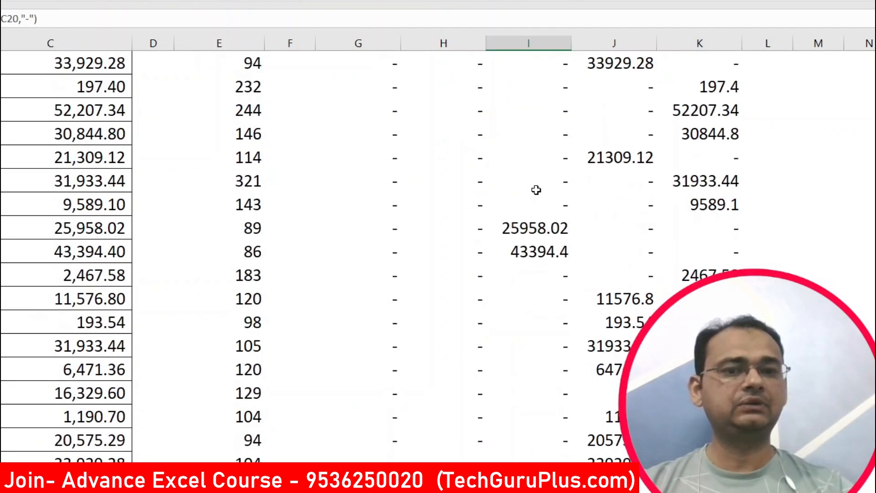
{"action": "left_click", "coordinate": [538, 231]}
{"action": "scroll", "coordinate": [540, 231], "scroll_direction": "down", "scroll_amount": 3}
{"action": "scroll", "coordinate": [542, 231], "scroll_direction": "down", "scroll_amount": 9}
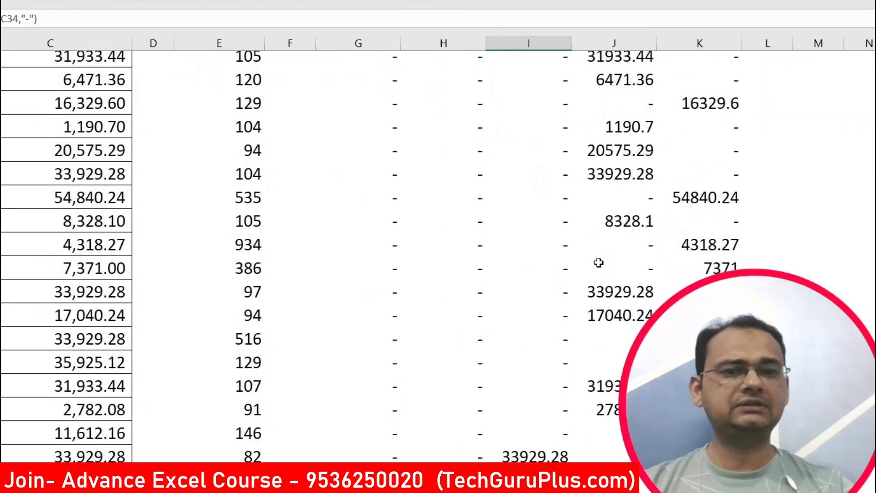
{"action": "scroll", "coordinate": [598, 263], "scroll_direction": "up", "scroll_amount": 20}
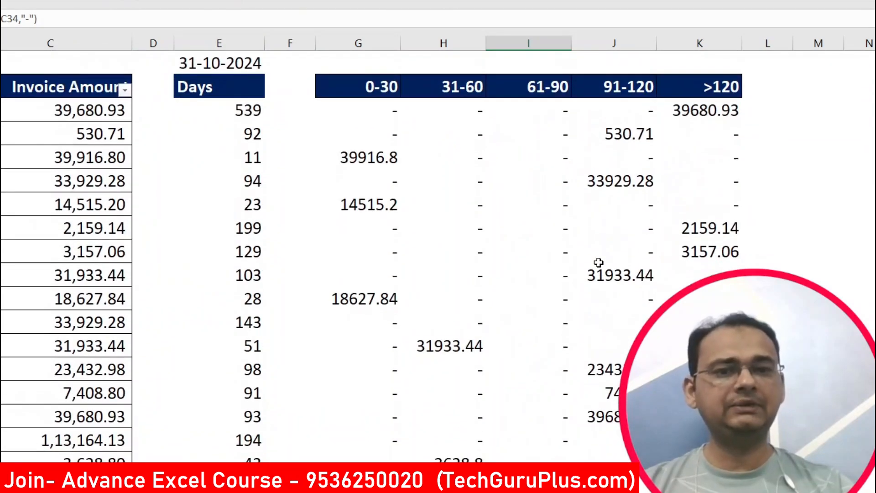
{"action": "left_click", "coordinate": [392, 297]}
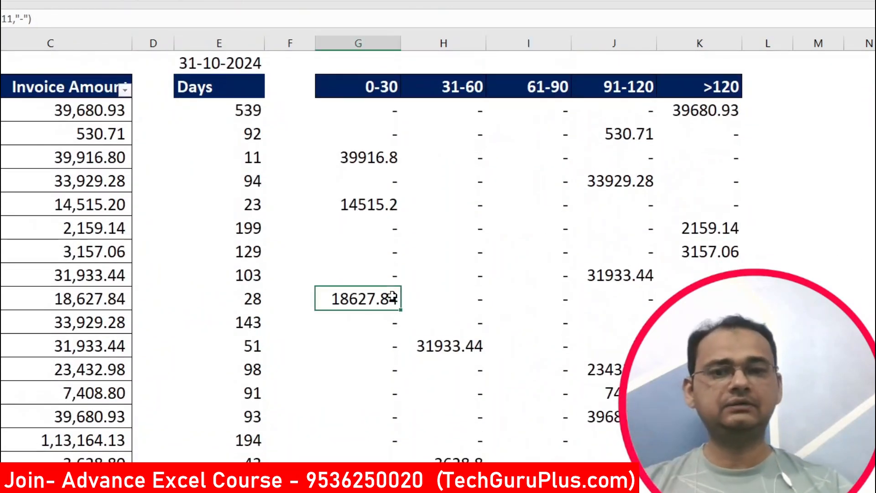
Step: Total the 0-30 column with =SUM(G3:G140) in the row directly below the last invoice
{"action": "scroll", "coordinate": [392, 296], "scroll_direction": "down", "scroll_amount": 15}
{"action": "key", "text": "Up"}
{"action": "key", "text": "Up"}
{"action": "key", "text": "Up"}
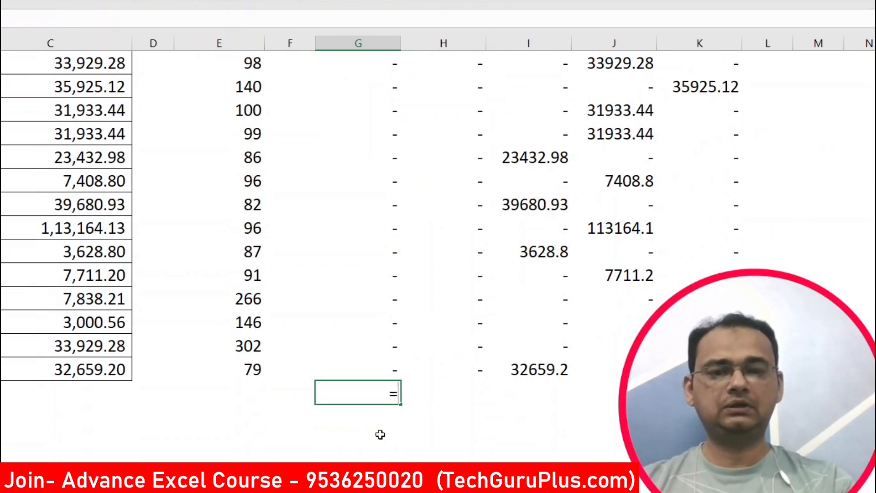
{"action": "type", "text": "=SUM"}
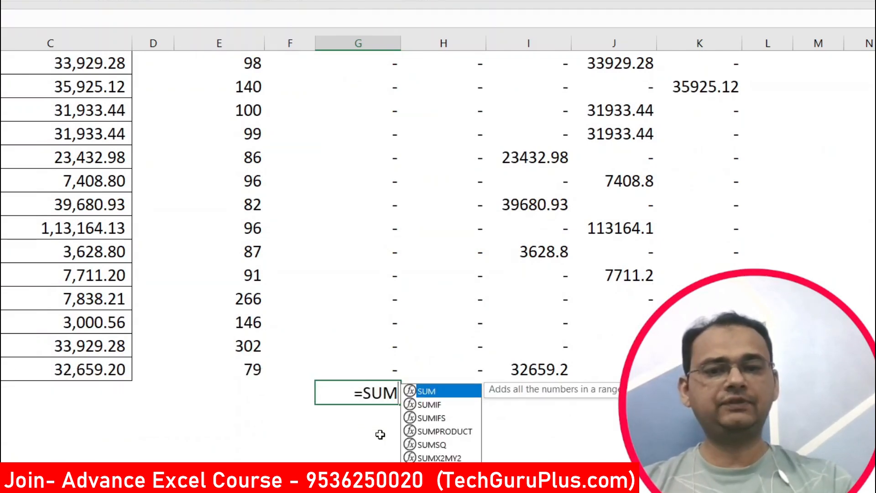
{"action": "key", "text": "Escape"}
{"action": "key", "text": "Escape"}
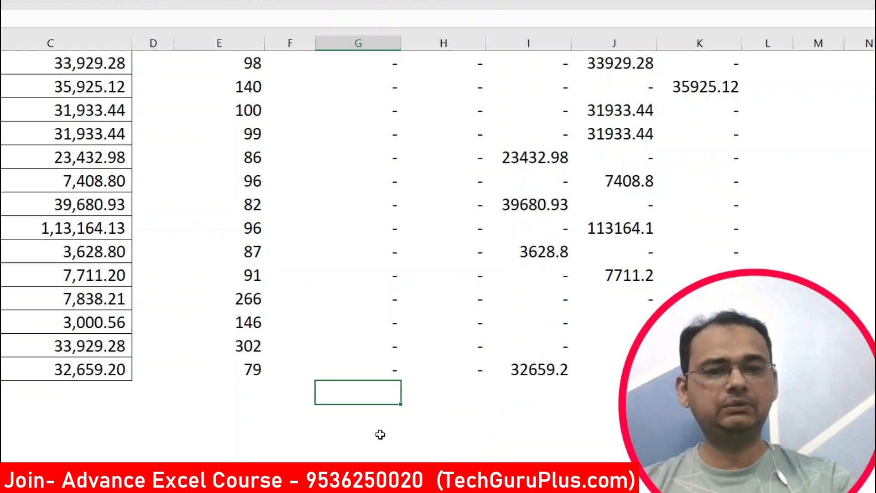
{"action": "type", "text": "=SUM()"}
{"action": "key", "text": "Left"}
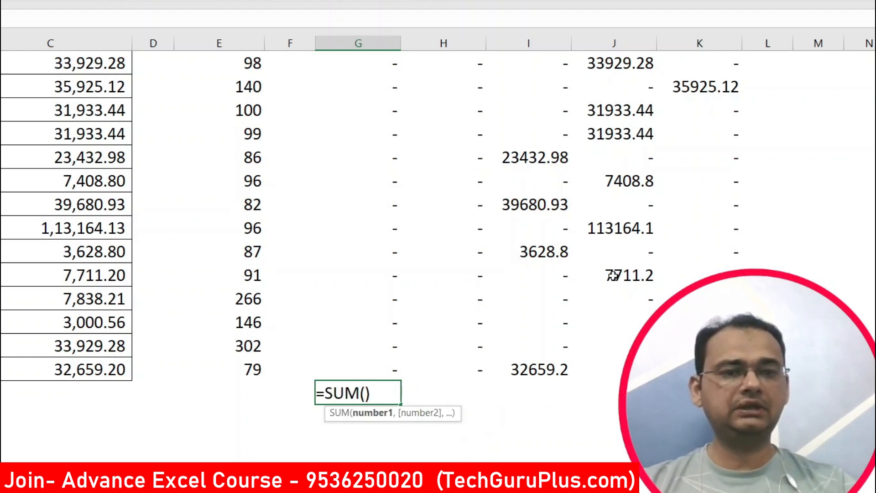
{"action": "left_click_drag", "start_coordinate": [379, 369], "coordinate": [388, 55]}
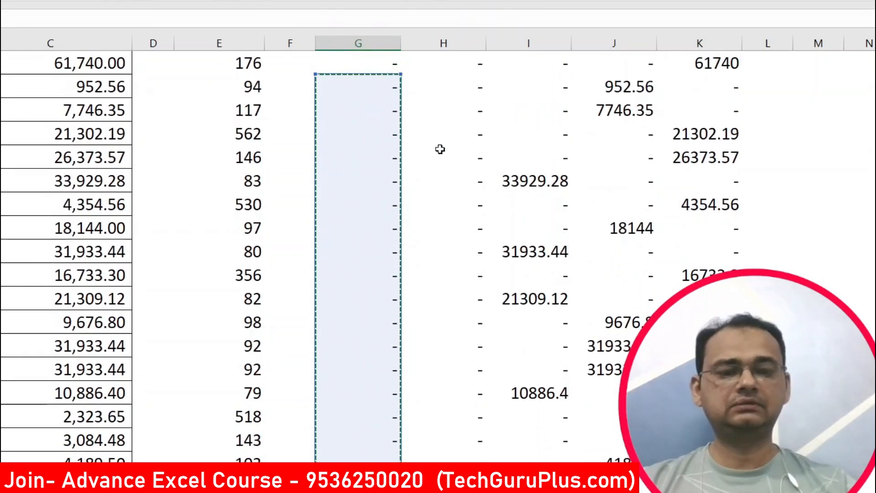
{"action": "key", "text": "ctrl+shift+Up"}
{"action": "key", "text": "shift+Down"}
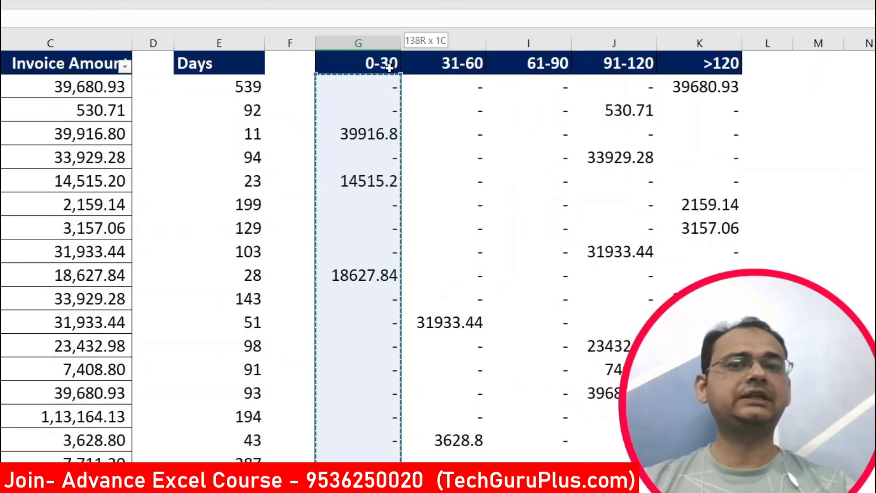
{"action": "key", "text": "Return"}
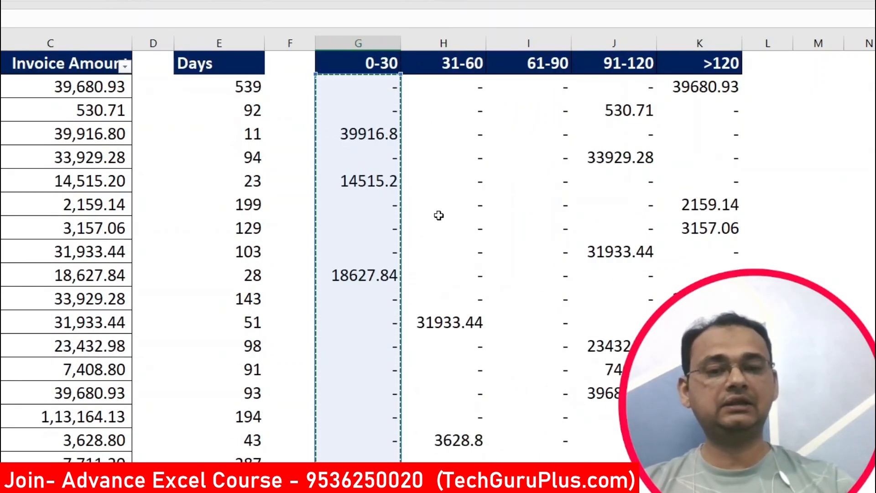
Step: Make the 0-30 column's sum bold and enter the label Total under the Days column in the same row
{"action": "left_click", "coordinate": [376, 440]}
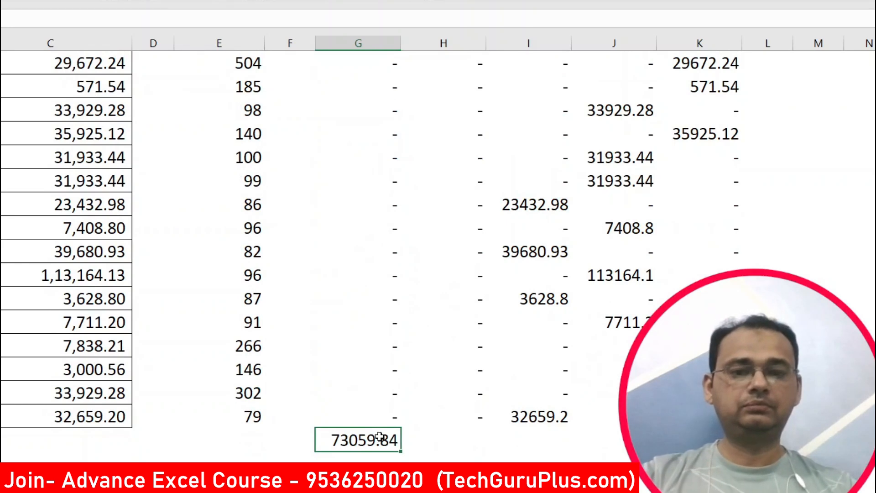
{"action": "key", "text": "ctrl+b"}
{"action": "left_click", "coordinate": [226, 441]}
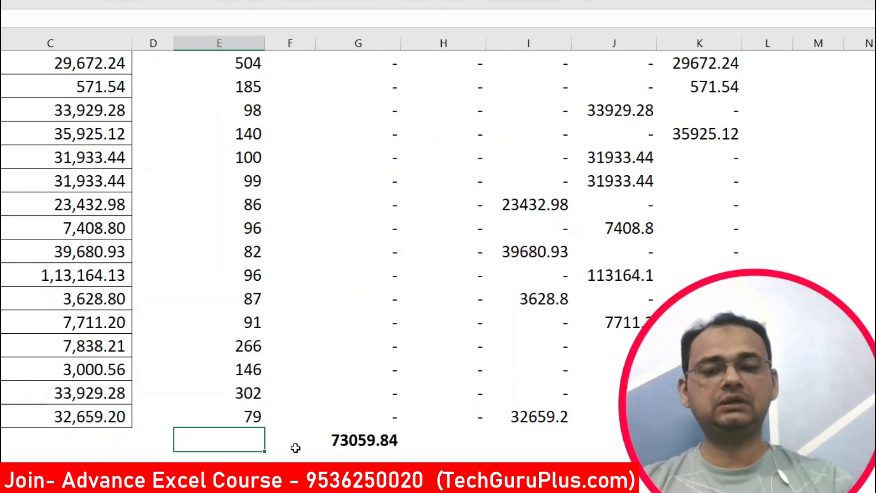
{"action": "type", "text": "Total"}
{"action": "left_click", "coordinate": [296, 448]}
Step: Fill the 0-30 total formula across to the >120 column and check the copied totals
{"action": "left_click", "coordinate": [362, 445]}
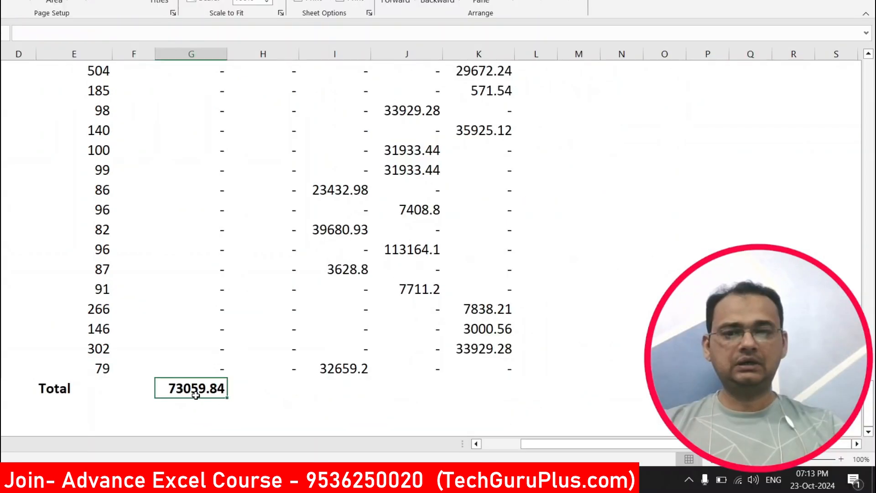
{"action": "left_click_drag", "start_coordinate": [227, 397], "coordinate": [507, 393]}
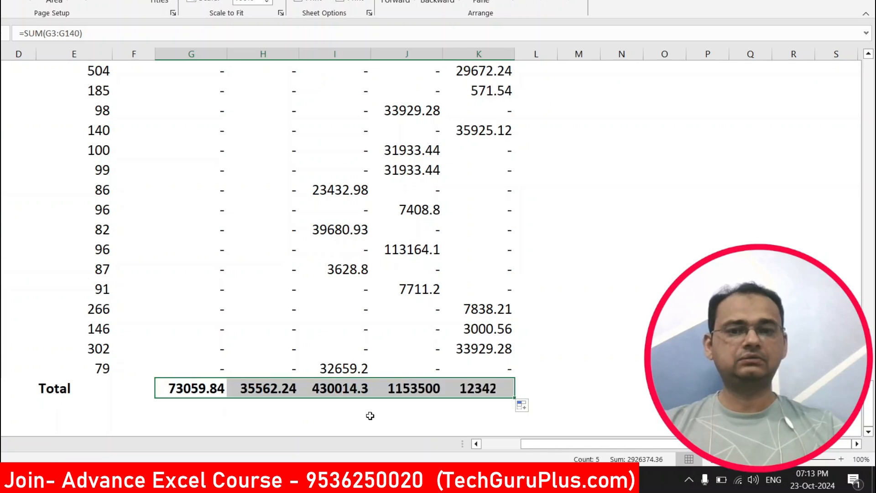
{"action": "left_click", "coordinate": [207, 388]}
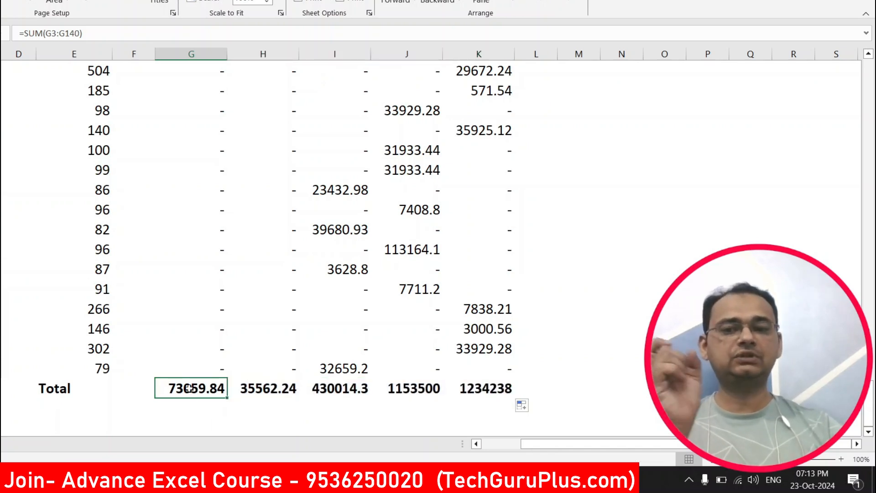
{"action": "left_click", "coordinate": [265, 388]}
{"action": "left_click", "coordinate": [345, 389]}
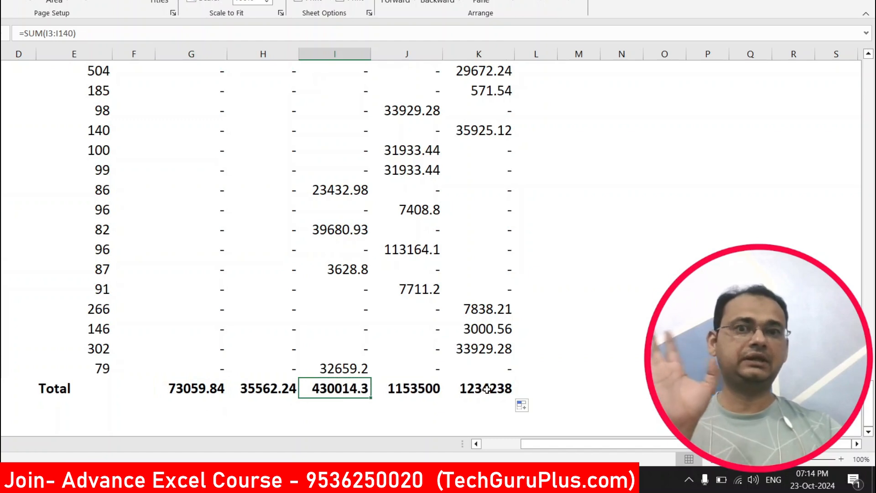
Step: Apply borders to all cells of the Total row, from the first column to the >120 column
{"action": "left_click_drag", "start_coordinate": [481, 389], "coordinate": [227, 395]}
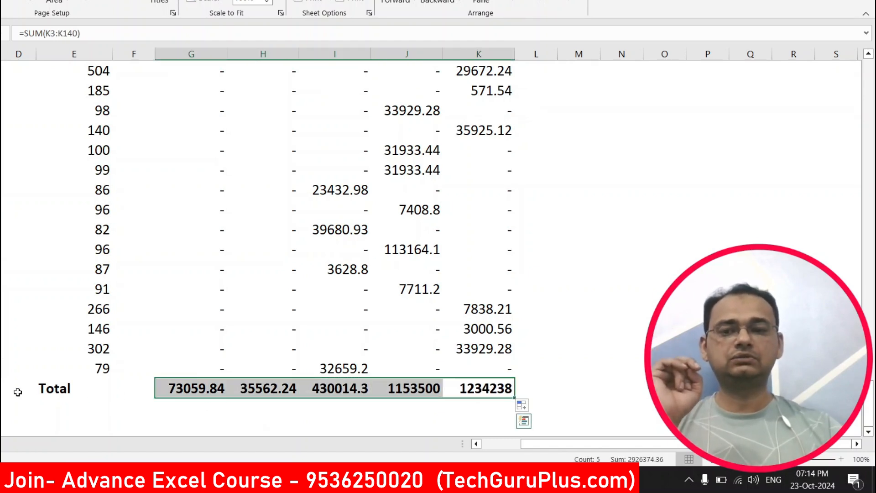
{"action": "left_click_drag", "start_coordinate": [456, 392], "coordinate": [5, 390]}
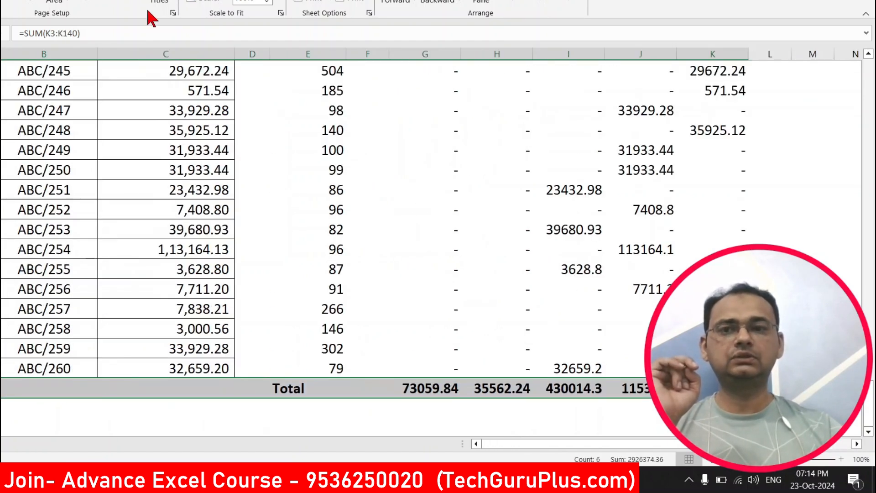
{"action": "scroll", "coordinate": [438, 6], "scroll_direction": "up", "scroll_amount": 2}
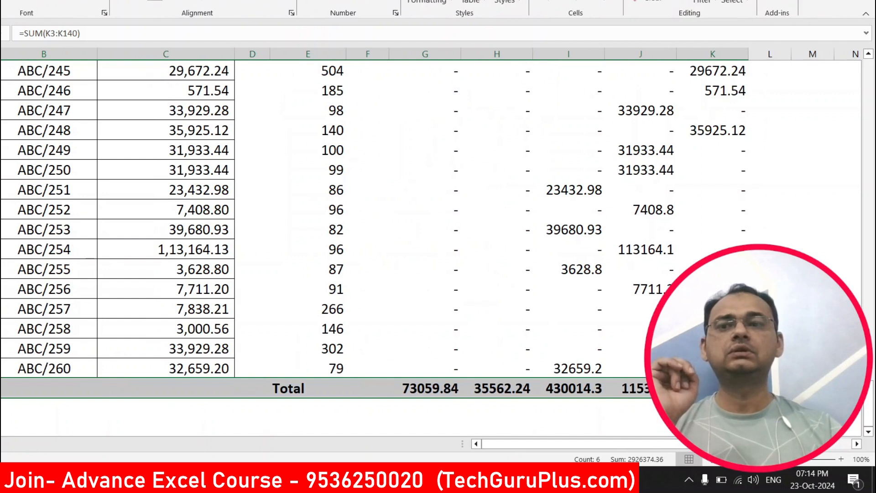
{"action": "left_click", "coordinate": [496, 268]}
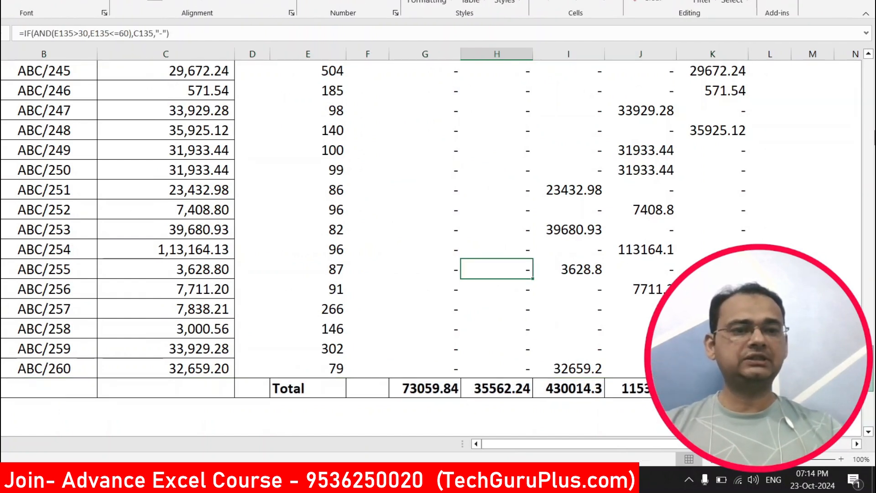
Step: Count the invoices in the 0-30 bucket by entering =COUNTIF(G3:G140,">0") in G1 above its header
{"action": "left_click_drag", "start_coordinate": [869, 367], "coordinate": [865, 69]}
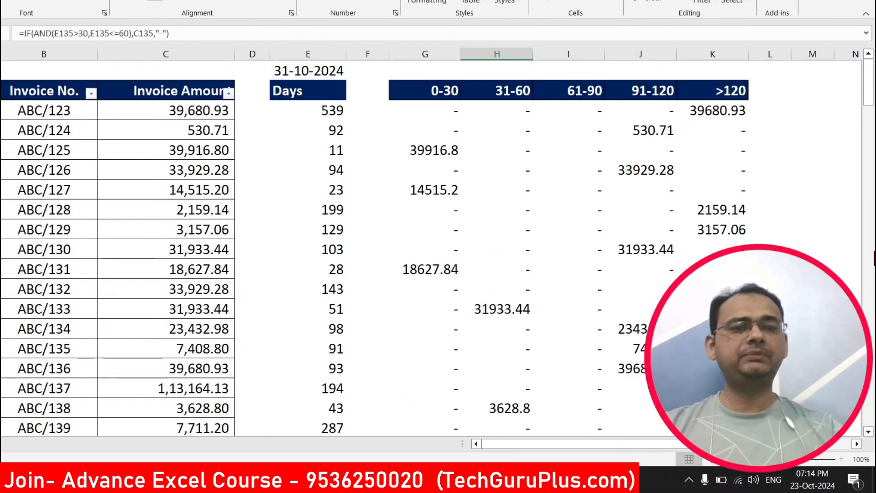
{"action": "left_click", "coordinate": [414, 86]}
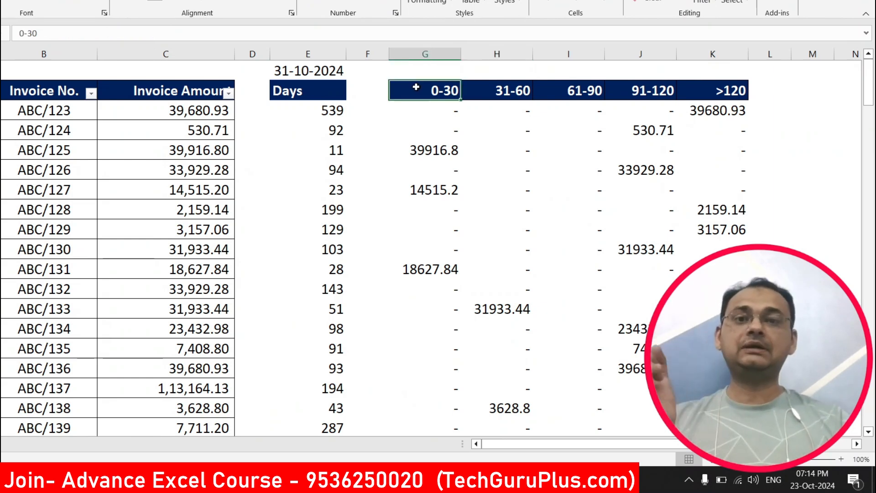
{"action": "left_click", "coordinate": [500, 90]}
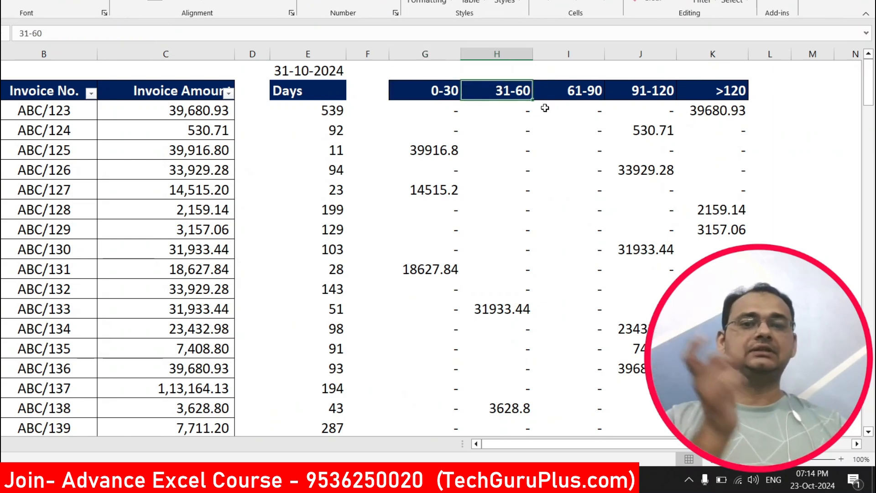
{"action": "left_click", "coordinate": [410, 68]}
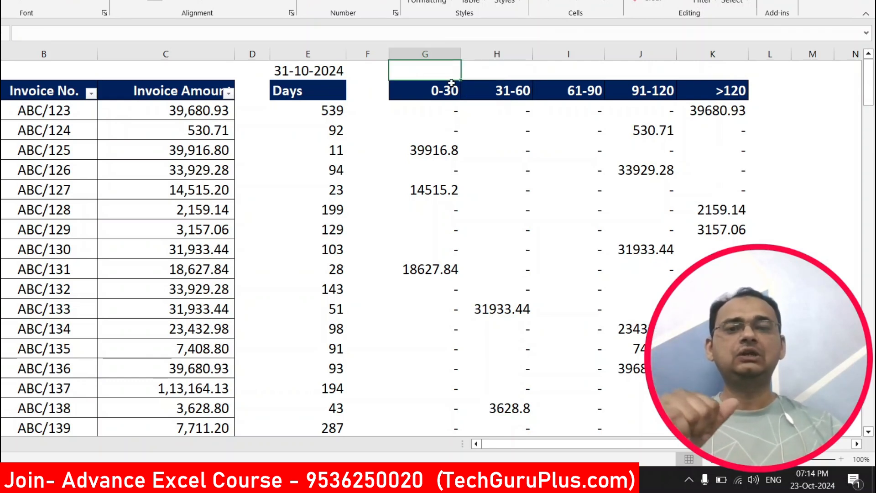
{"action": "type", "text": "="}
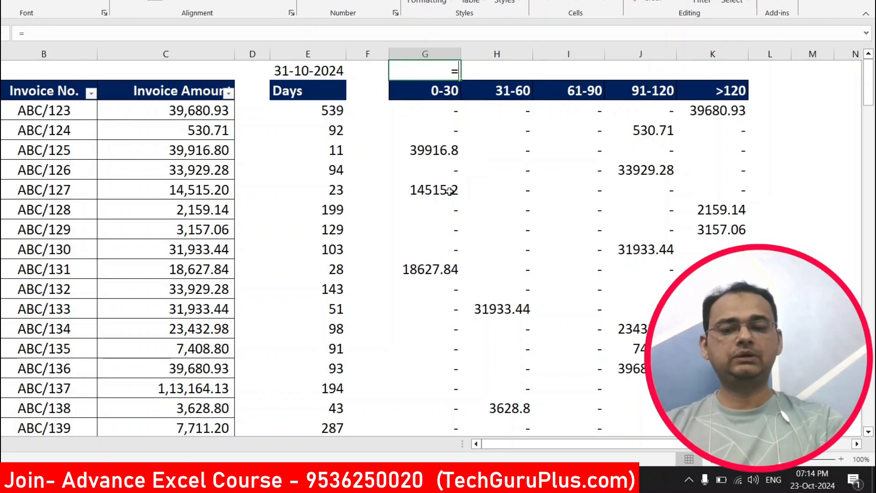
{"action": "type", "text": "countif"}
{"action": "key", "text": "Tab"}
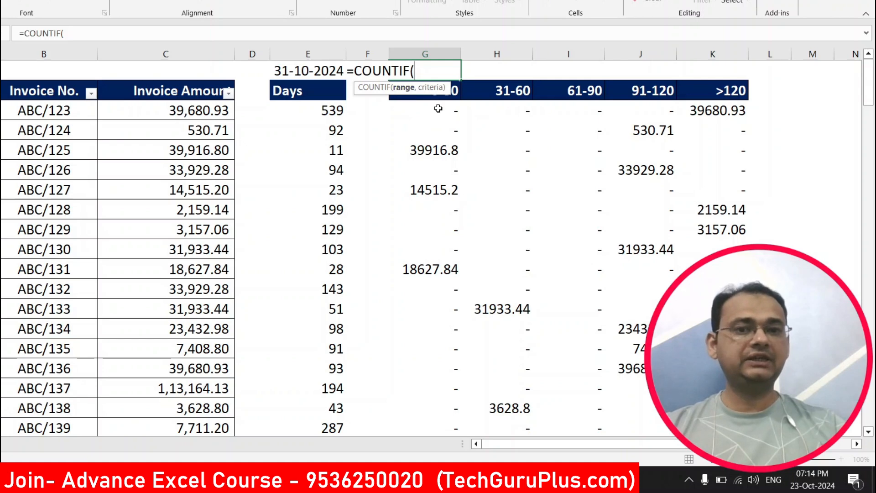
{"action": "left_click_drag", "start_coordinate": [439, 109], "coordinate": [443, 281]}
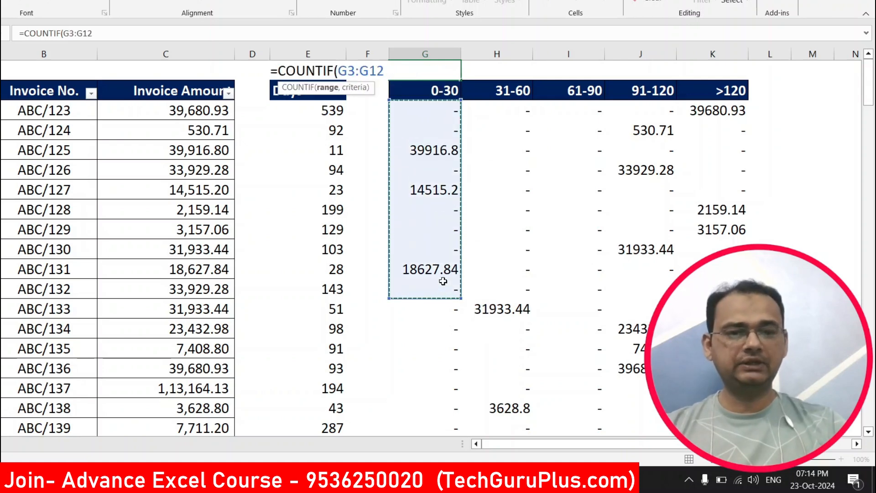
{"action": "key", "text": "ctrl+shift+Down"}
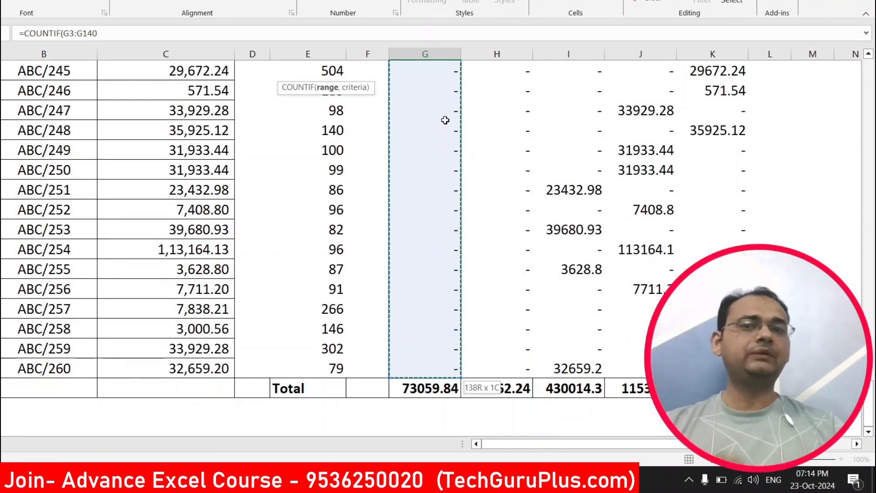
{"action": "left_click", "coordinate": [139, 33]}
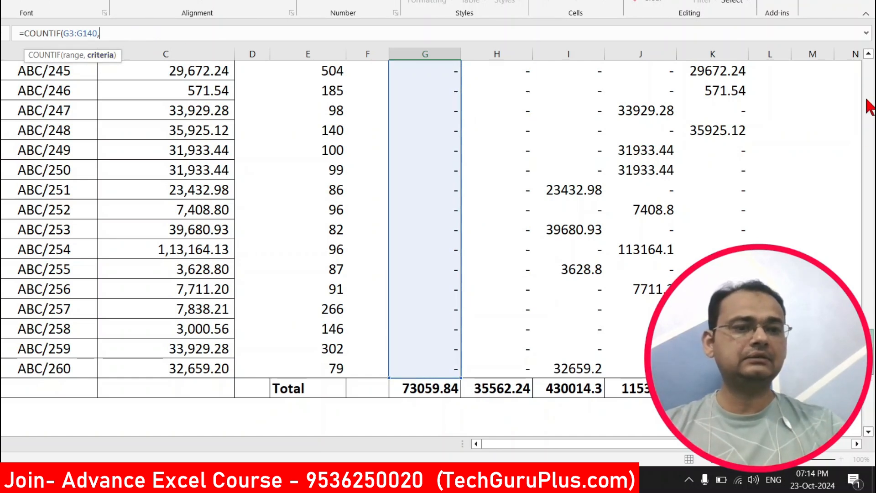
{"action": "left_click_drag", "start_coordinate": [866, 60], "coordinate": [866, 58]}
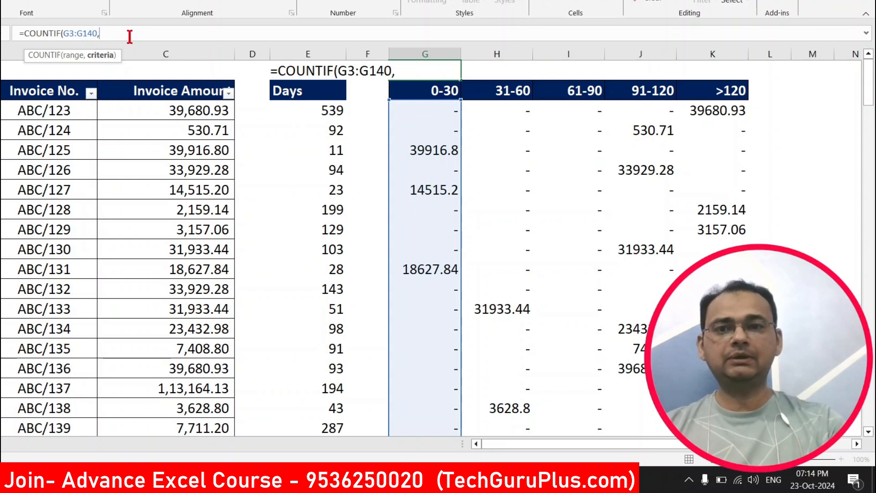
{"action": "left_click", "coordinate": [429, 71]}
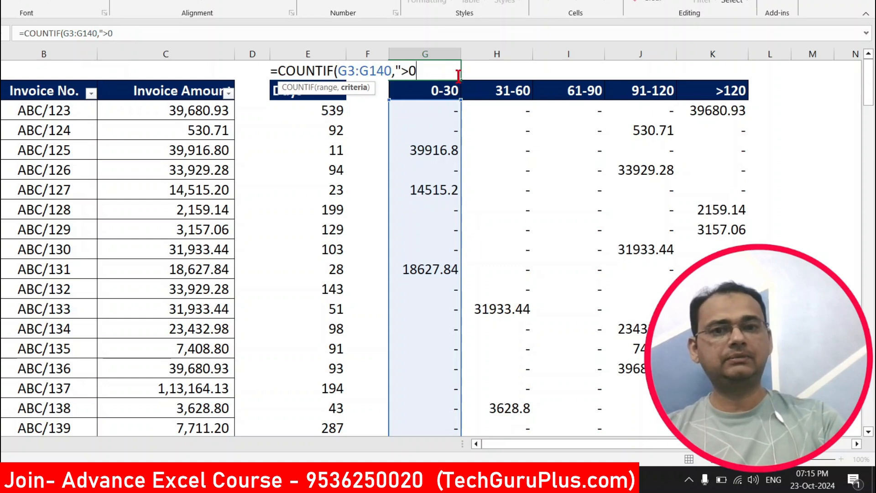
{"action": "type", "text": ")"}
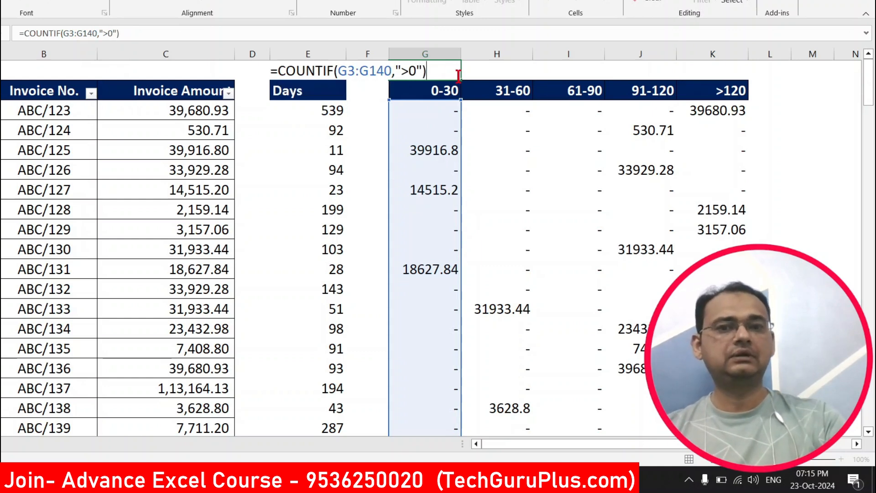
{"action": "key", "text": "Return"}
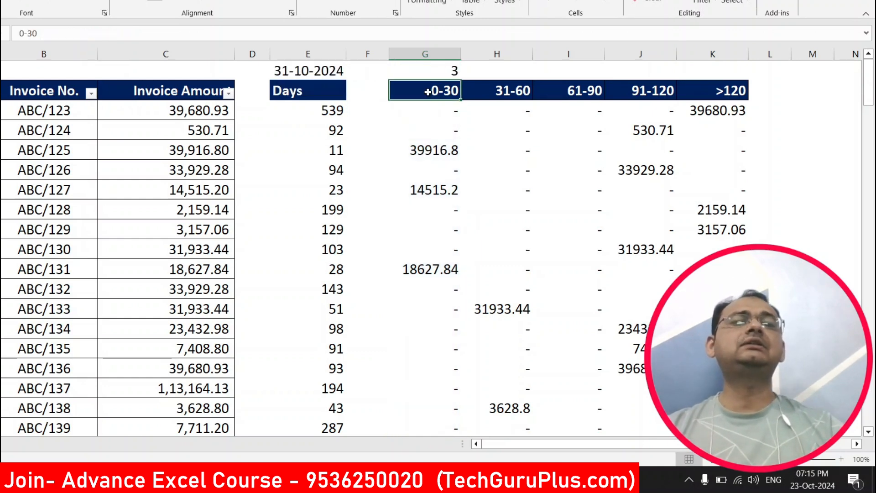
Step: Check the 0-30 count against its column, and fill the COUNTIF formula from G1 across to K1
{"action": "left_click", "coordinate": [448, 65]}
{"action": "left_click", "coordinate": [446, 93]}
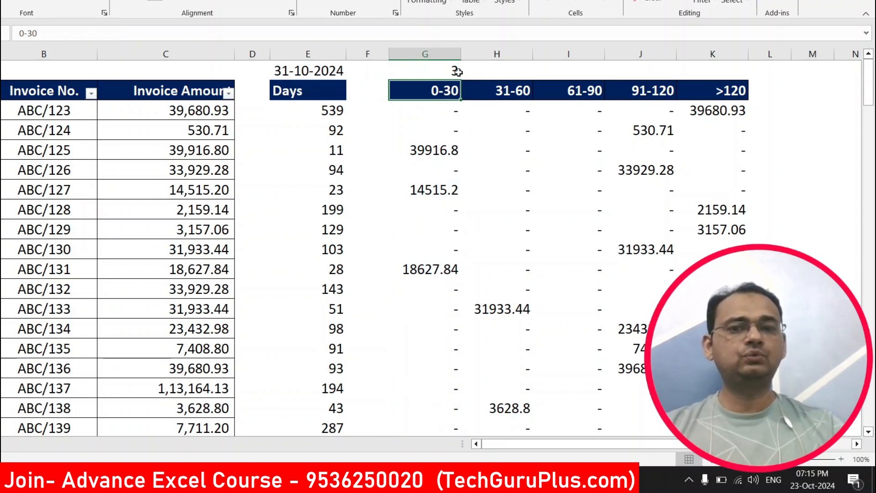
{"action": "left_click_drag", "start_coordinate": [449, 113], "coordinate": [448, 309]}
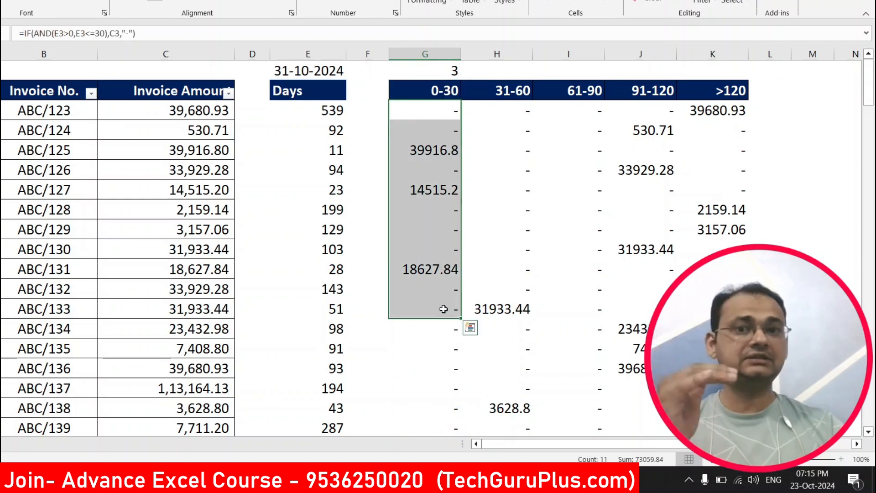
{"action": "left_click", "coordinate": [457, 71]}
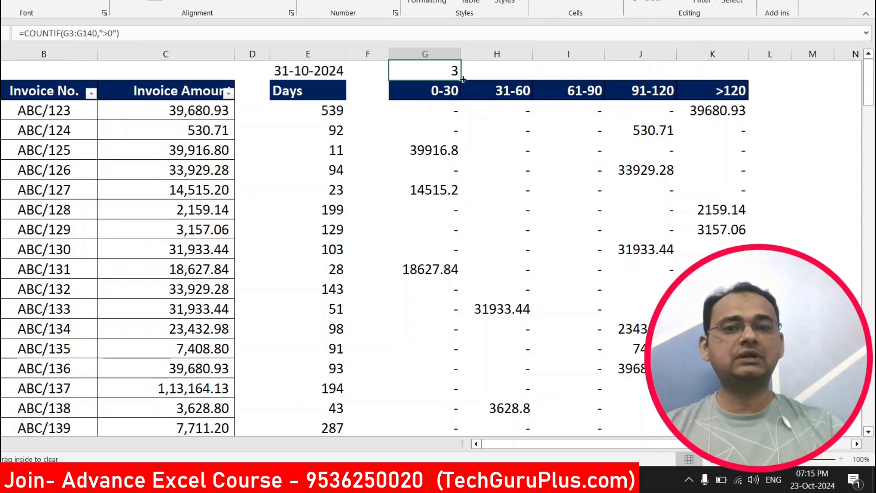
{"action": "left_click_drag", "start_coordinate": [463, 80], "coordinate": [742, 77]}
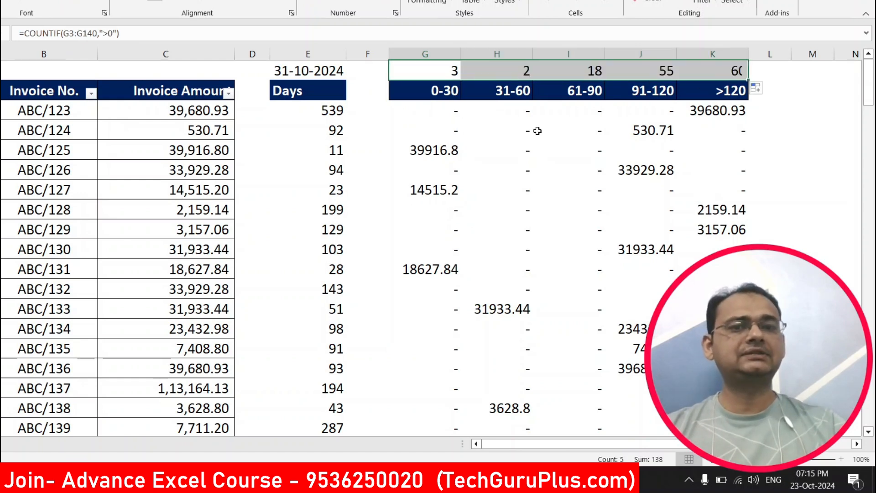
Step: Check the COUNTIF formulas above the 31-60, 61-90, 91-120 and >120 headers against the column ranges they count
{"action": "left_click_drag", "start_coordinate": [506, 121], "coordinate": [520, 292]}
{"action": "double_click", "coordinate": [524, 70]}
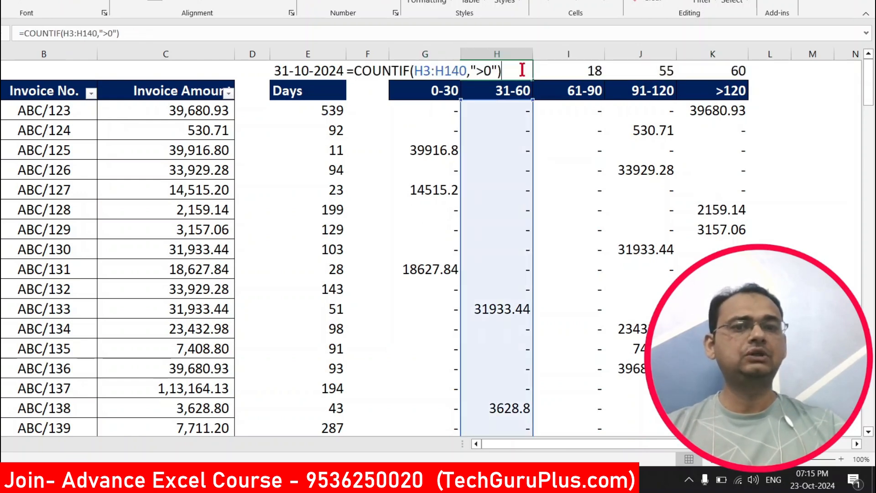
{"action": "key", "text": "Escape"}
{"action": "left_click", "coordinate": [594, 71]}
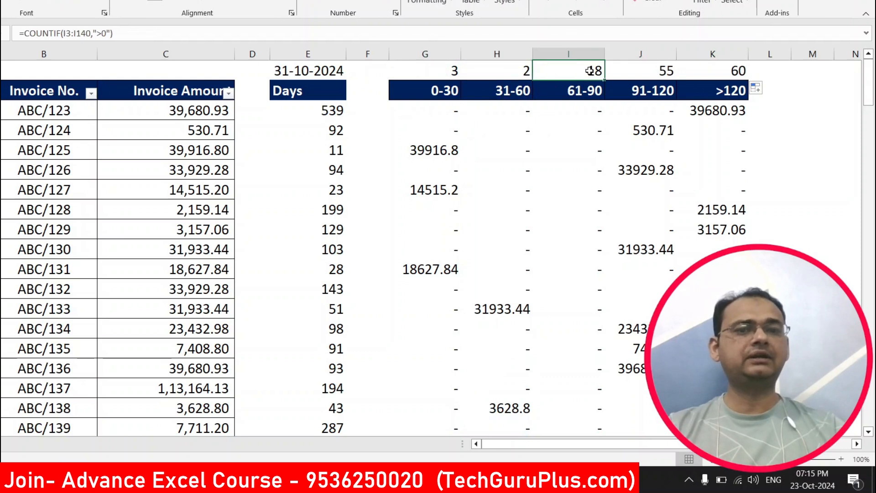
{"action": "double_click", "coordinate": [593, 71]}
{"action": "key", "text": "Escape"}
{"action": "left_click", "coordinate": [640, 70]}
{"action": "double_click", "coordinate": [640, 70]}
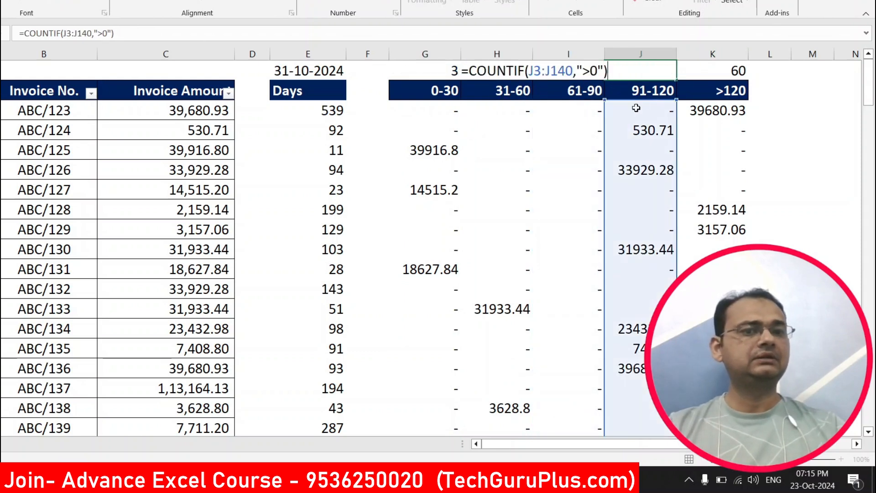
{"action": "key", "text": "Escape"}
{"action": "double_click", "coordinate": [716, 71]}
{"action": "key", "text": "Escape"}
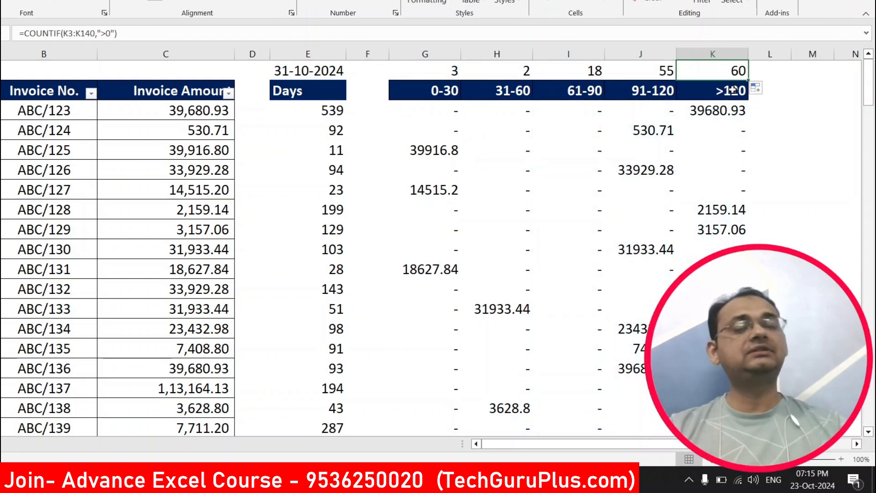
{"action": "left_click_drag", "start_coordinate": [737, 72], "coordinate": [424, 66]}
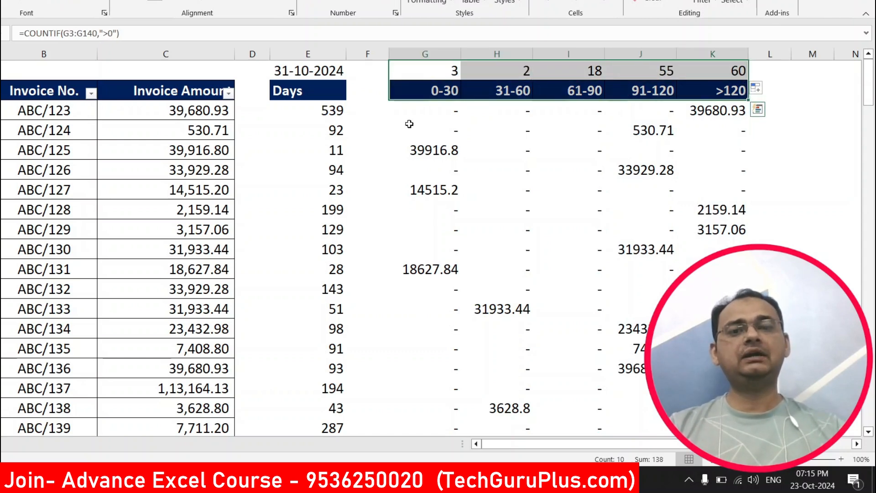
{"action": "left_click_drag", "start_coordinate": [409, 125], "coordinate": [588, 289]}
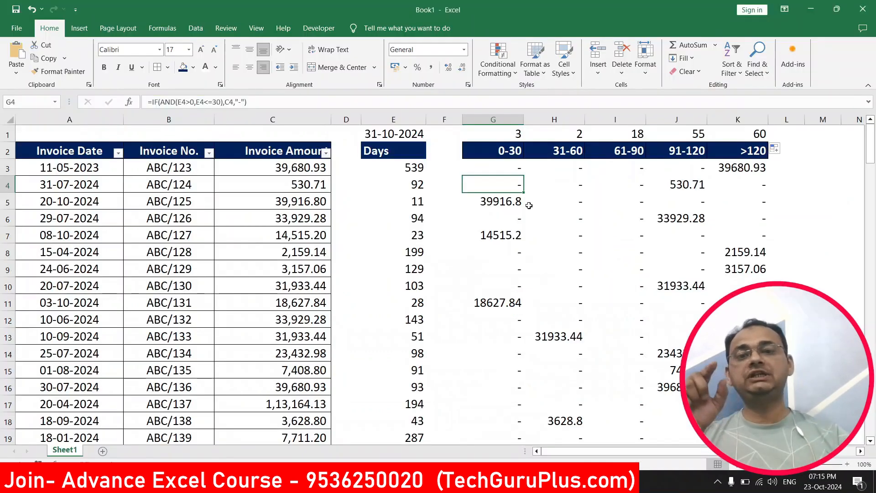
{"action": "left_click", "coordinate": [478, 231]}
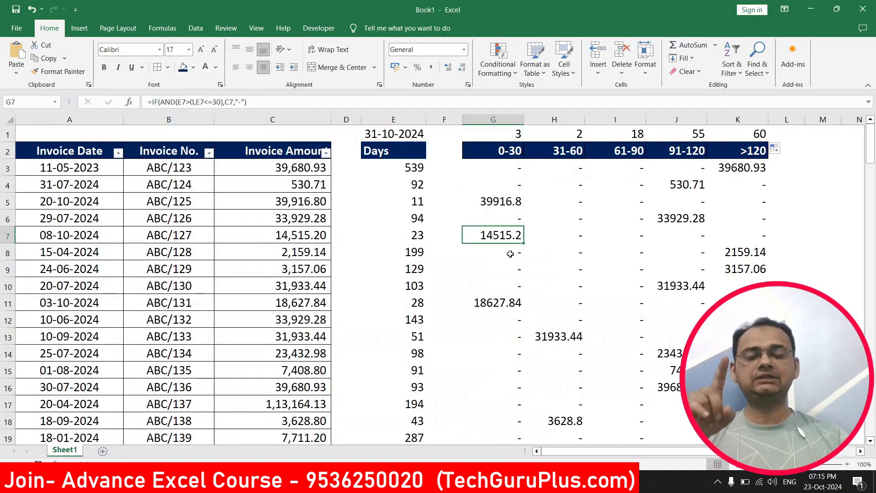
{"action": "left_click", "coordinate": [514, 180]}
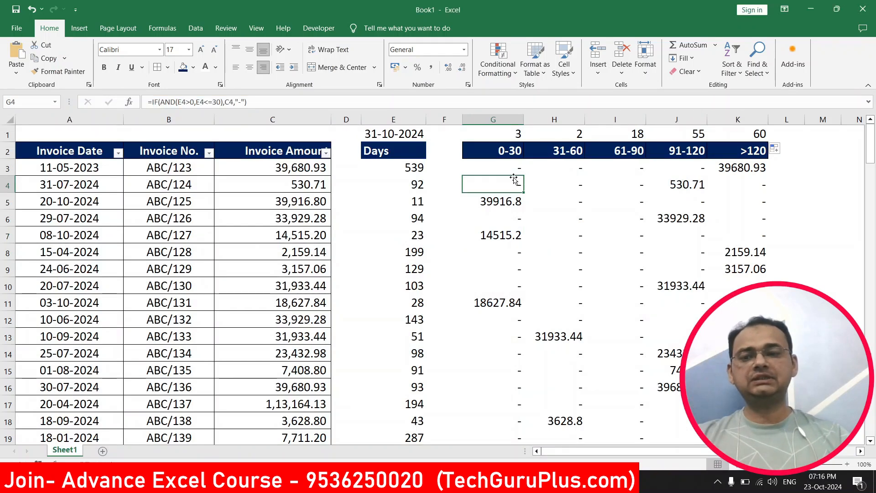
{"action": "left_click", "coordinate": [544, 252]}
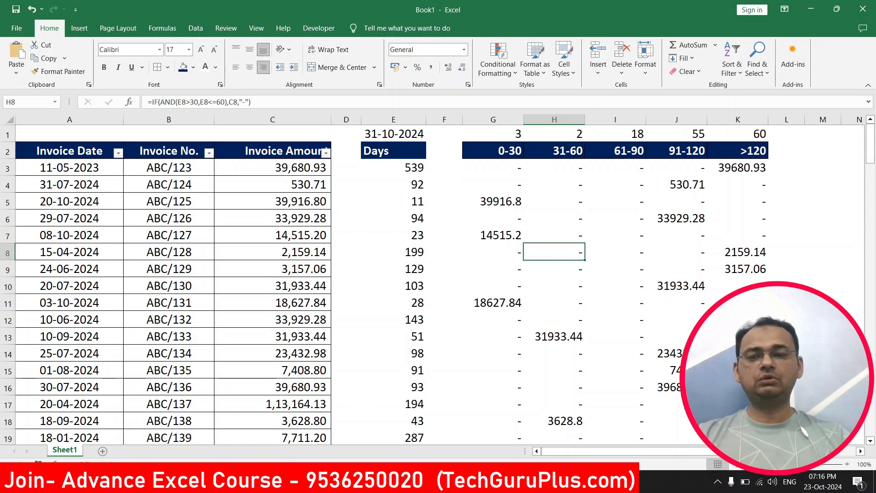
Step: Switch to Chrome and review the title, description and offer details on the Advance Excel Course page
{"action": "left_click", "coordinate": [110, 482]}
{"action": "left_click", "coordinate": [102, 441]}
{"action": "scroll", "coordinate": [310, 313], "scroll_direction": "down", "scroll_amount": 2}
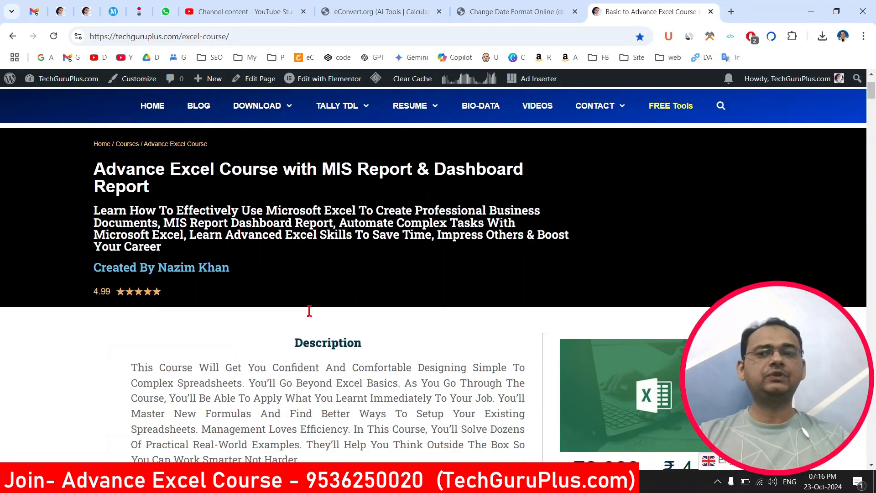
{"action": "scroll", "coordinate": [309, 312], "scroll_direction": "down", "scroll_amount": 2}
{"action": "left_click_drag", "start_coordinate": [93, 103], "coordinate": [497, 113]}
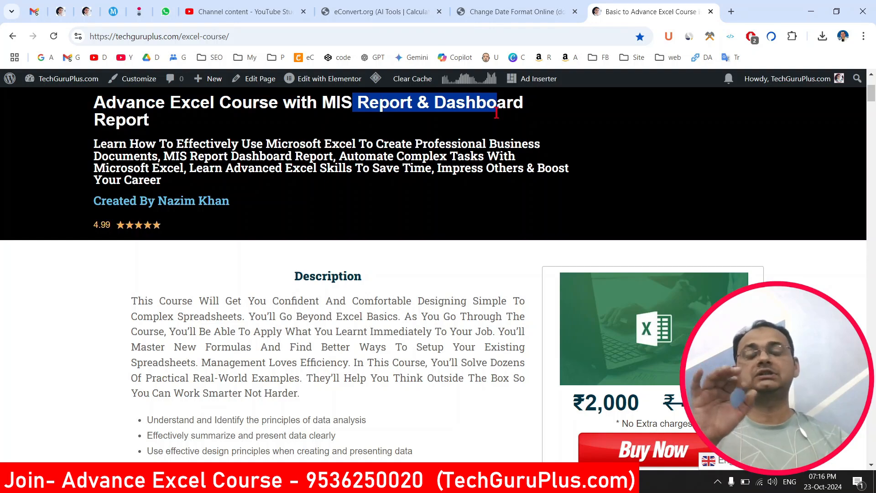
{"action": "scroll", "coordinate": [423, 322], "scroll_direction": "down", "scroll_amount": 14}
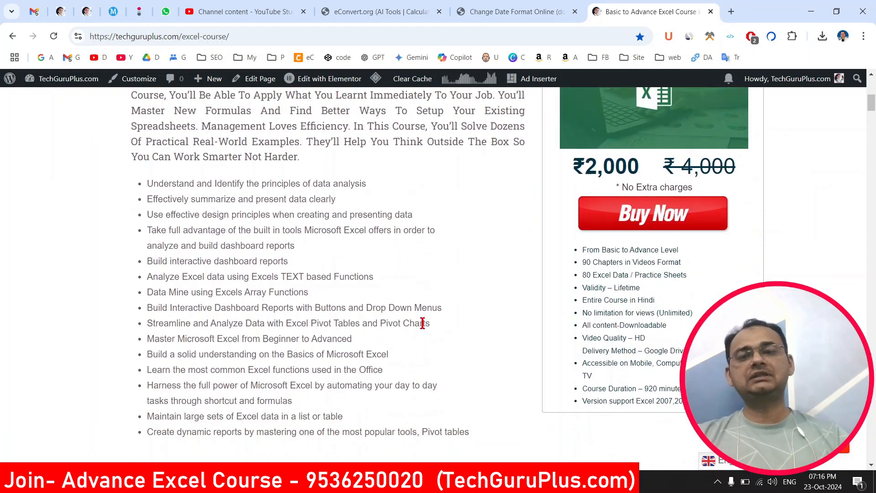
{"action": "scroll", "coordinate": [423, 323], "scroll_direction": "down", "scroll_amount": 12}
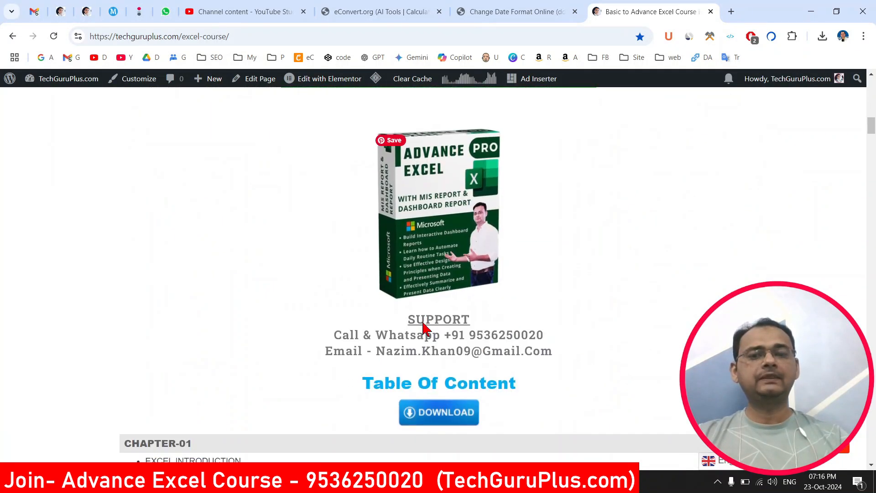
Step: Examine the chapter topics listed under the course page's Table Of Content
{"action": "scroll", "coordinate": [296, 359], "scroll_direction": "down", "scroll_amount": 2}
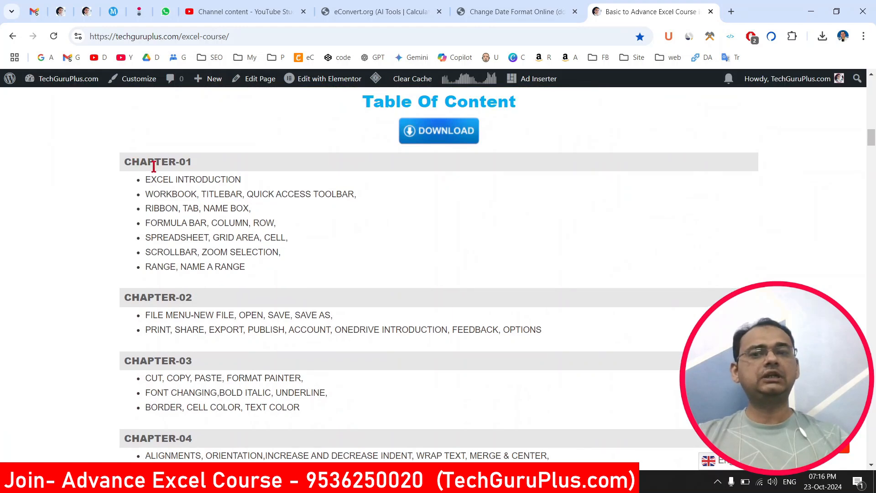
{"action": "left_click_drag", "start_coordinate": [132, 163], "coordinate": [328, 393]}
{"action": "scroll", "coordinate": [479, 356], "scroll_direction": "up", "scroll_amount": 5}
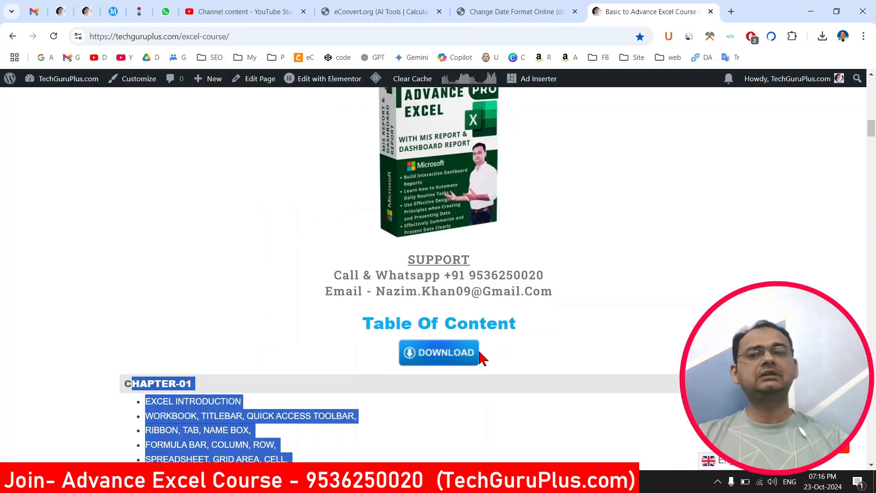
{"action": "scroll", "coordinate": [248, 417], "scroll_direction": "down", "scroll_amount": 2}
{"action": "left_click", "coordinate": [247, 416]}
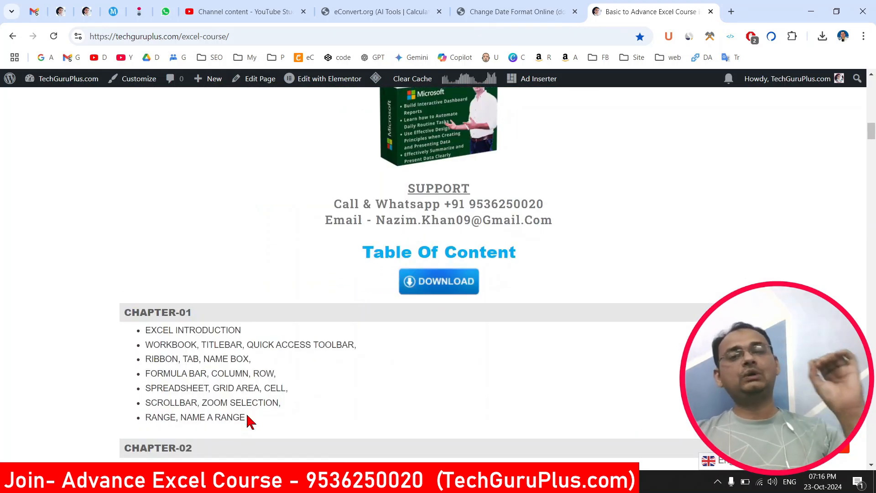
{"action": "scroll", "coordinate": [259, 269], "scroll_direction": "down", "scroll_amount": 7}
{"action": "left_click_drag", "start_coordinate": [137, 312], "coordinate": [371, 388]}
{"action": "scroll", "coordinate": [372, 388], "scroll_direction": "up", "scroll_amount": 4}
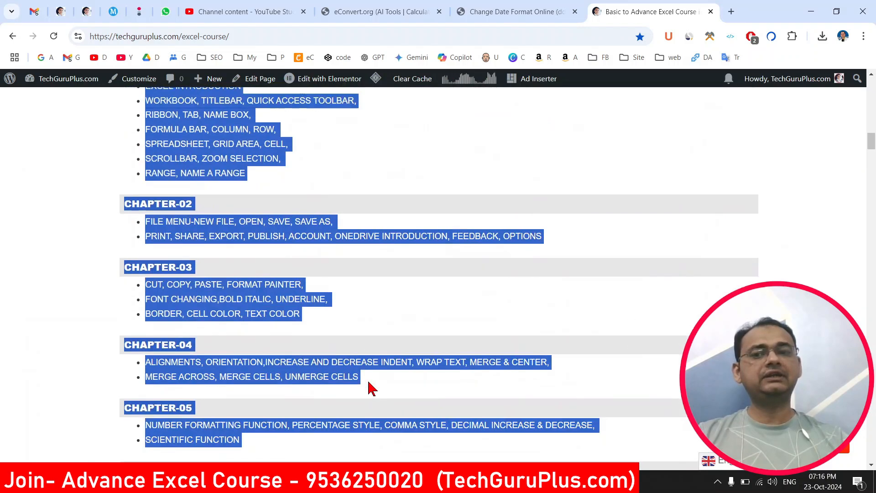
{"action": "left_click", "coordinate": [270, 424]}
{"action": "key", "text": "alt+Tab"}
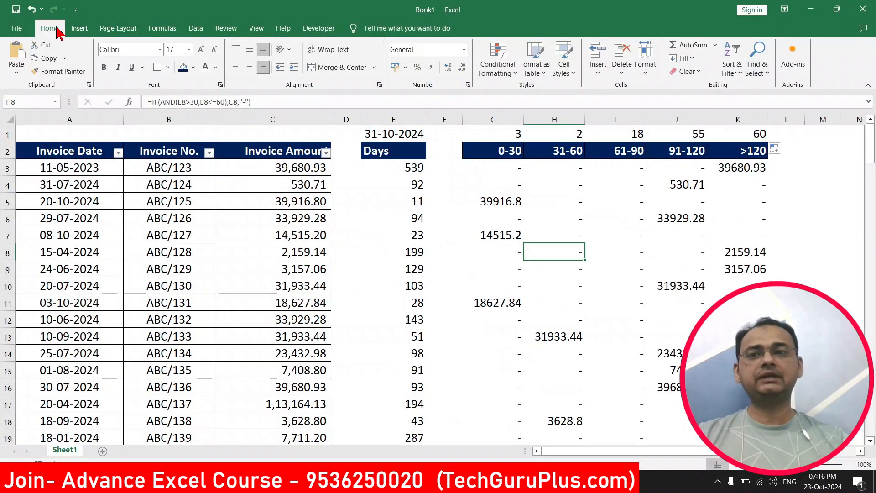
{"action": "left_click", "coordinate": [80, 29]}
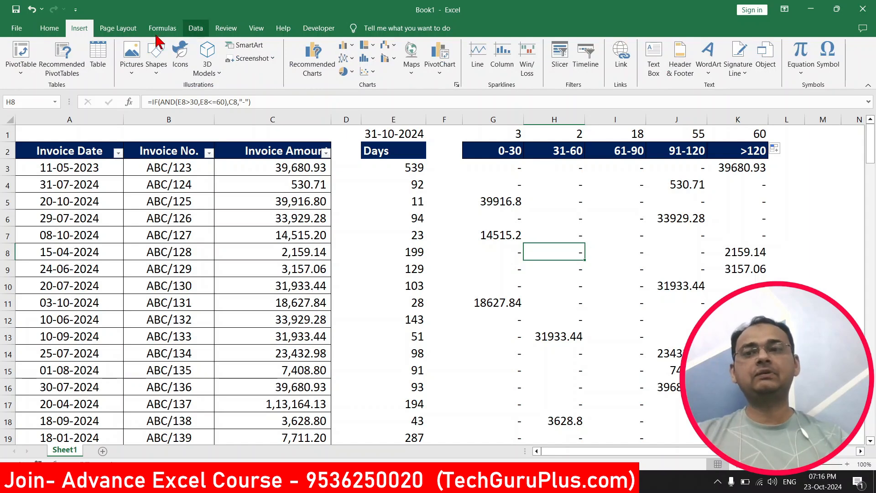
{"action": "left_click", "coordinate": [119, 28]}
Step: Return to the course page in Chrome and look over the sections around its Table Of Content again
{"action": "key", "text": "alt+Tab"}
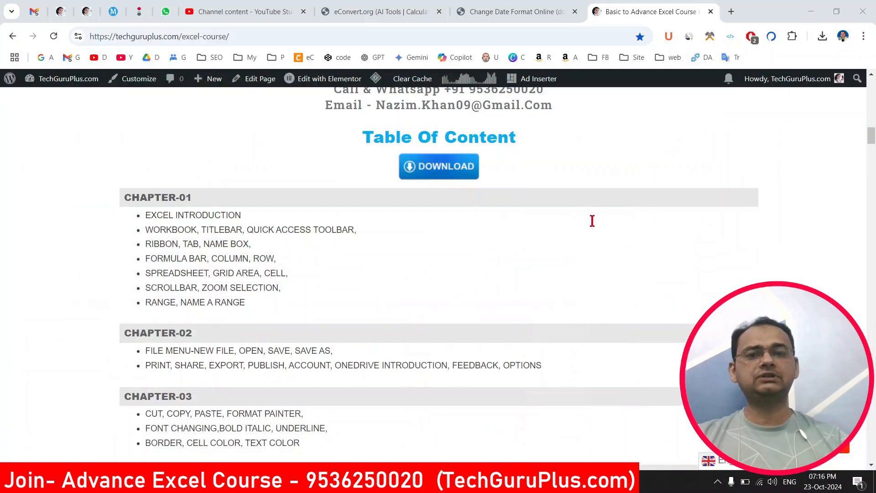
{"action": "scroll", "coordinate": [544, 250], "scroll_direction": "up", "scroll_amount": 10}
{"action": "scroll", "coordinate": [544, 250], "scroll_direction": "down", "scroll_amount": 12}
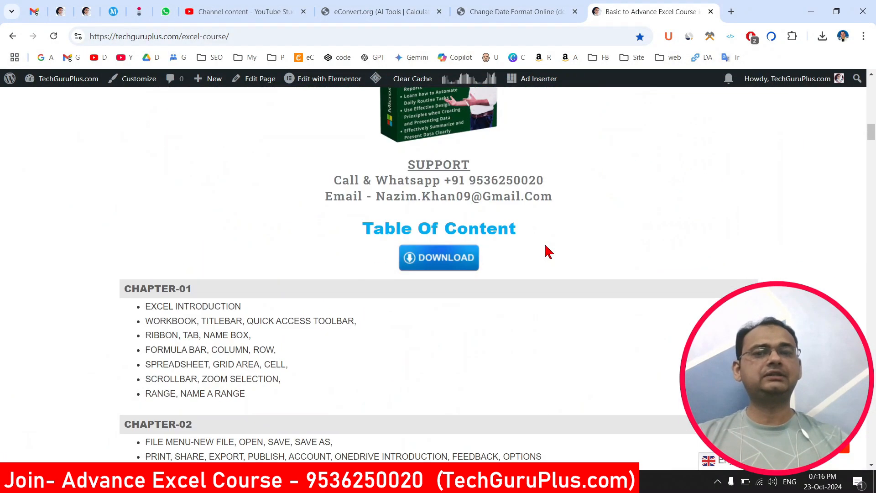